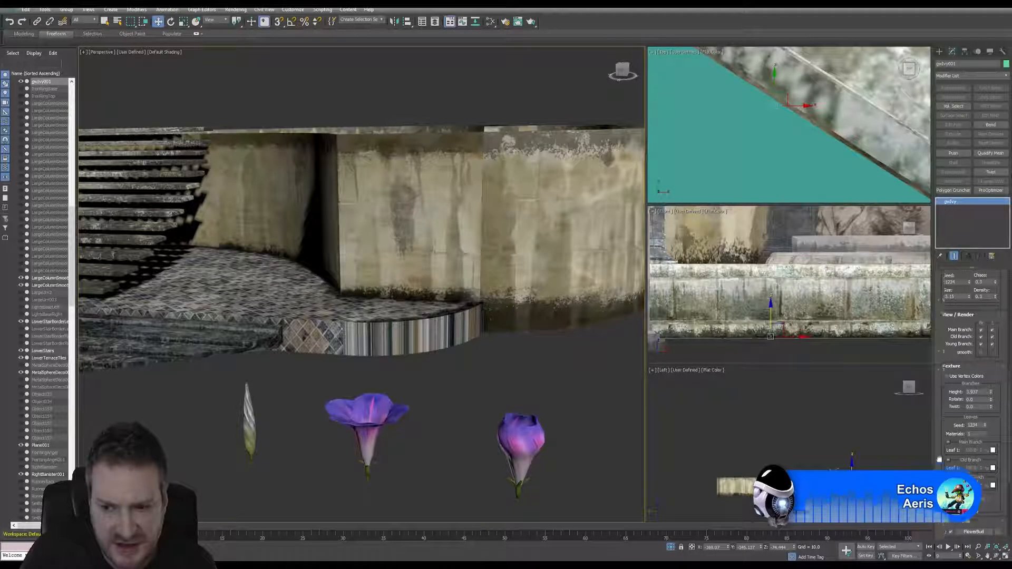
Step: Examine the ivy's View / Render, Mesh and Leaf Meshes settings, collapsing the Texture settings and expanding the Misc settings
scroll(939, 451, down, 1)
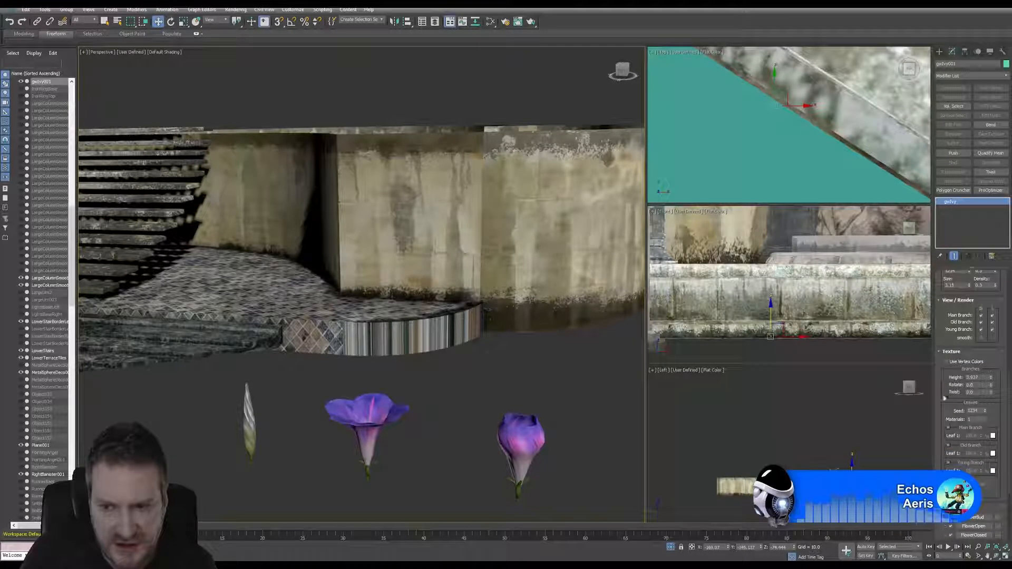
click(948, 351)
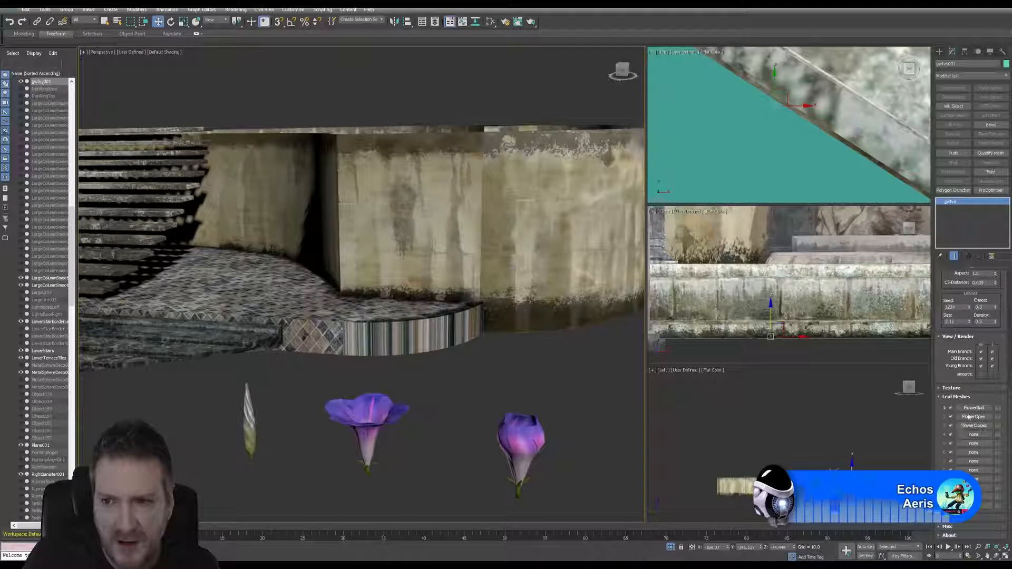
scroll(937, 415, up, 5)
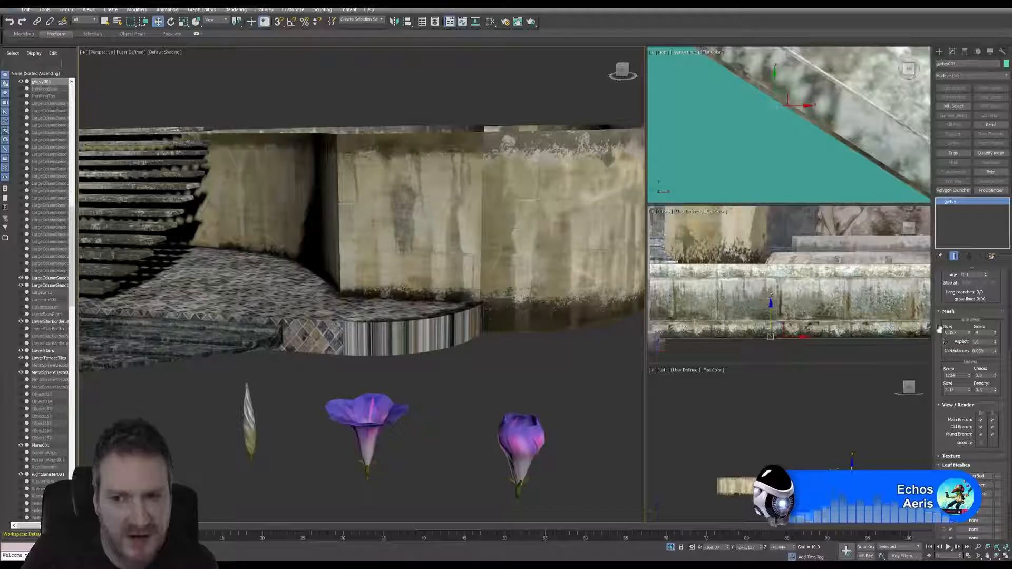
drag(938, 331, 970, 390)
scroll(971, 391, down, 8)
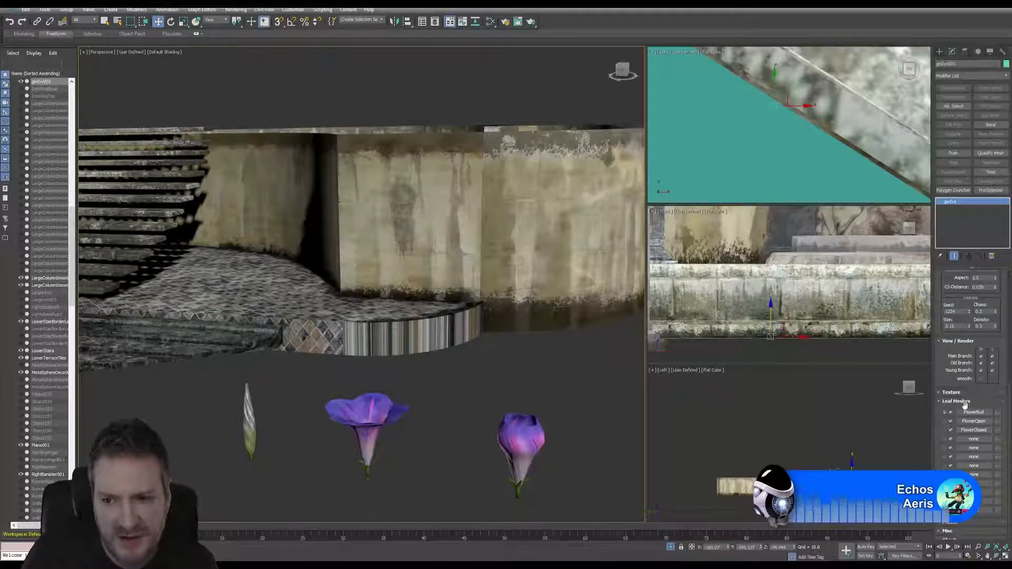
scroll(965, 404, down, 1)
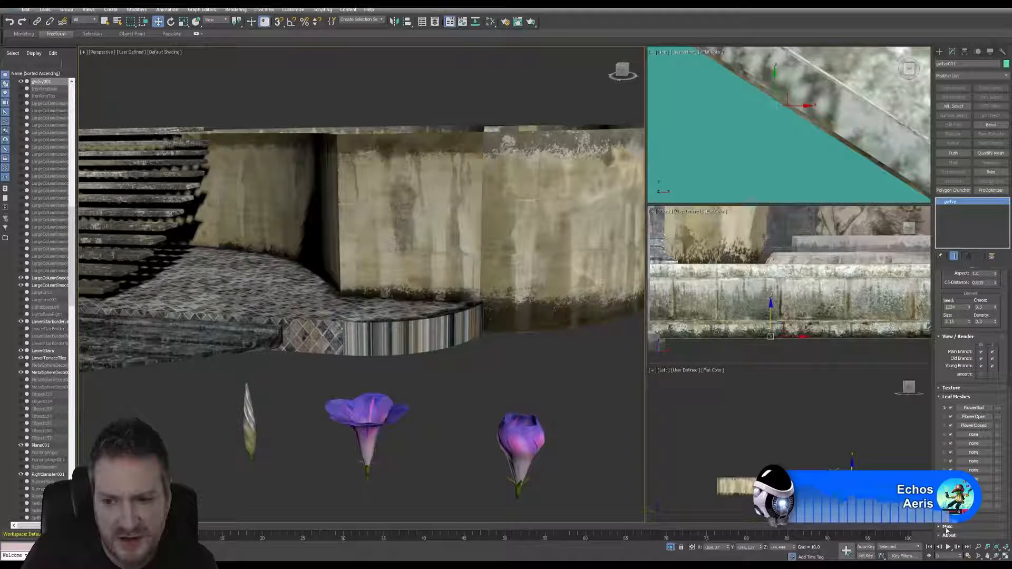
click(947, 526)
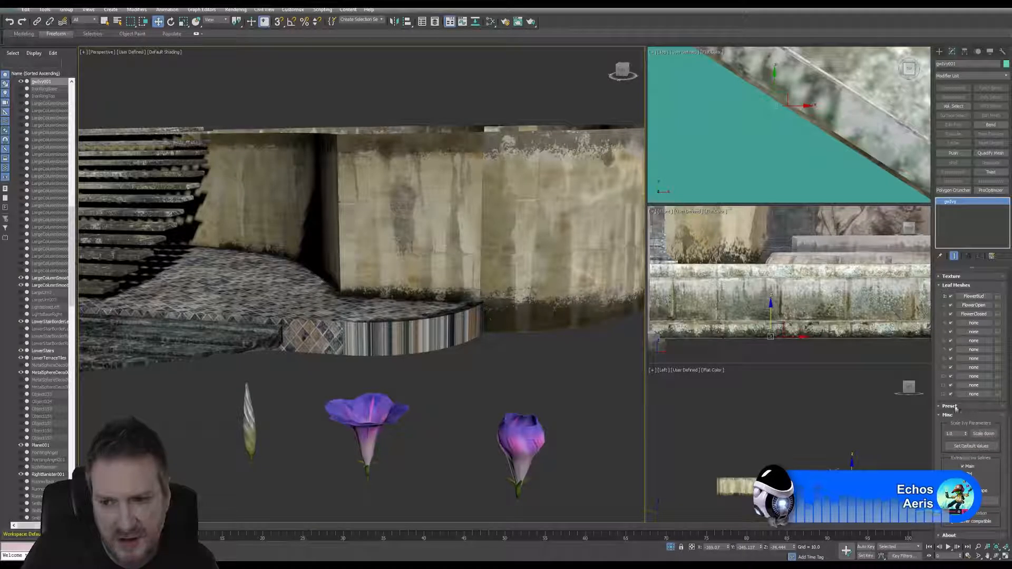
Step: View the whole staircase scene and review the ivy's settings from Misc back up to Grow Parameters
alt+middle_drag(459, 316, 393, 300)
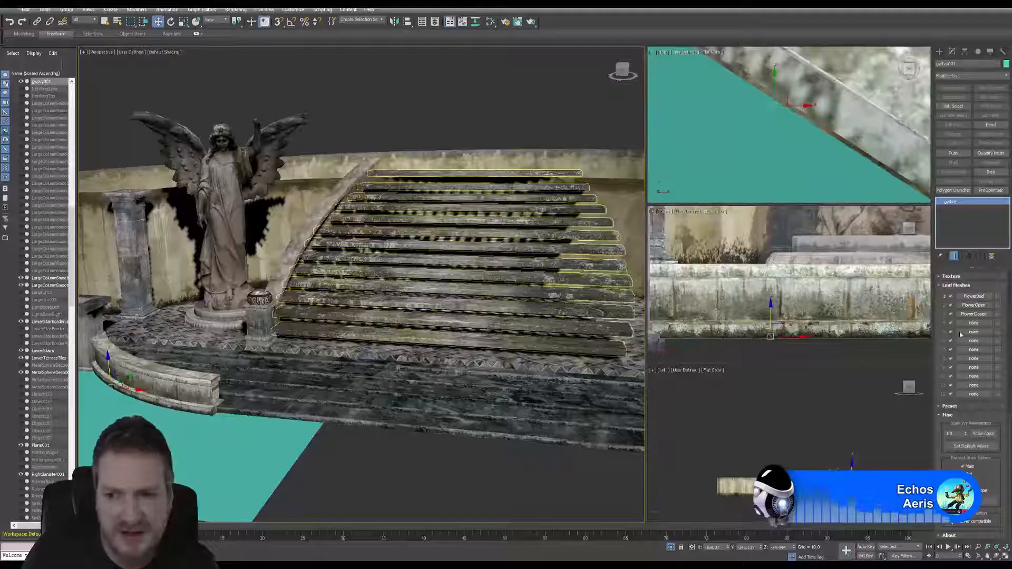
scroll(940, 336, up, 1)
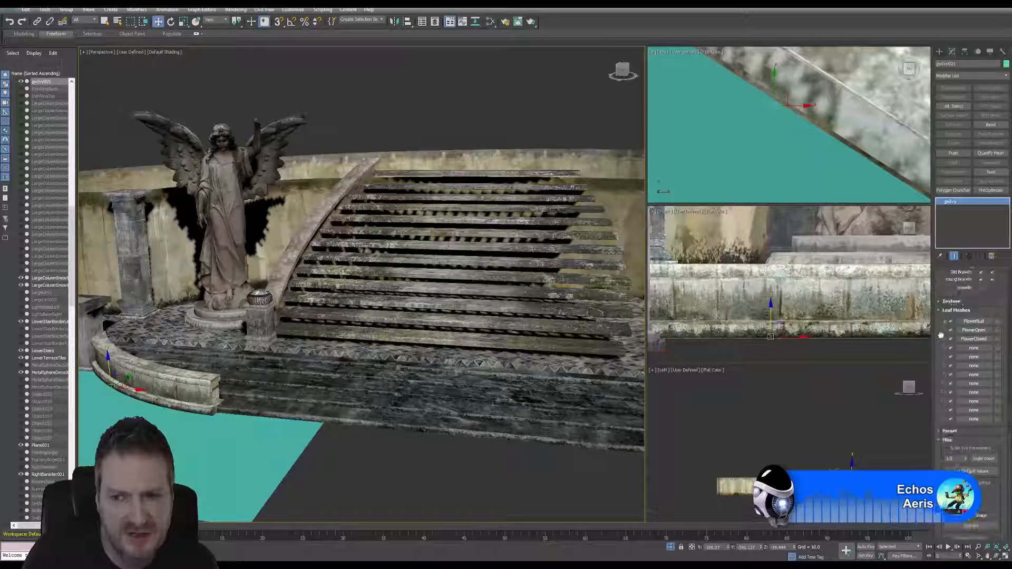
scroll(940, 336, up, 4)
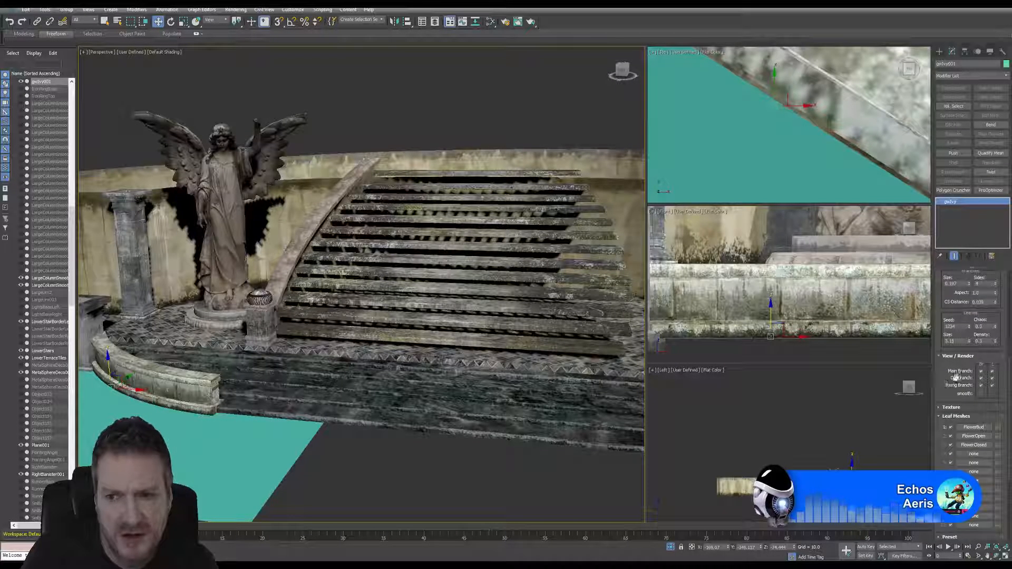
scroll(956, 376, up, 2)
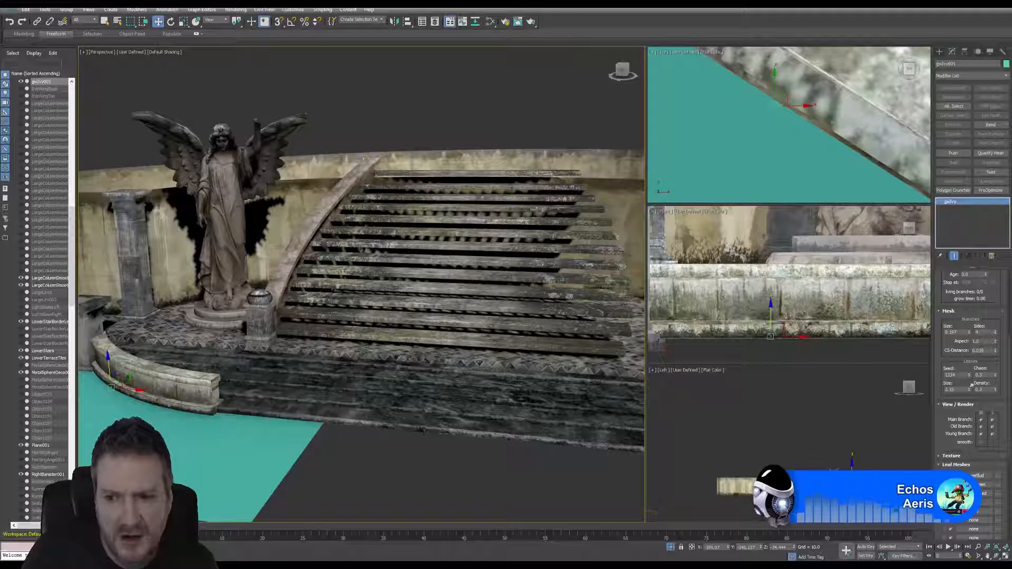
scroll(953, 417, down, 1)
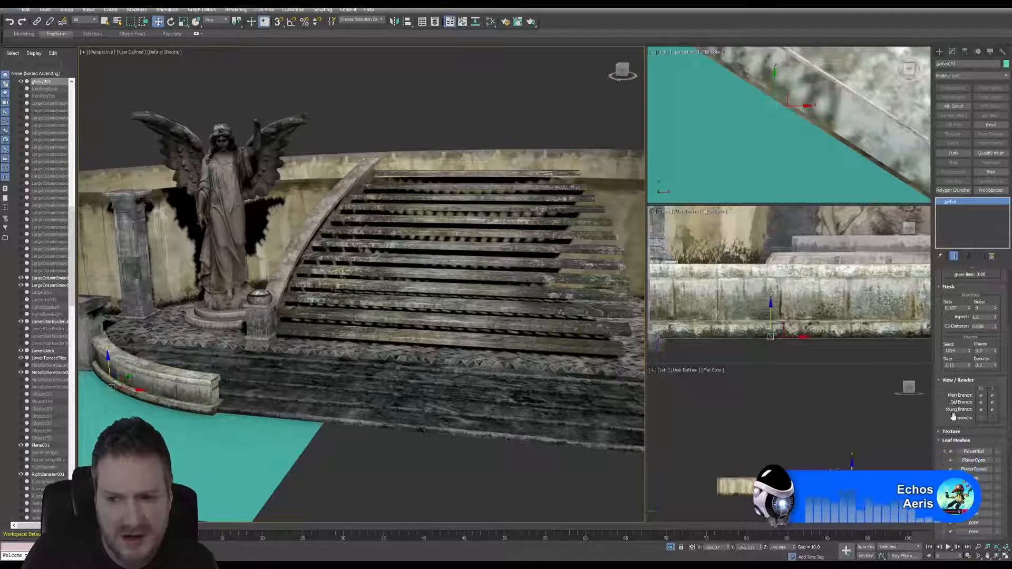
scroll(953, 417, down, 6)
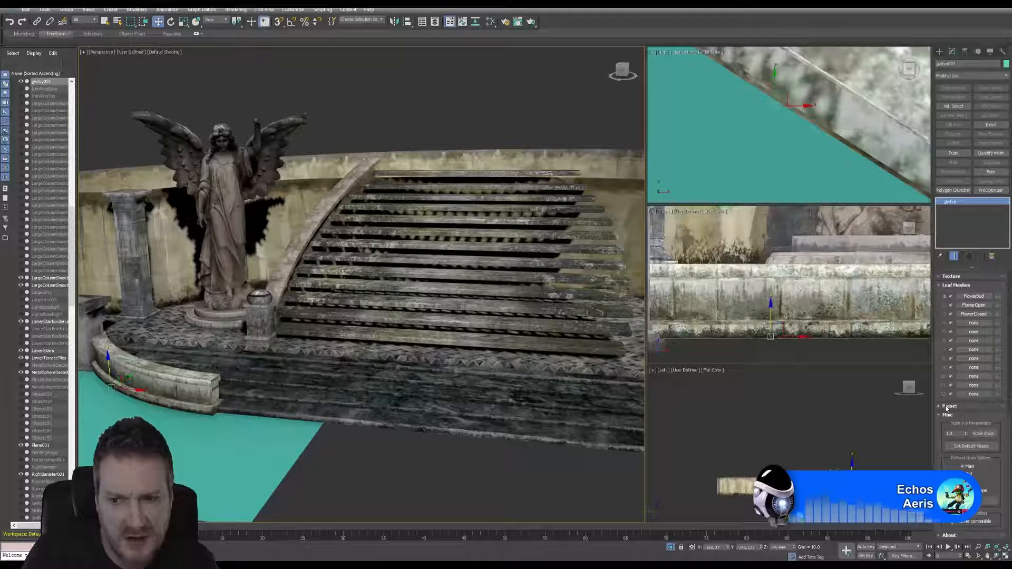
scroll(948, 401, up, 3)
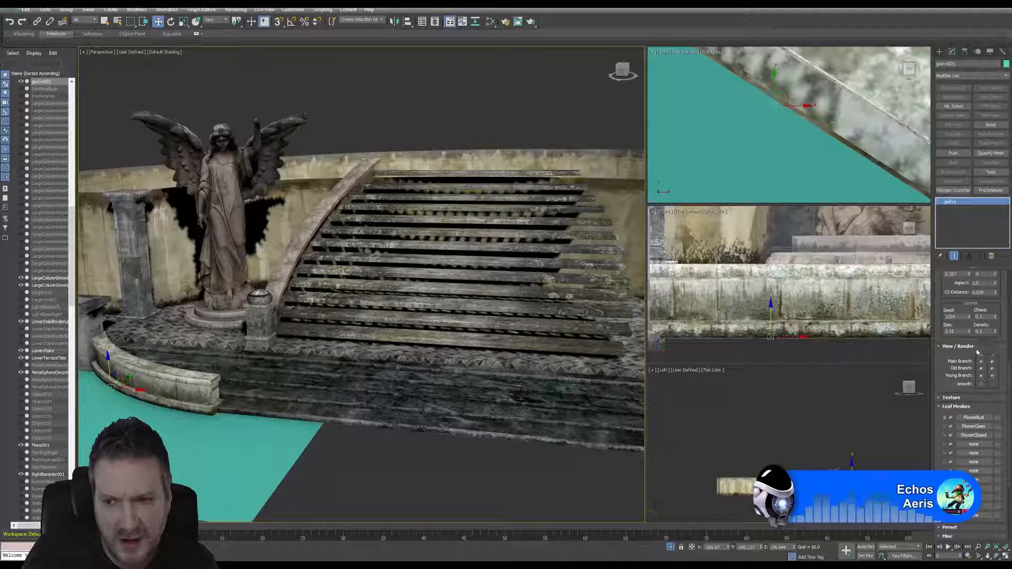
scroll(976, 352, up, 2)
scroll(974, 351, up, 1)
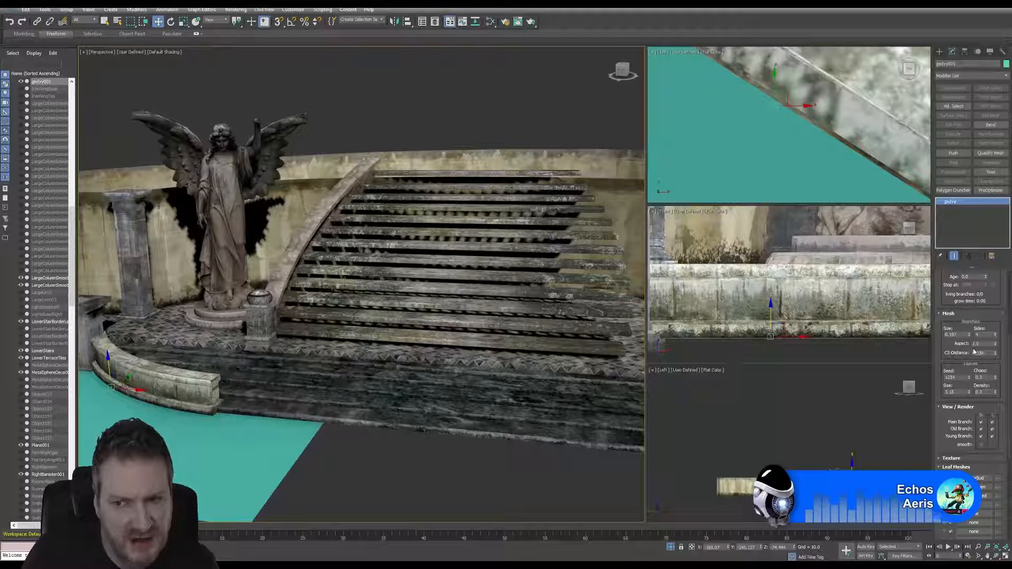
scroll(973, 352, up, 1)
scroll(969, 357, up, 1)
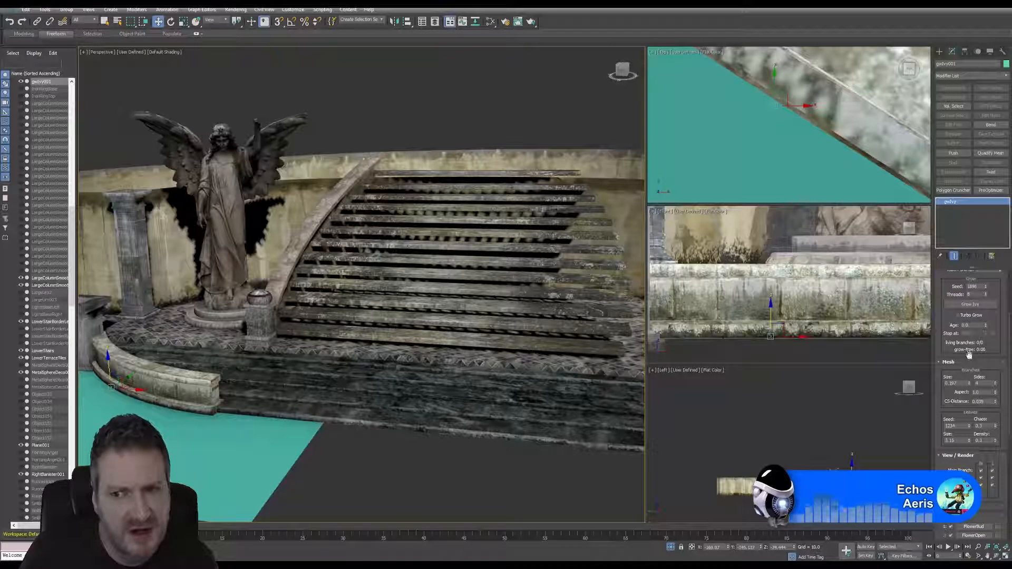
scroll(972, 351, up, 1)
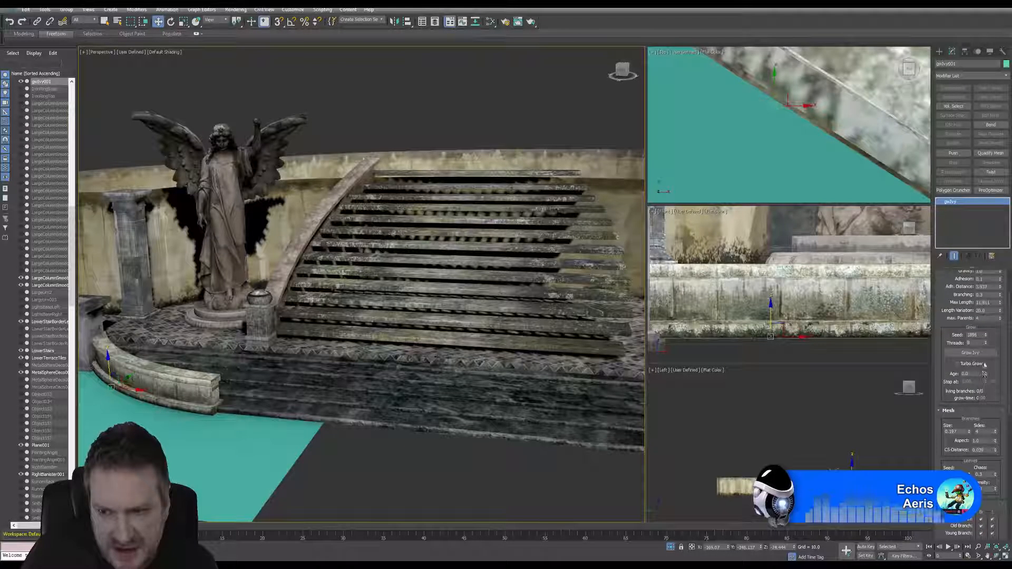
scroll(982, 368, up, 3)
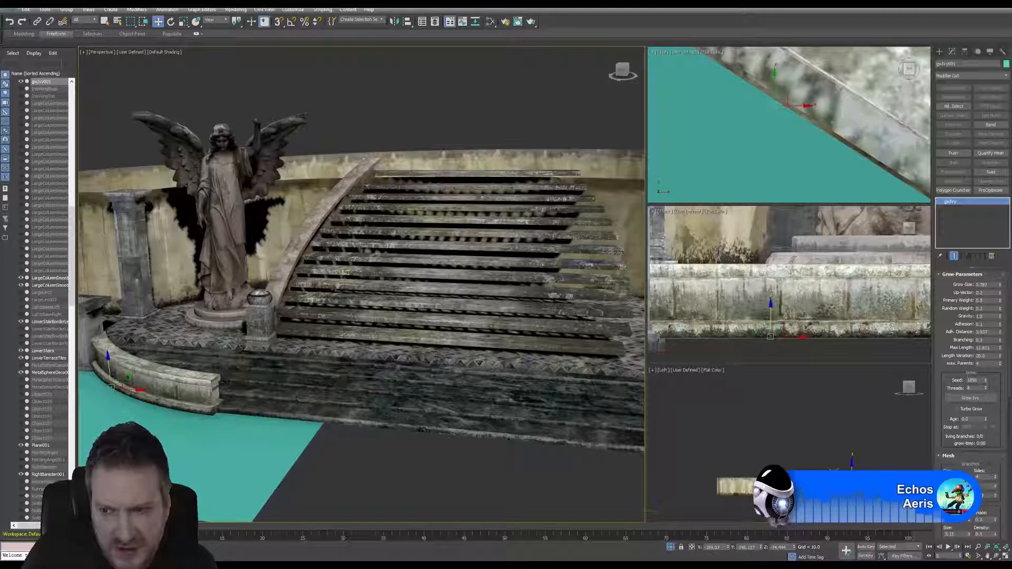
Step: Check the ivy's grow and mesh values, then expand the Texture settings to inspect the branch and leaf material options
scroll(979, 365, down, 1)
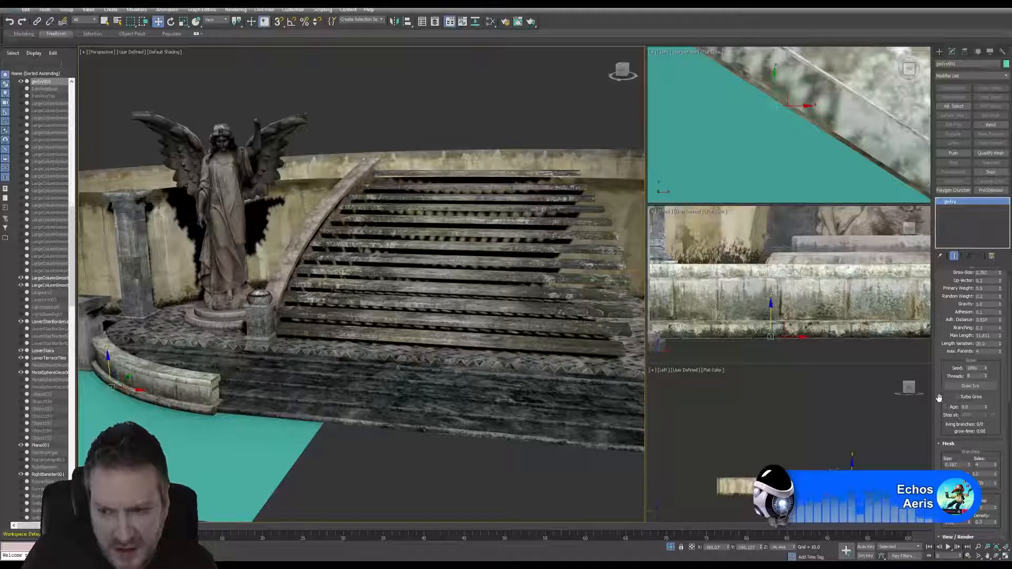
scroll(939, 398, down, 5)
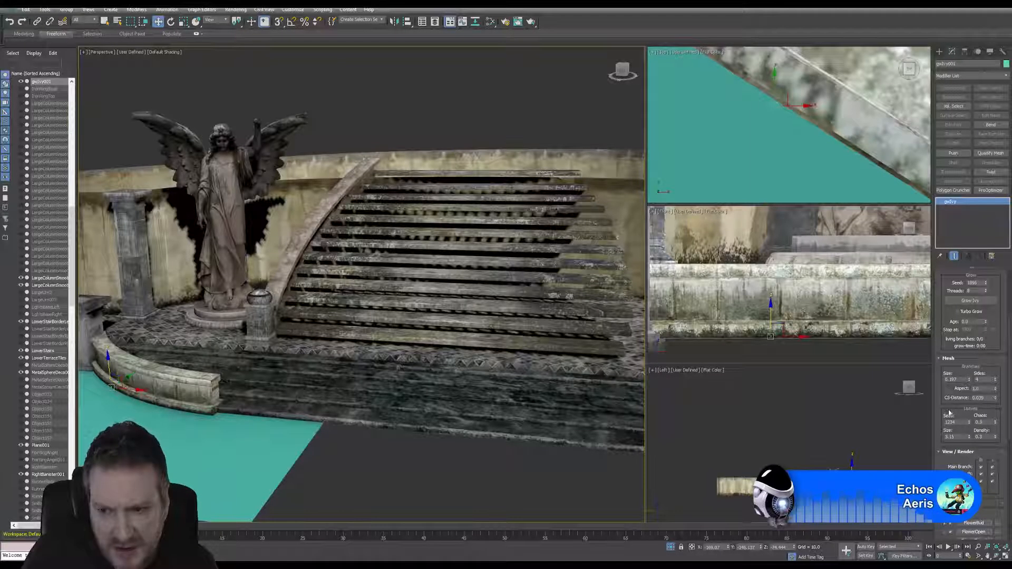
scroll(948, 413, down, 3)
scroll(954, 431, down, 3)
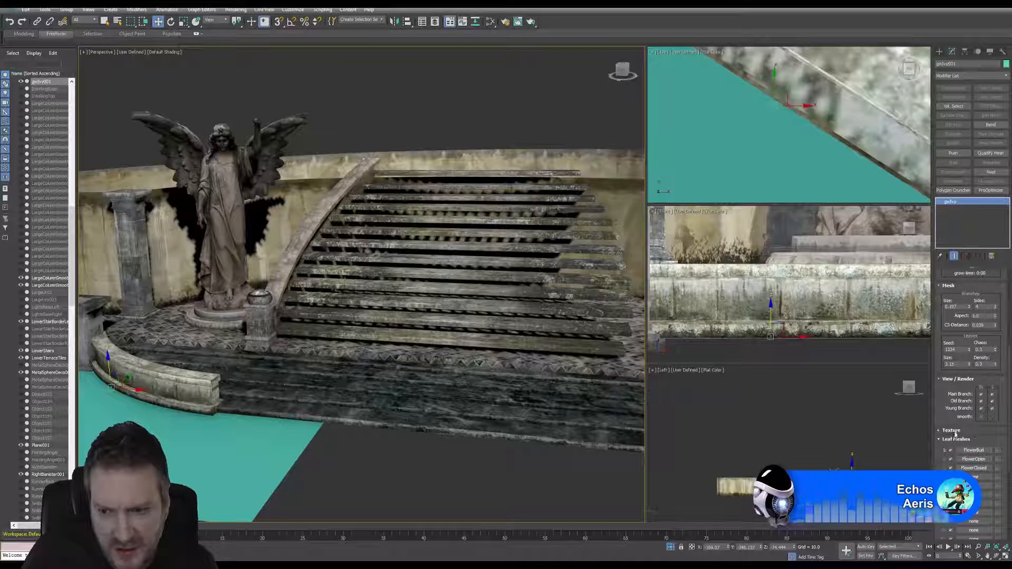
click(951, 430)
scroll(948, 437, down, 3)
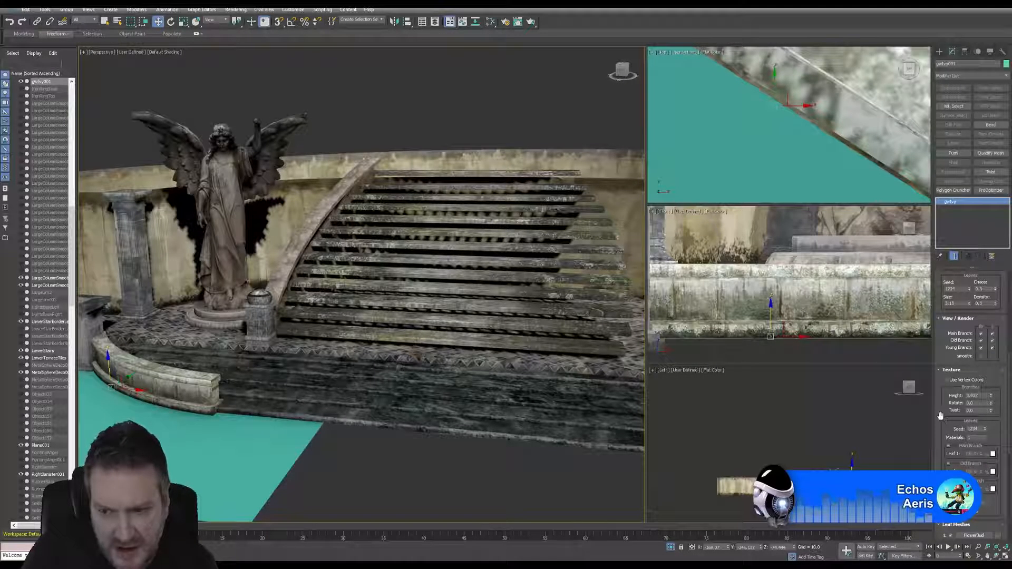
scroll(944, 417, down, 3)
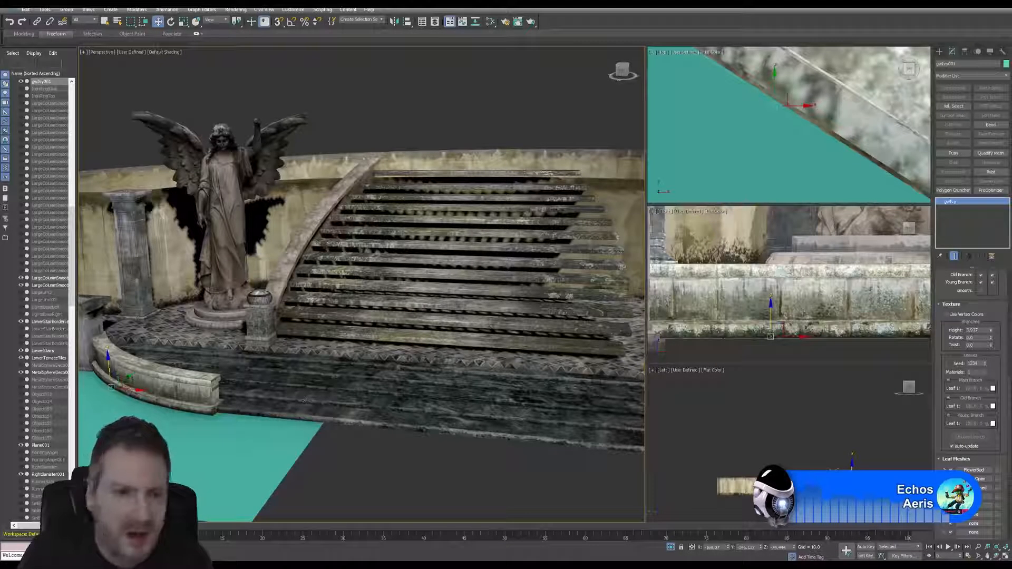
Step: Grow the ivy from its origin at the base of the curved stair border wall and stop the growth
middle_drag(138, 363, 319, 330)
scroll(327, 349, up, 3)
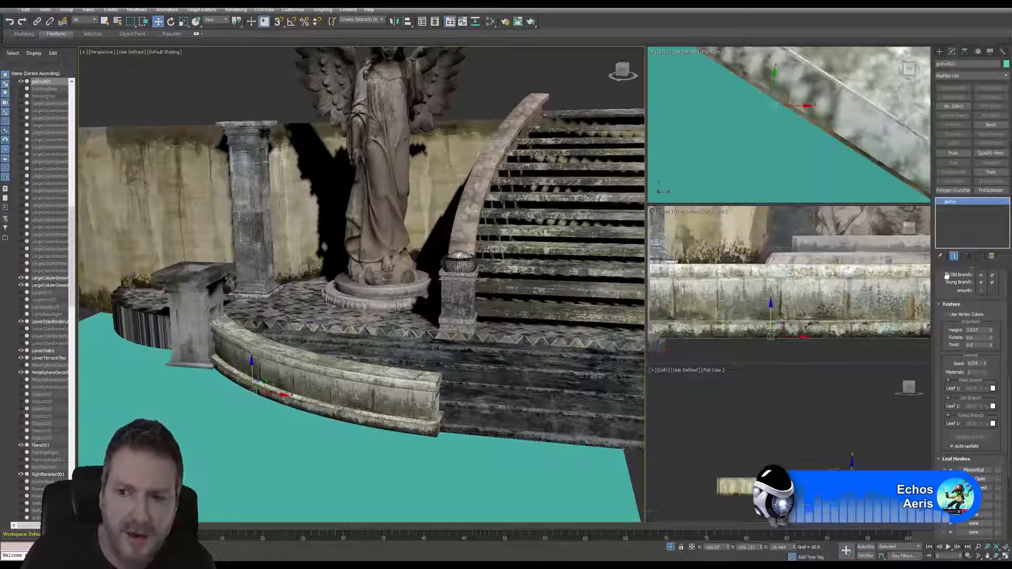
scroll(959, 395, up, 5)
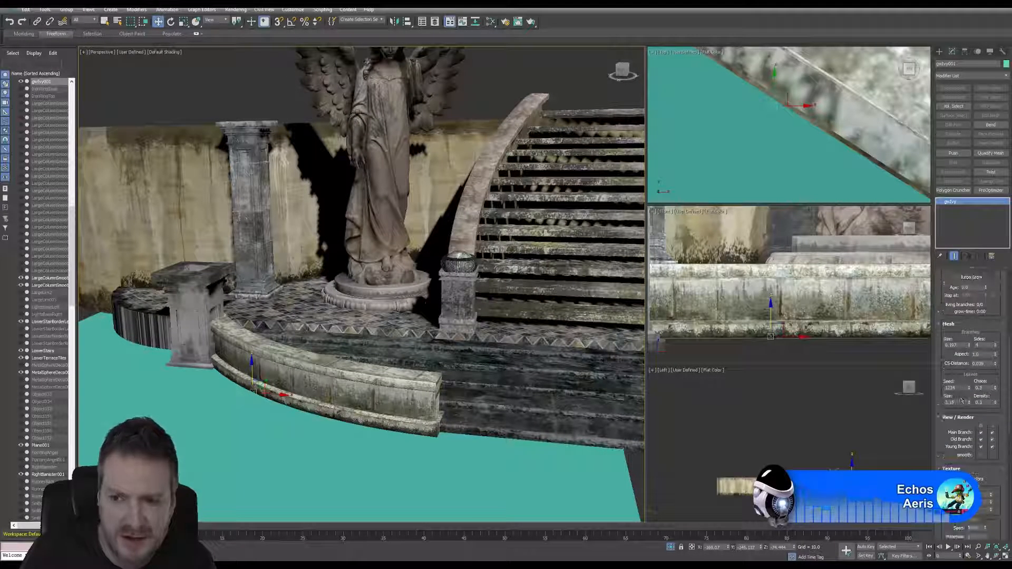
scroll(961, 400, up, 5)
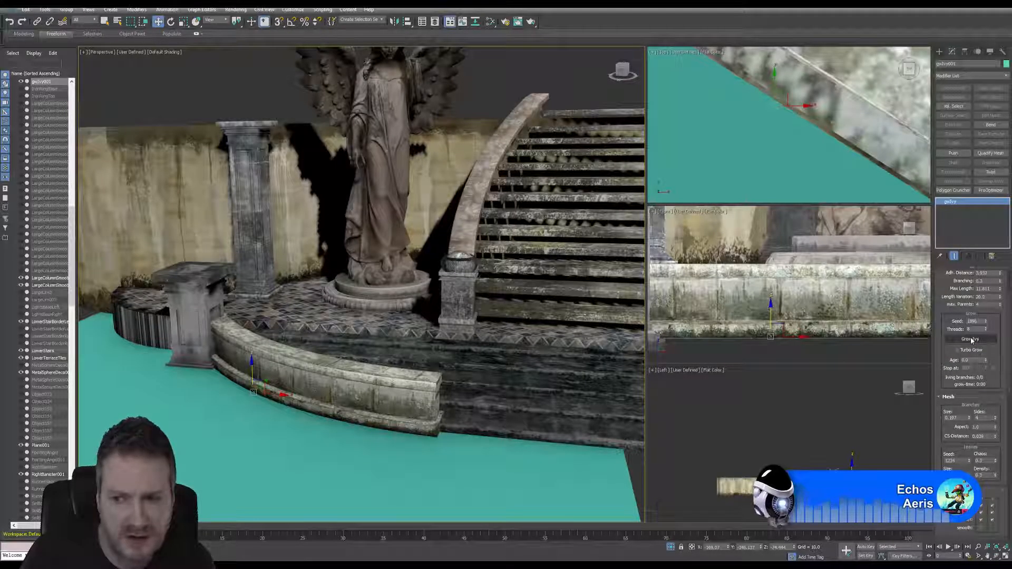
click(971, 340)
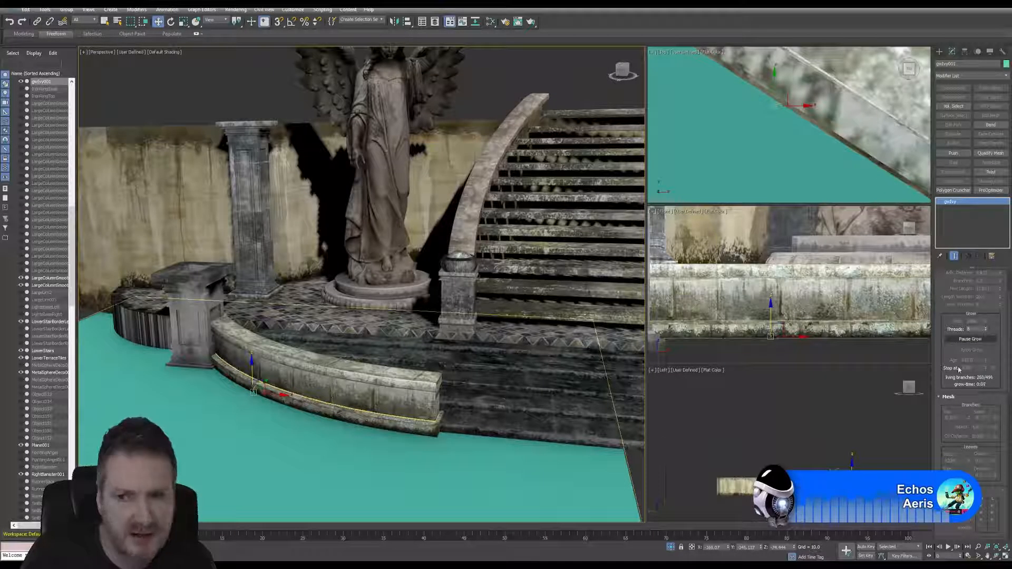
click(973, 340)
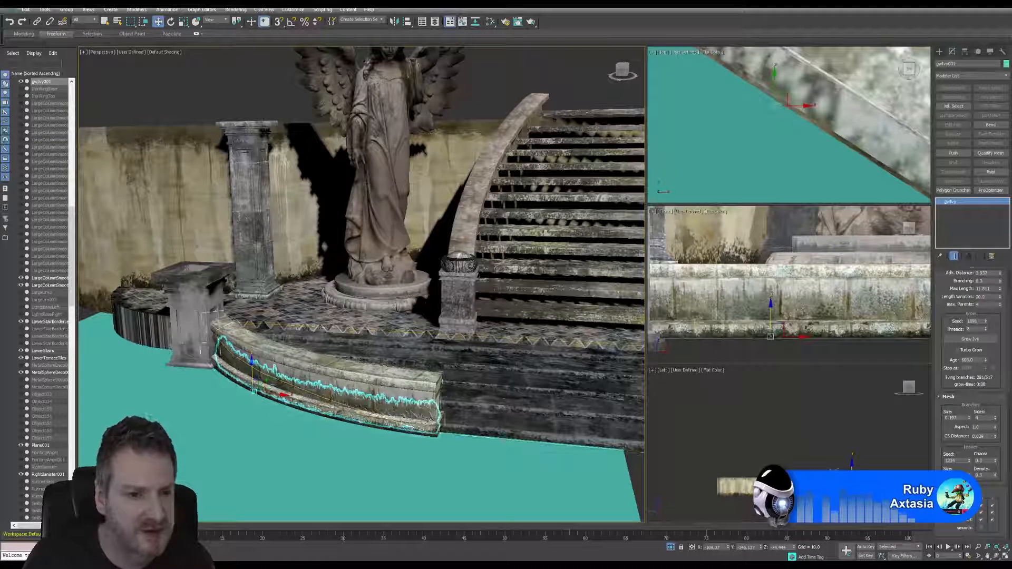
Step: Reset the ivy's growth by setting its Age to 0
scroll(322, 363, up, 3)
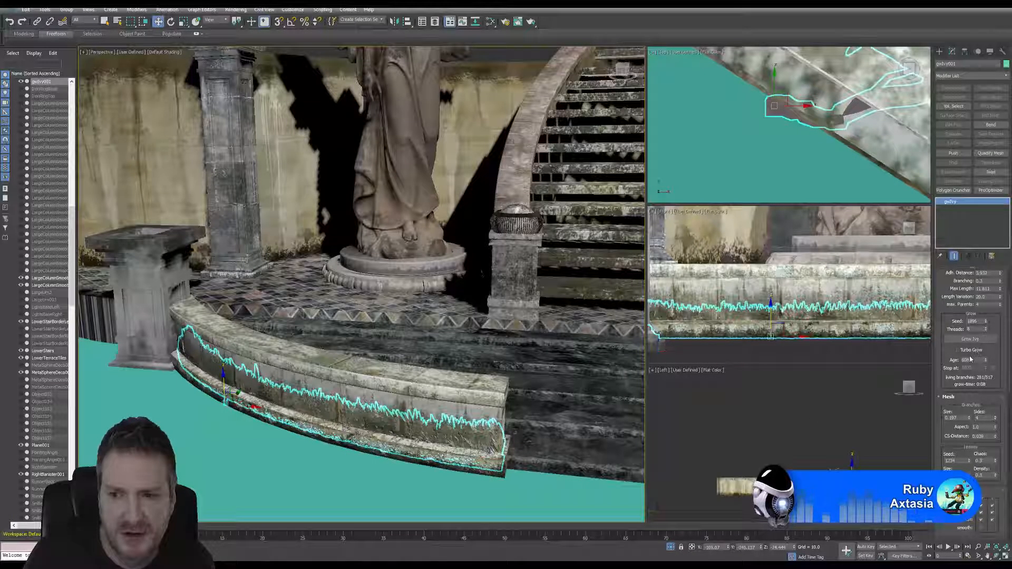
double_click(971, 360)
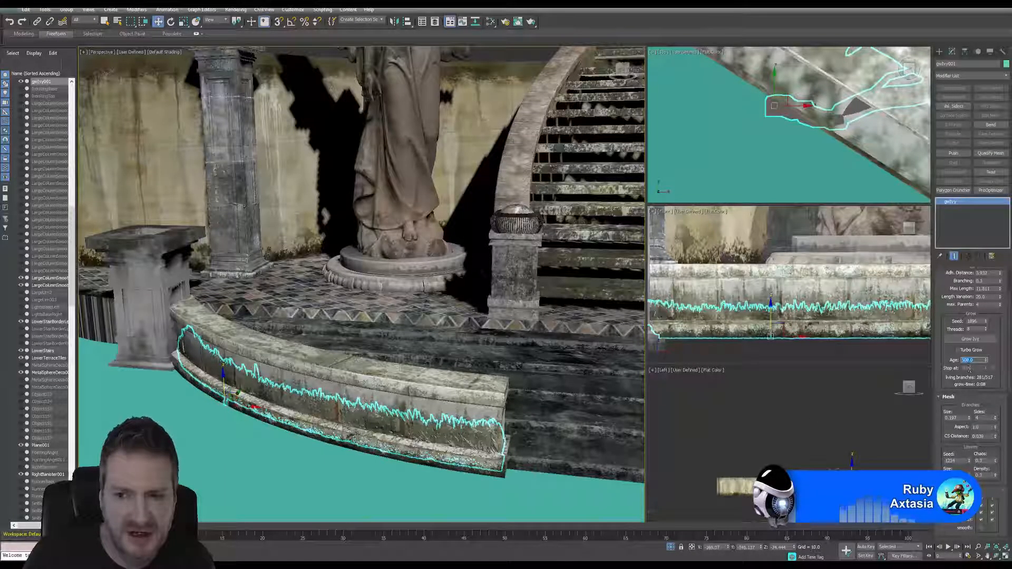
text(0)
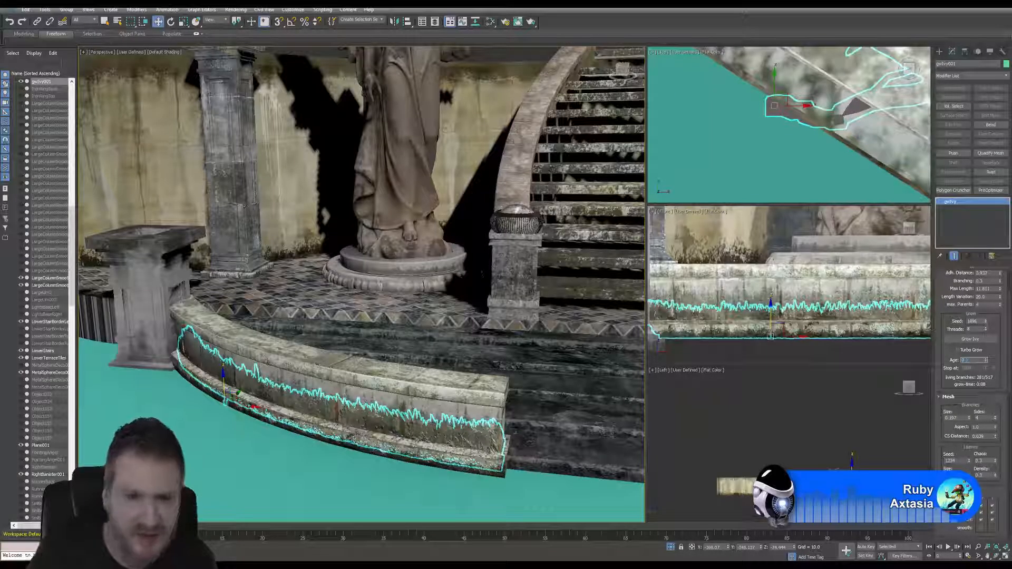
key(Return)
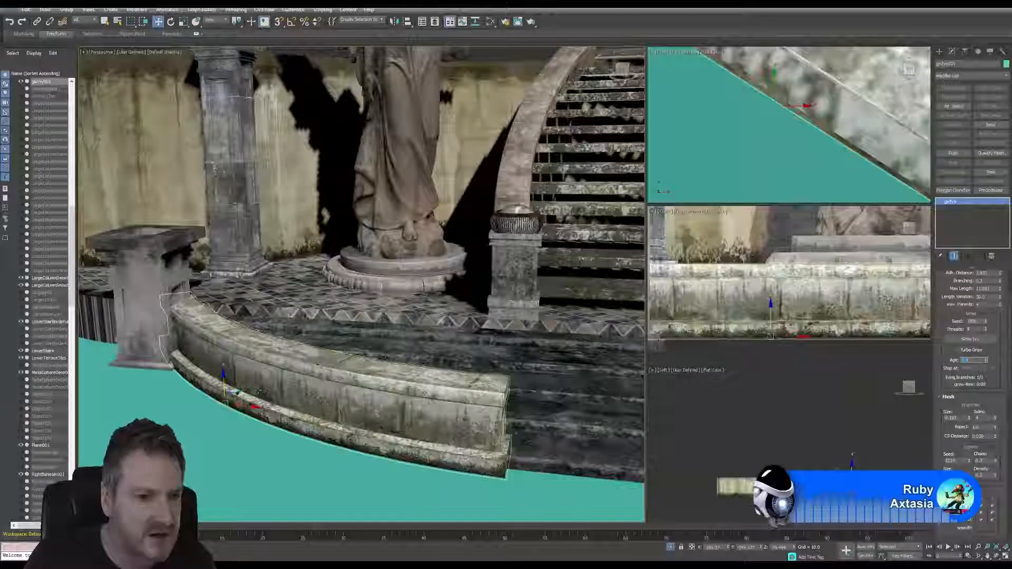
Step: Move the ivy's origin off the ground and up to the lower ledge of the curved stair border wall
scroll(287, 394, up, 5)
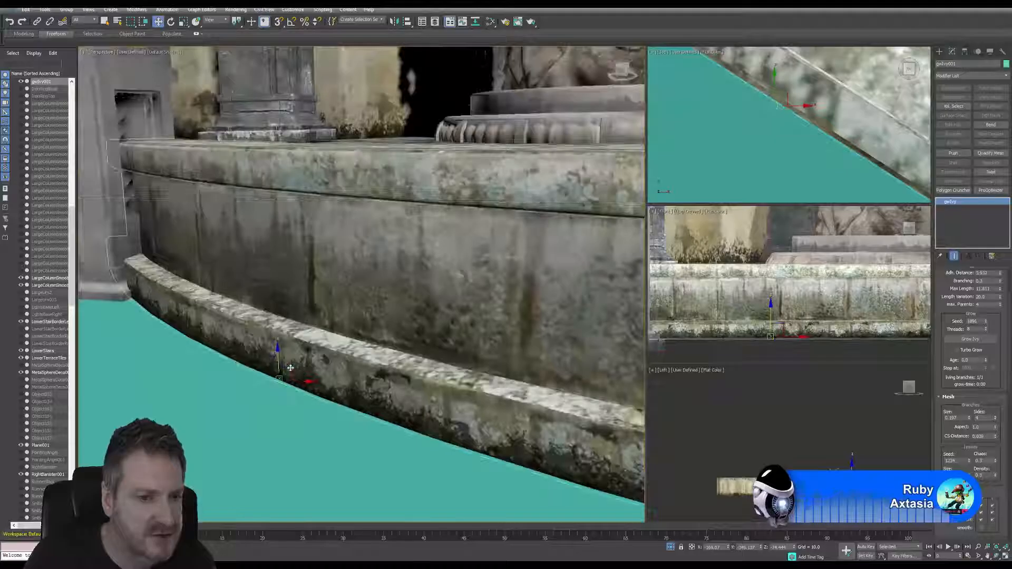
drag(282, 376, 274, 334)
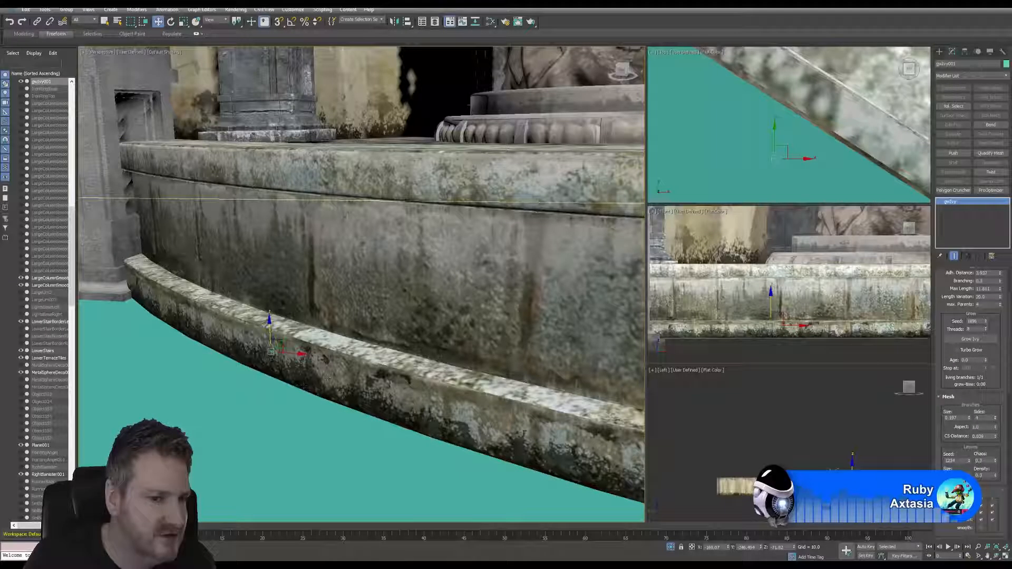
middle_drag(700, 131, 682, 135)
drag(761, 153, 761, 136)
alt+middle_drag(295, 337, 306, 346)
drag(304, 346, 296, 330)
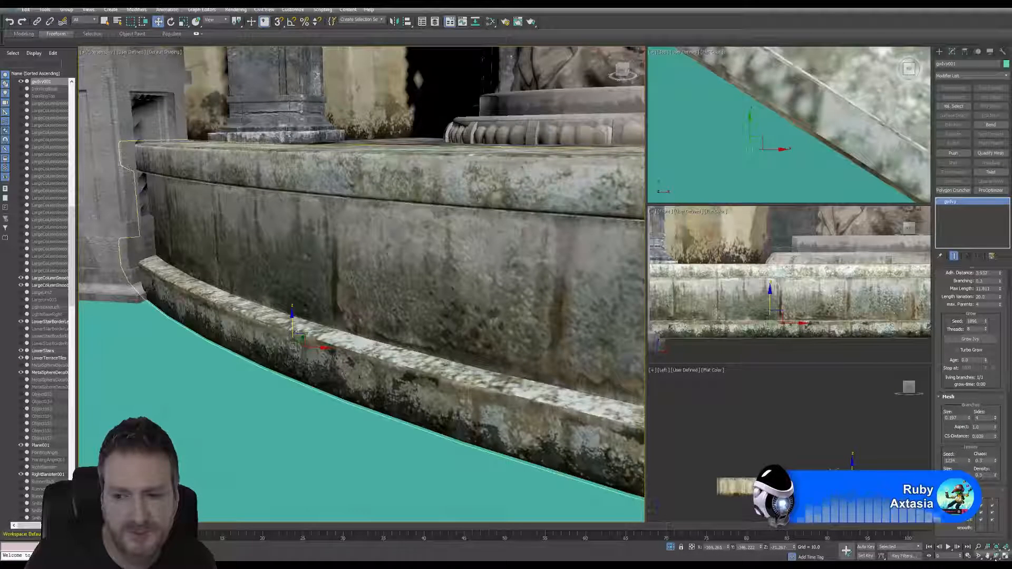
Step: Shift the ivy's origin inward so it sits against the lower ledge of the curved wall, checking it from the side
alt+middle_drag(298, 333, 495, 385)
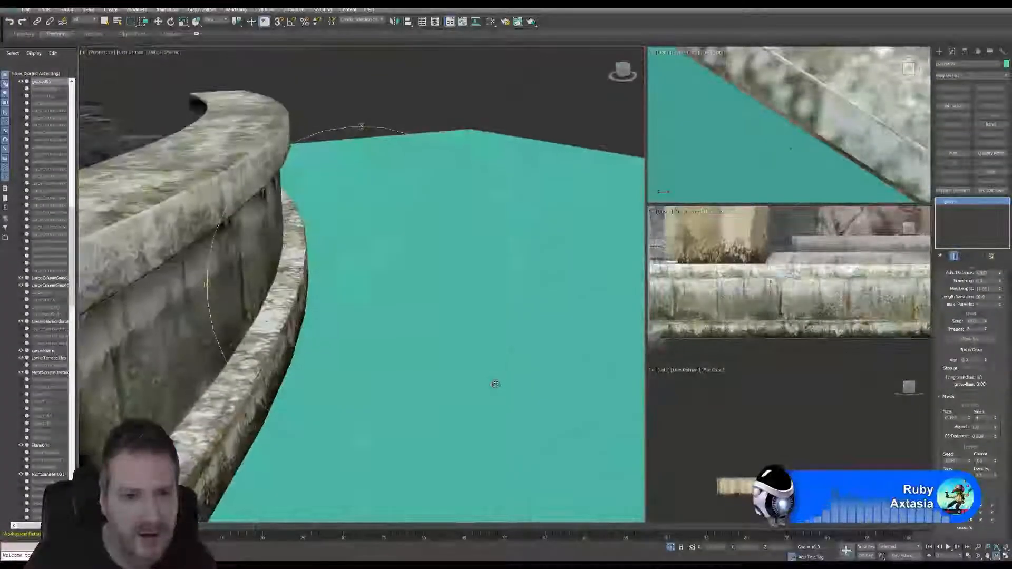
click(159, 21)
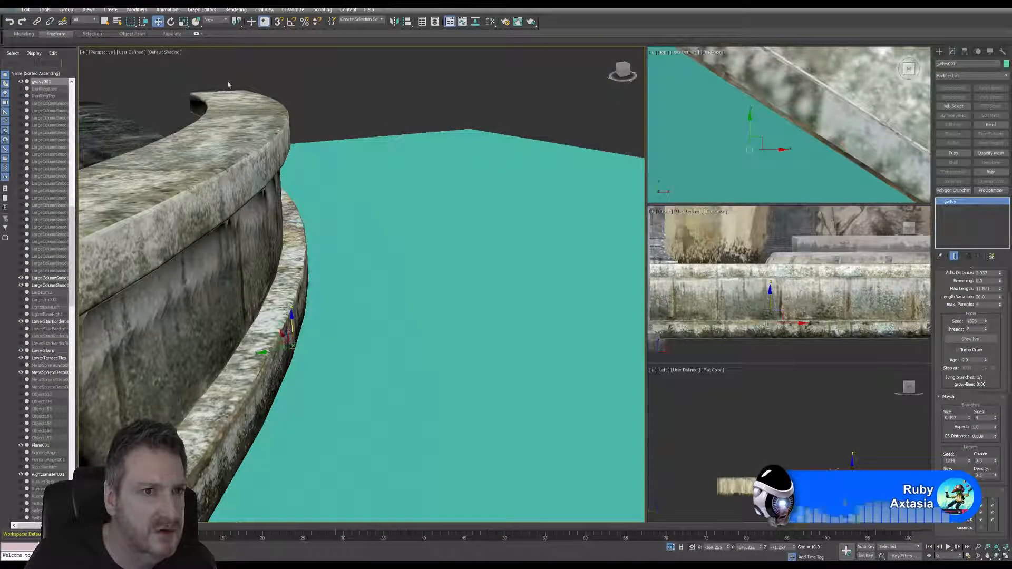
drag(278, 345, 267, 343)
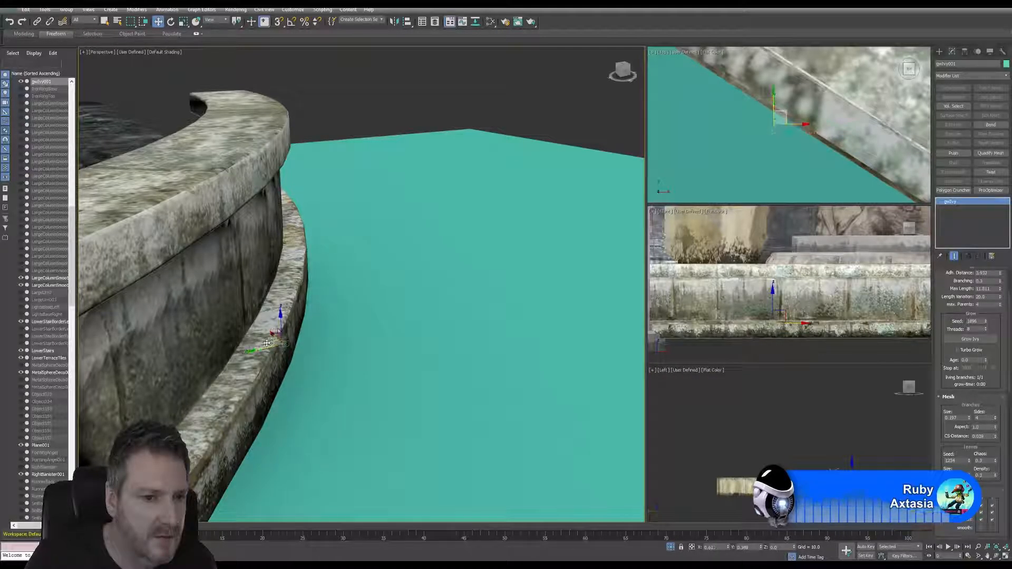
key(q)
key(z)
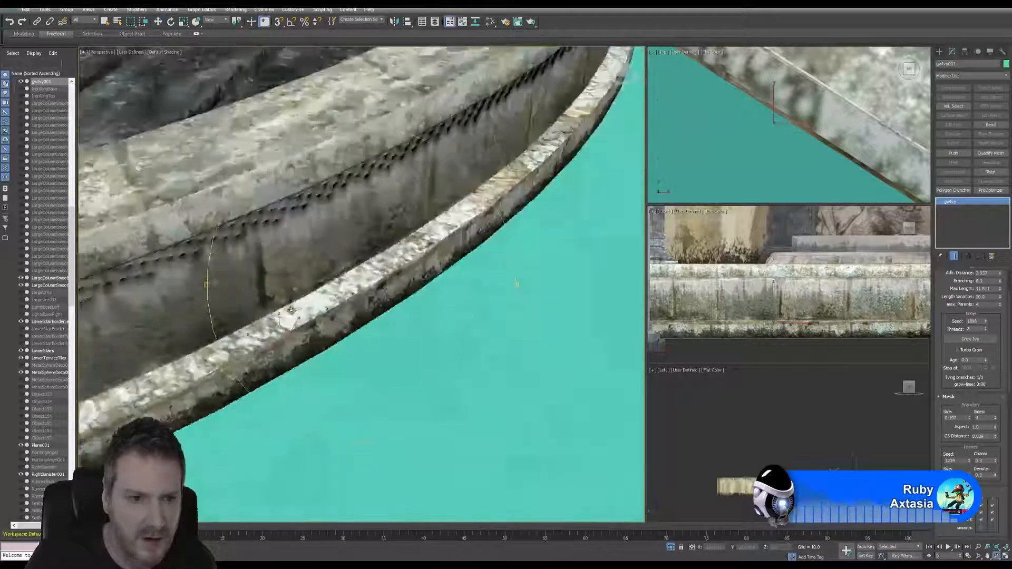
alt+middle_drag(291, 309, 321, 287)
Step: Test-grow the ivy from the lower ledge and reset its Age to 0
click(964, 340)
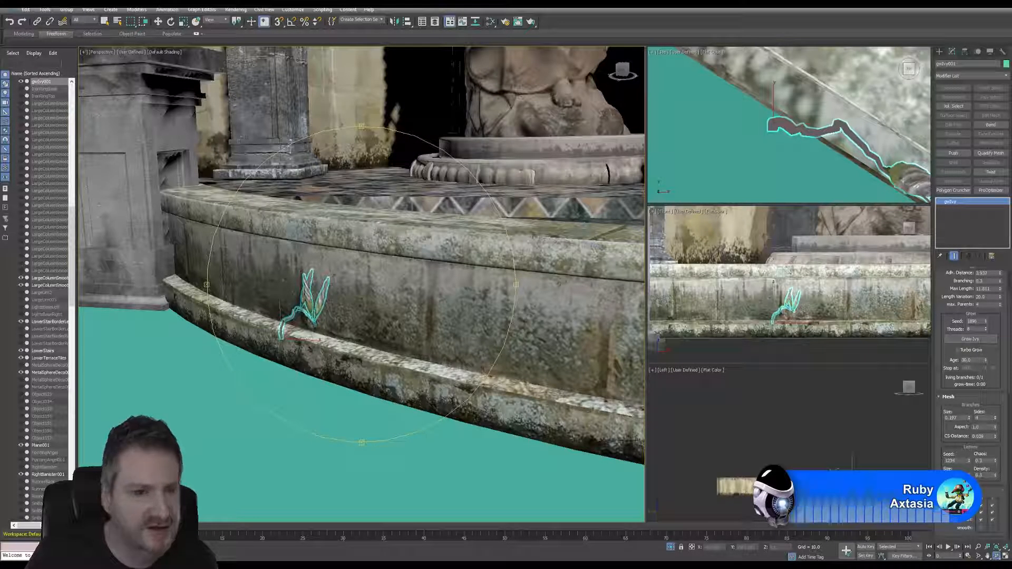
alt+middle_drag(384, 335, 530, 350)
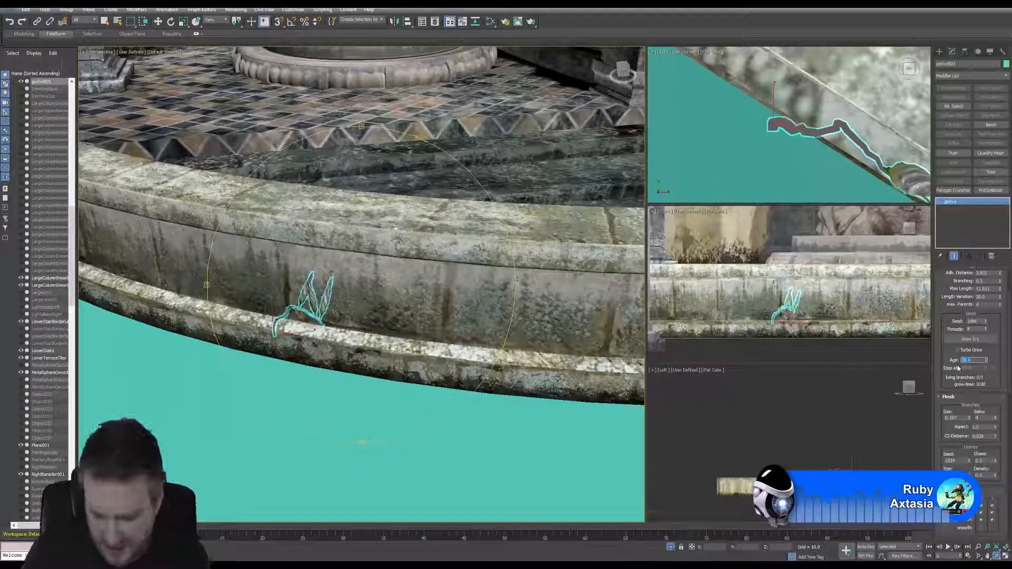
text(0)
key(Return)
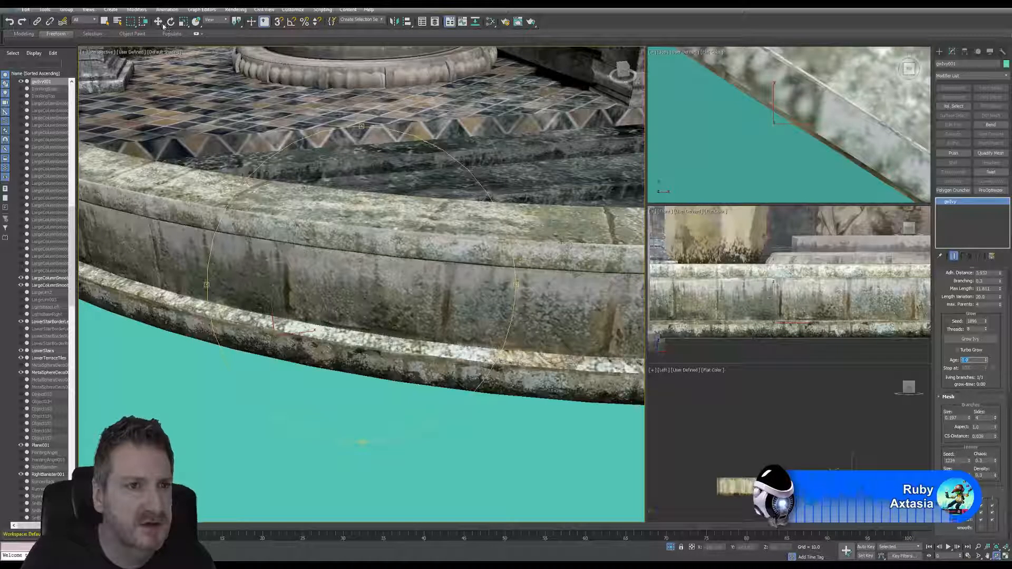
Step: Raise the ivy's origin above the lower ledge and place it close to the vertical face of the curved wall
click(158, 23)
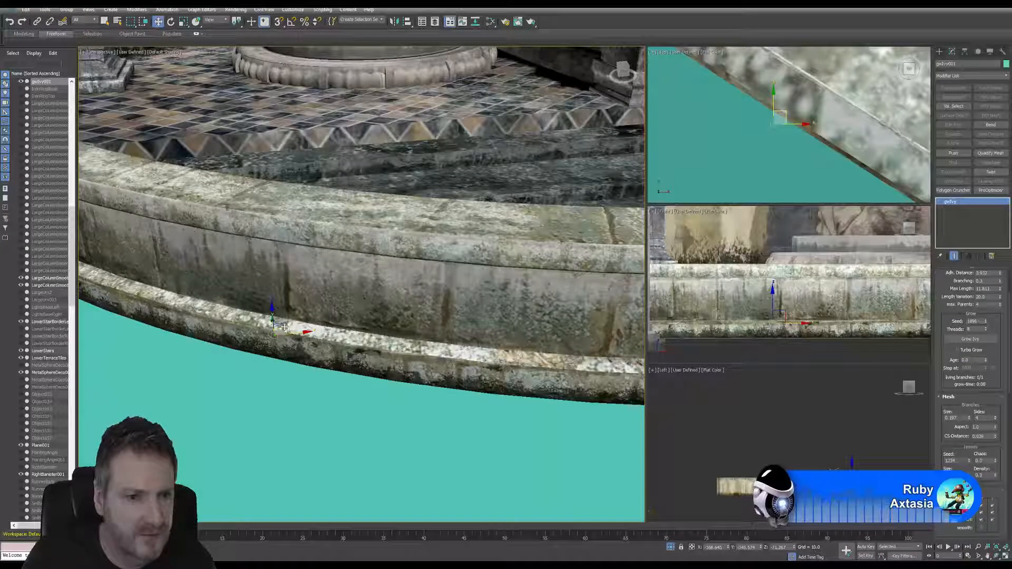
drag(283, 328, 275, 303)
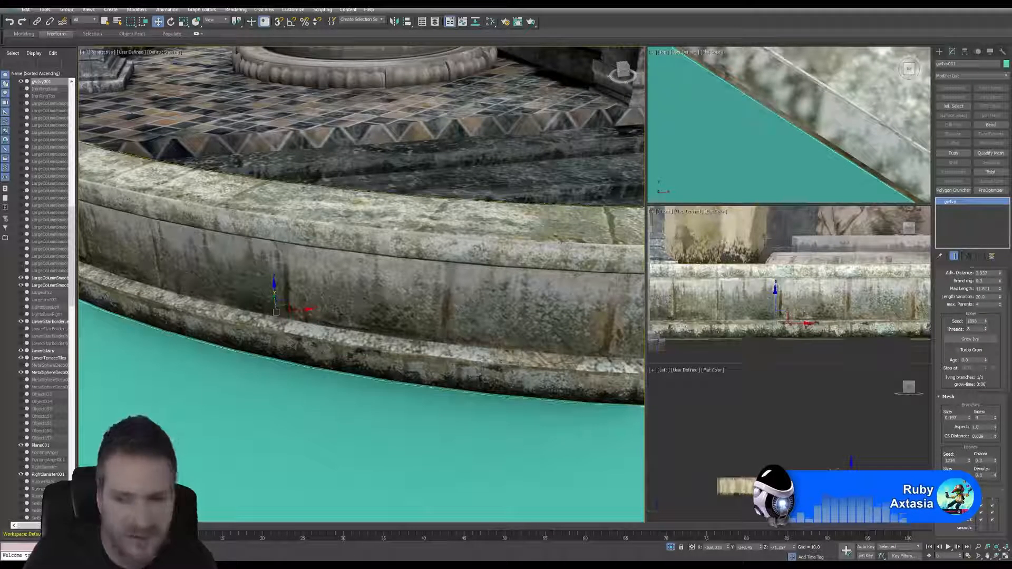
alt+middle_drag(275, 298, 395, 341)
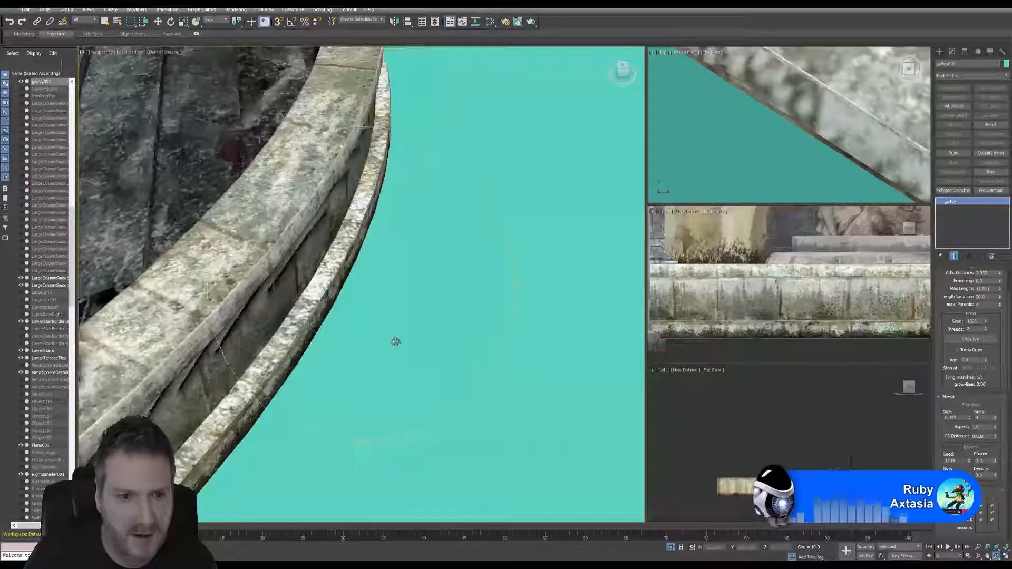
click(157, 21)
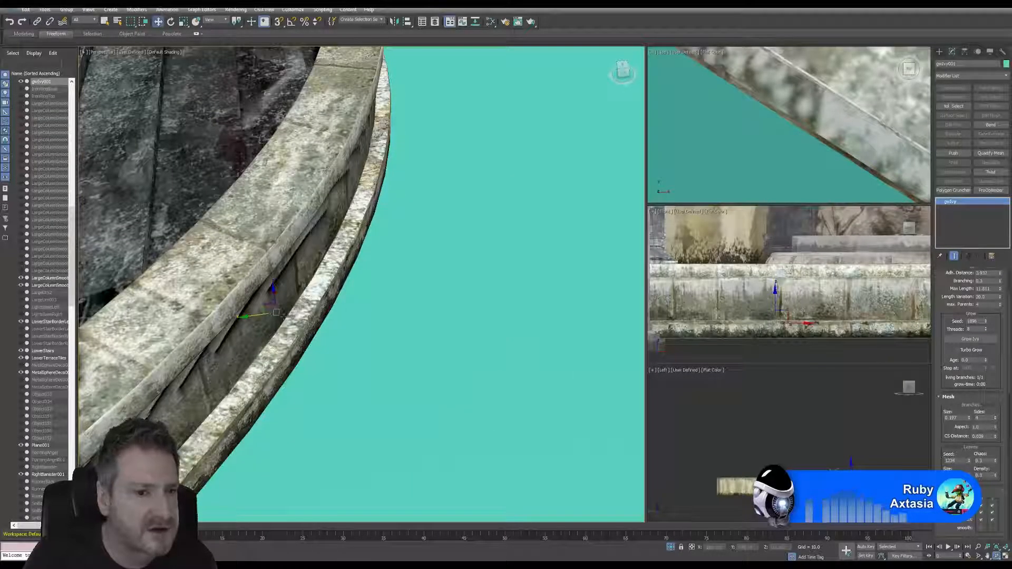
drag(277, 313, 295, 289)
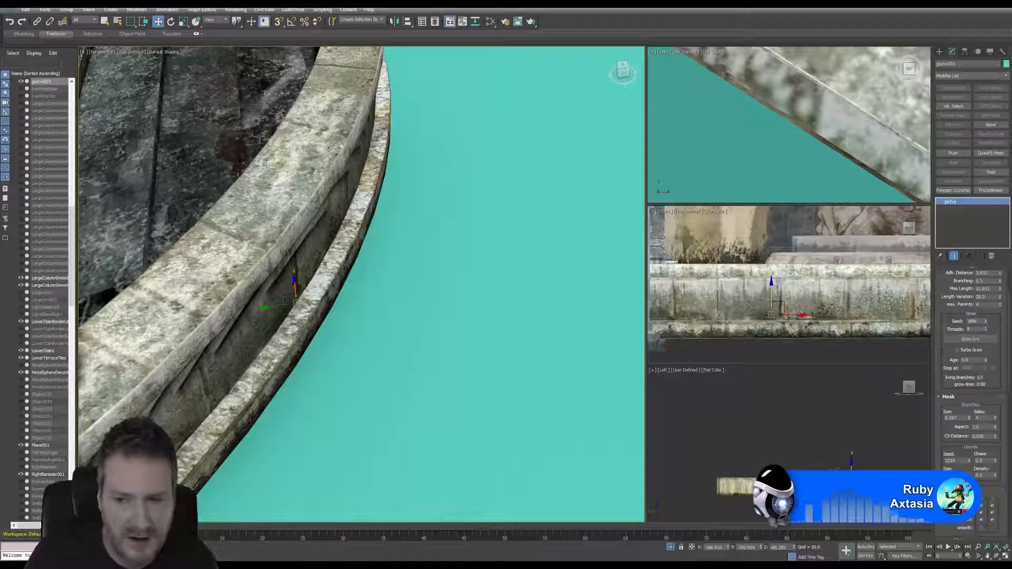
Step: Grow the ivy from its new origin near the wall face along the border's upper edge and stop the growth
click(983, 557)
drag(369, 285, 453, 258)
alt+middle_drag(201, 283, 296, 281)
drag(295, 281, 390, 291)
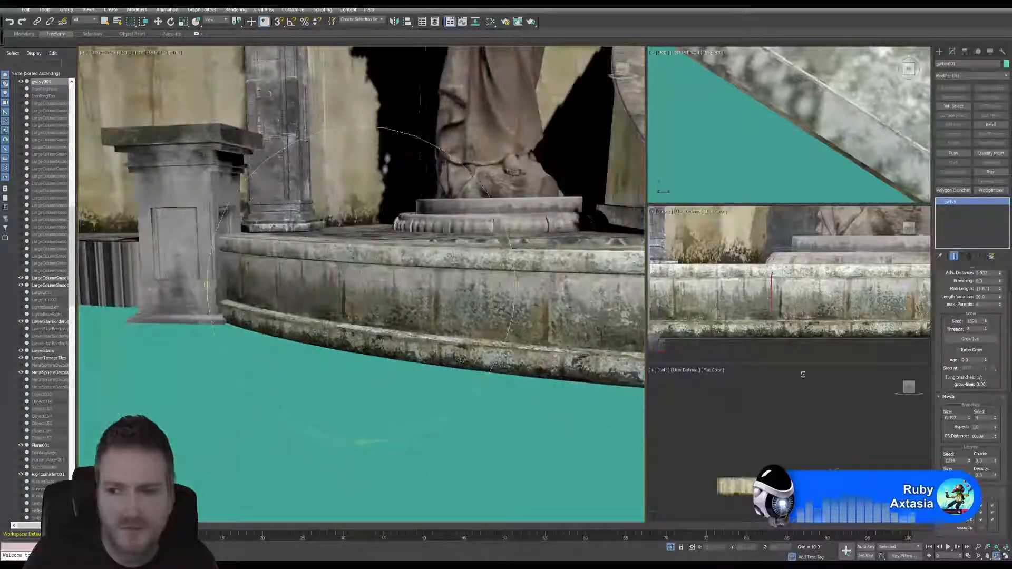
click(976, 341)
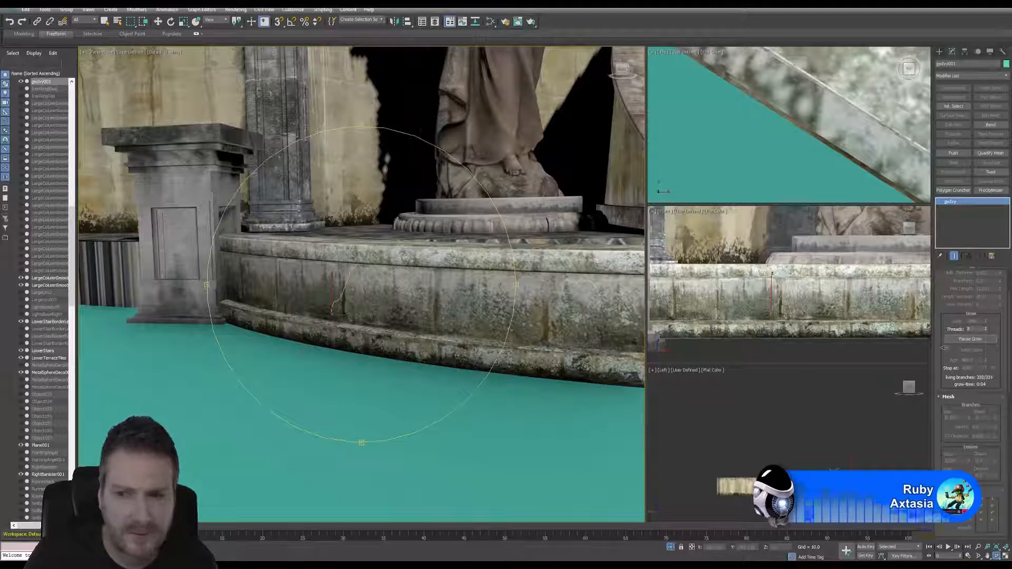
click(973, 343)
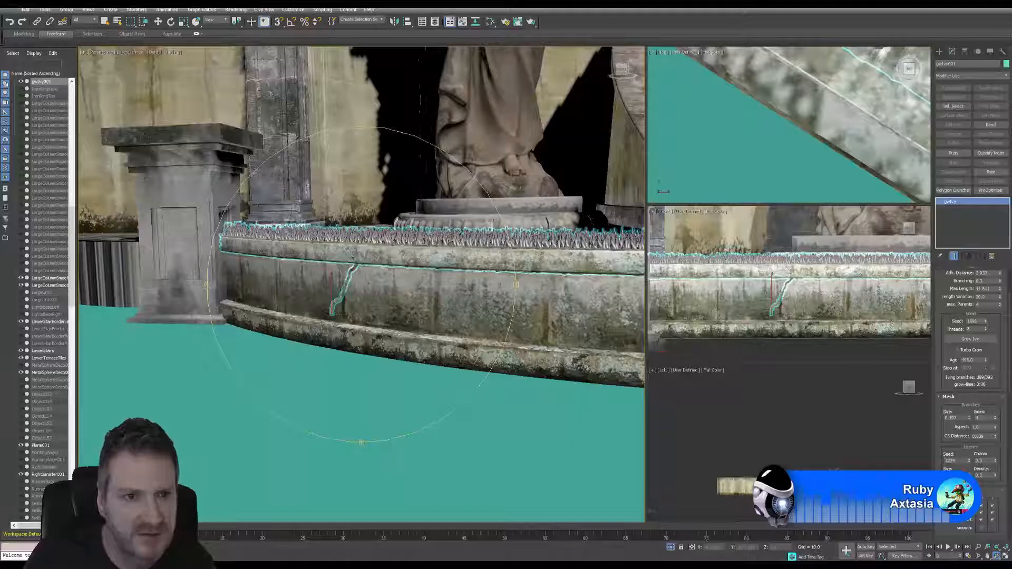
Step: Clear the grown ivy by setting its Age to 0
double_click(971, 360)
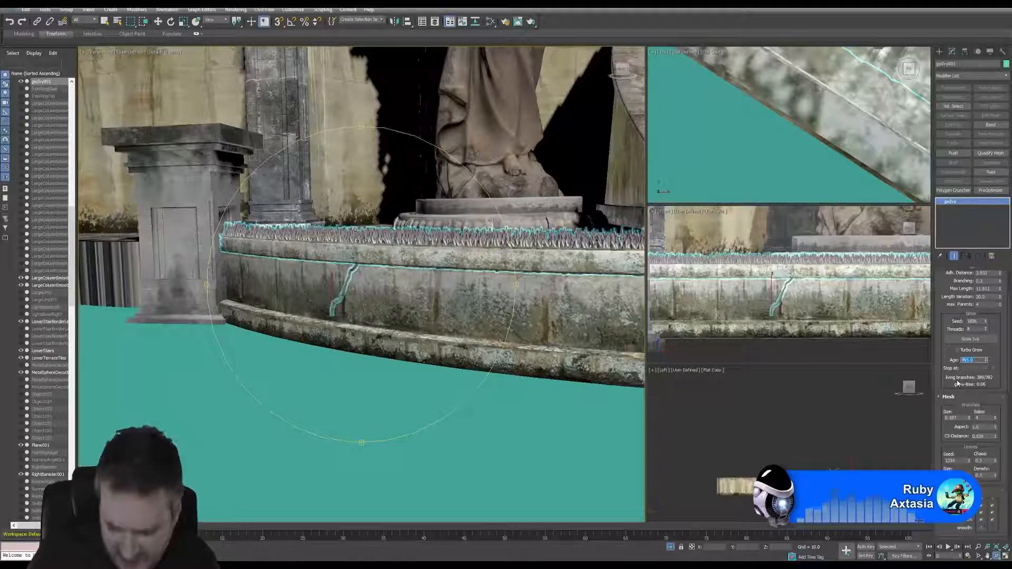
text(0)
key(Return)
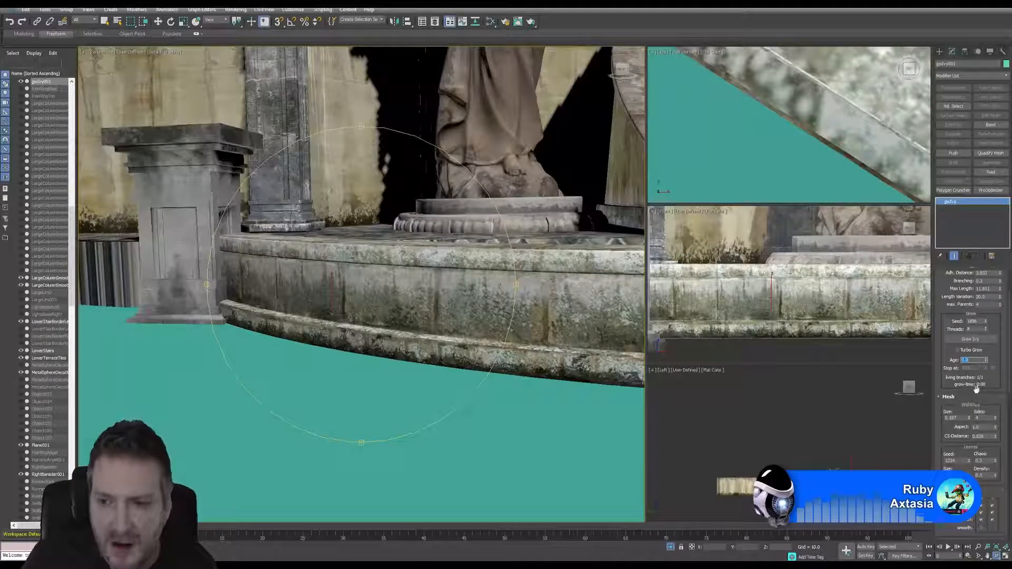
Step: Review the ivy's Mesh, View / Render, Texture, Leaf Meshes and Misc settings, returning to Grow Parameters
scroll(975, 388, down, 3)
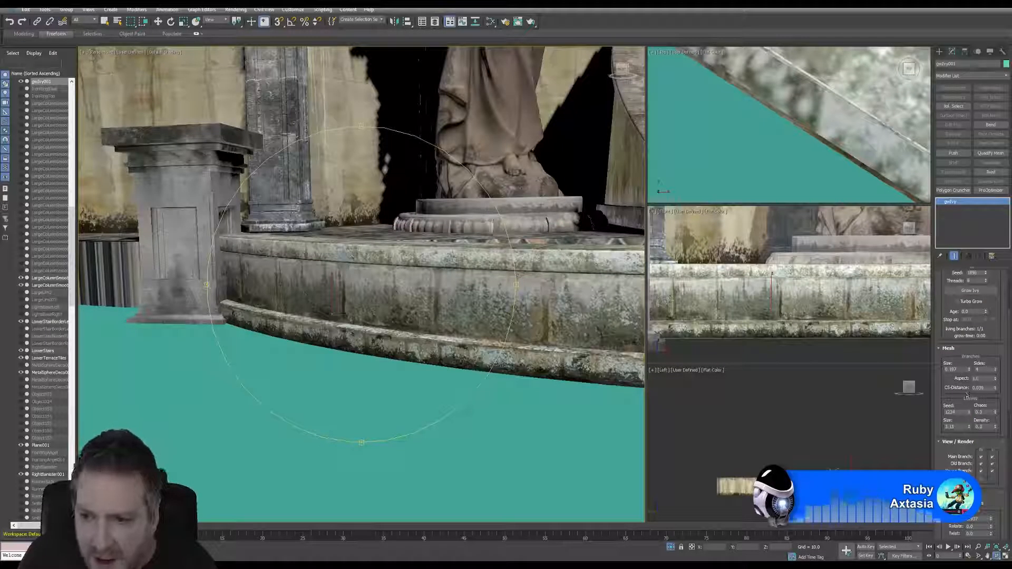
scroll(975, 371, down, 8)
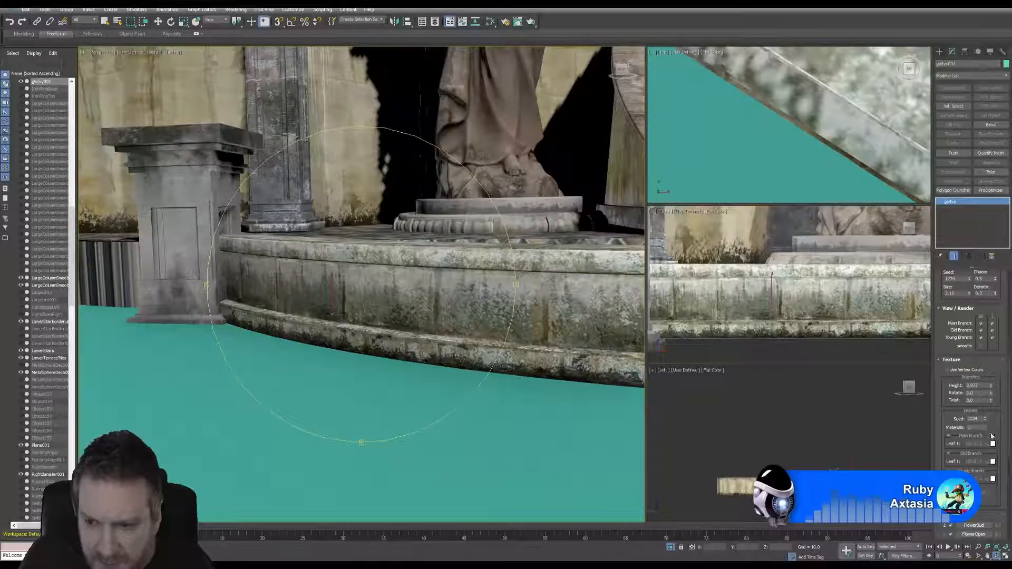
scroll(990, 440, down, 4)
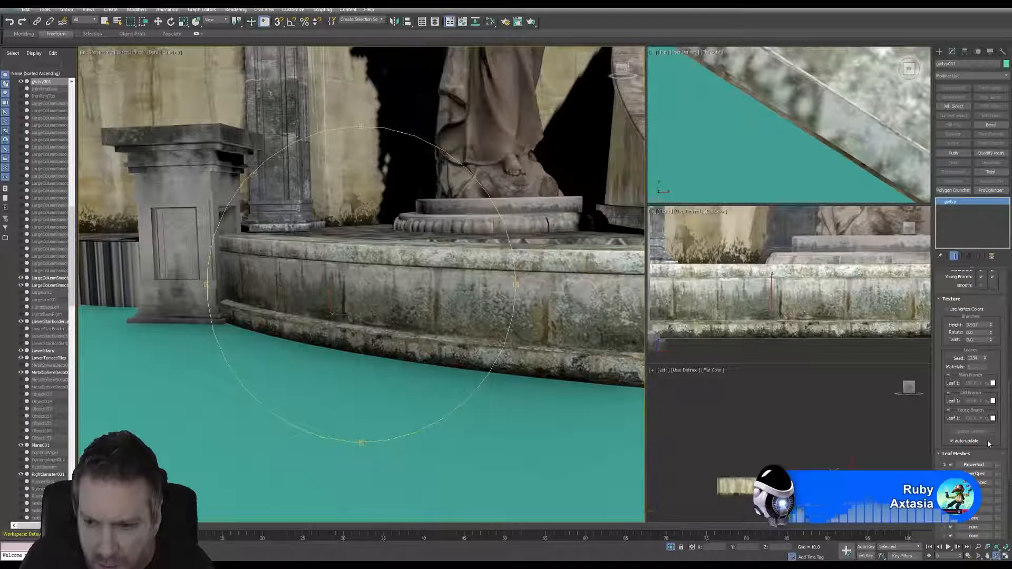
scroll(988, 444, down, 2)
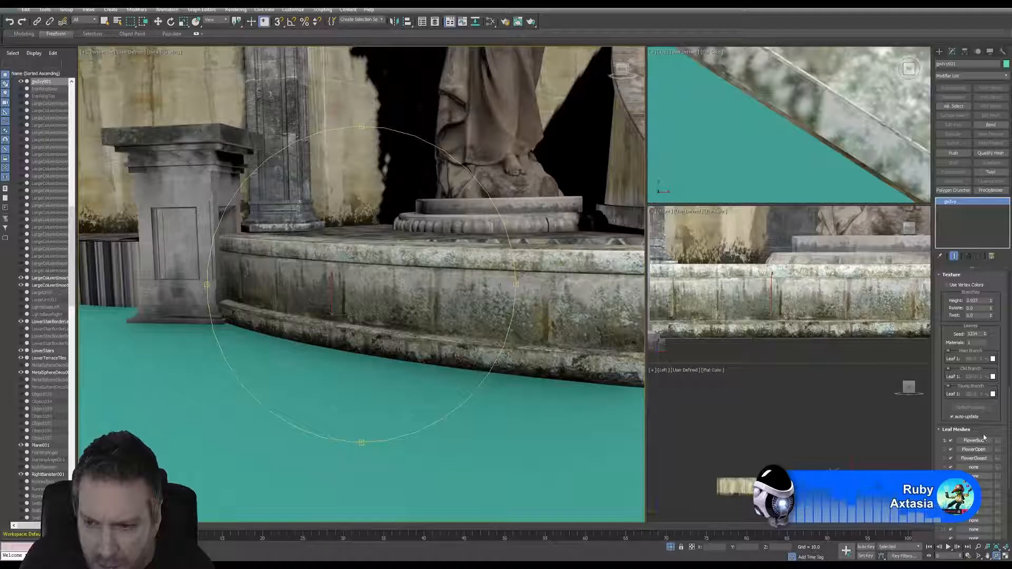
scroll(983, 436, down, 8)
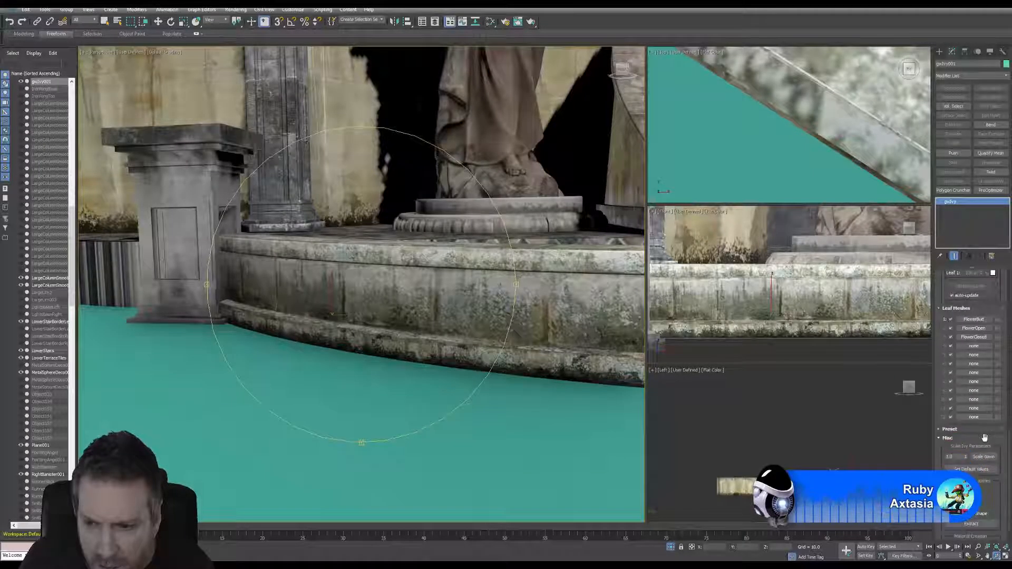
scroll(984, 438, down, 2)
scroll(983, 437, up, 8)
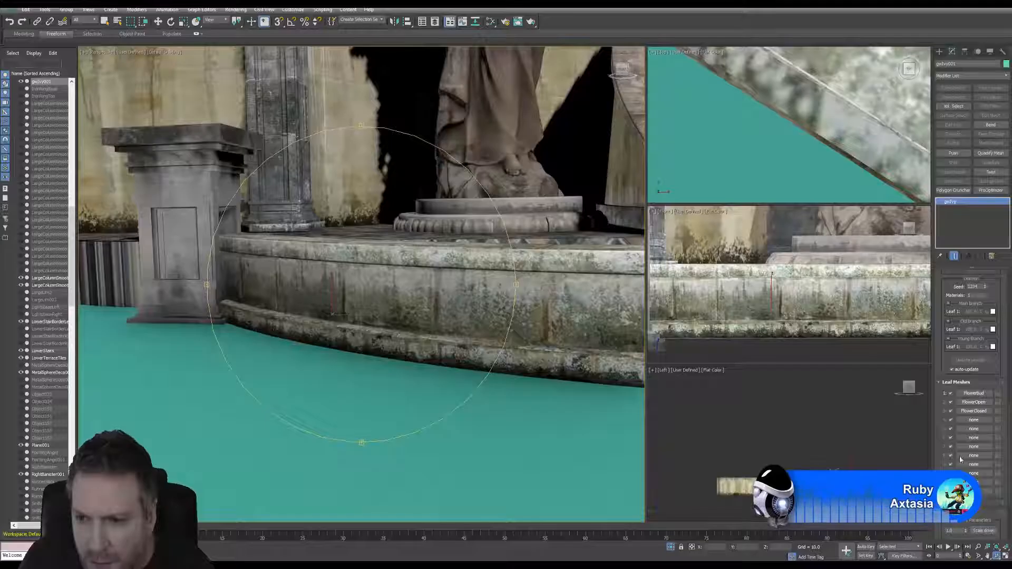
scroll(967, 405, up, 2)
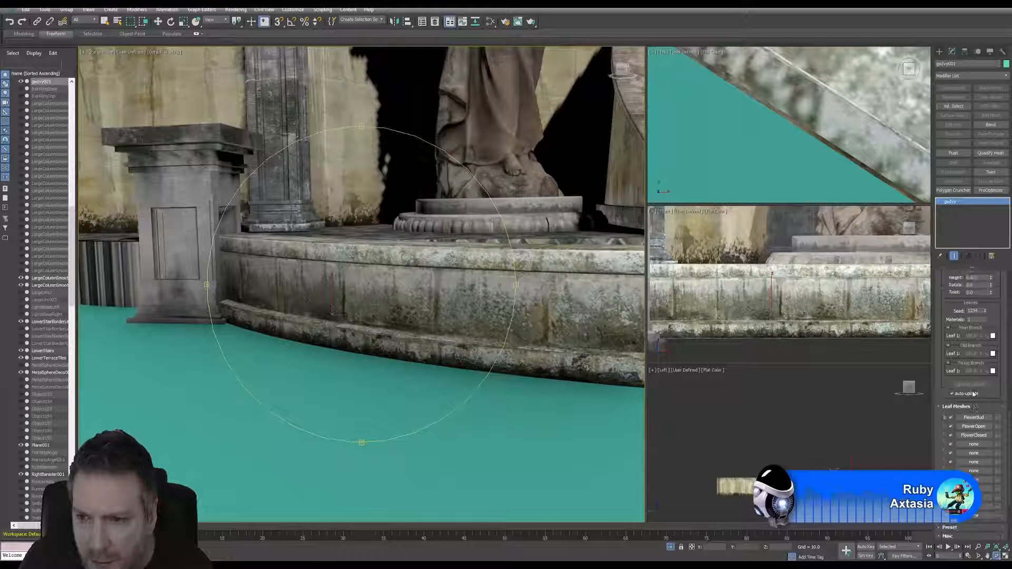
scroll(975, 331, up, 3)
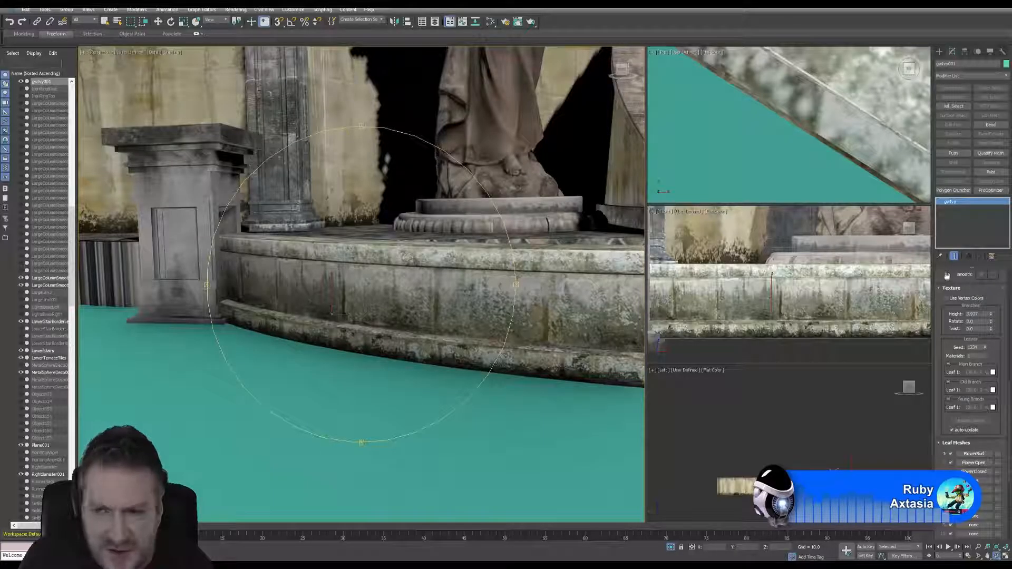
scroll(956, 399, up, 10)
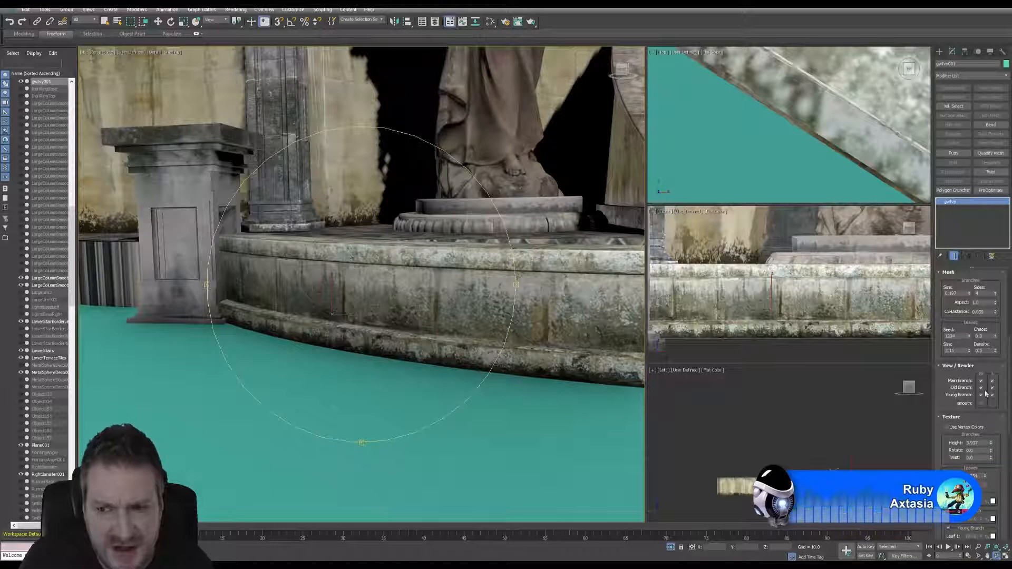
scroll(985, 393, up, 4)
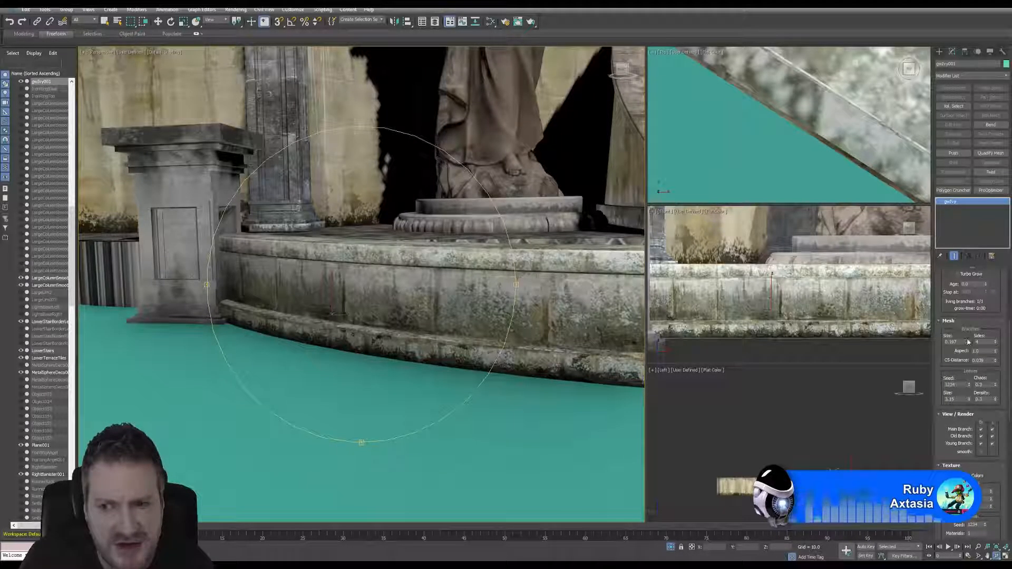
drag(941, 286, 950, 430)
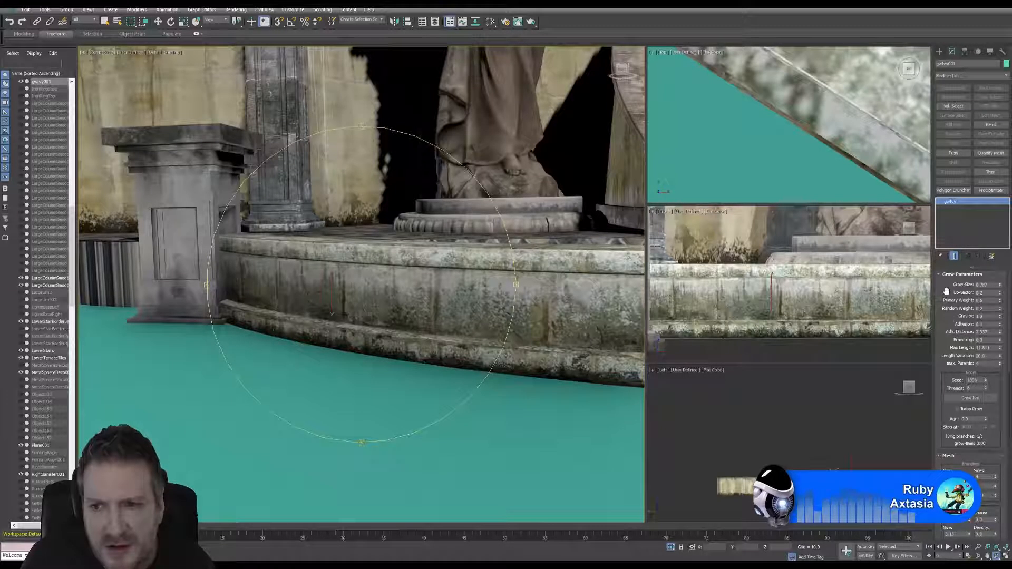
Step: Look through the ivy's settings again from Grow Parameters down to the assigned Leaf Meshes
scroll(943, 308, down, 3)
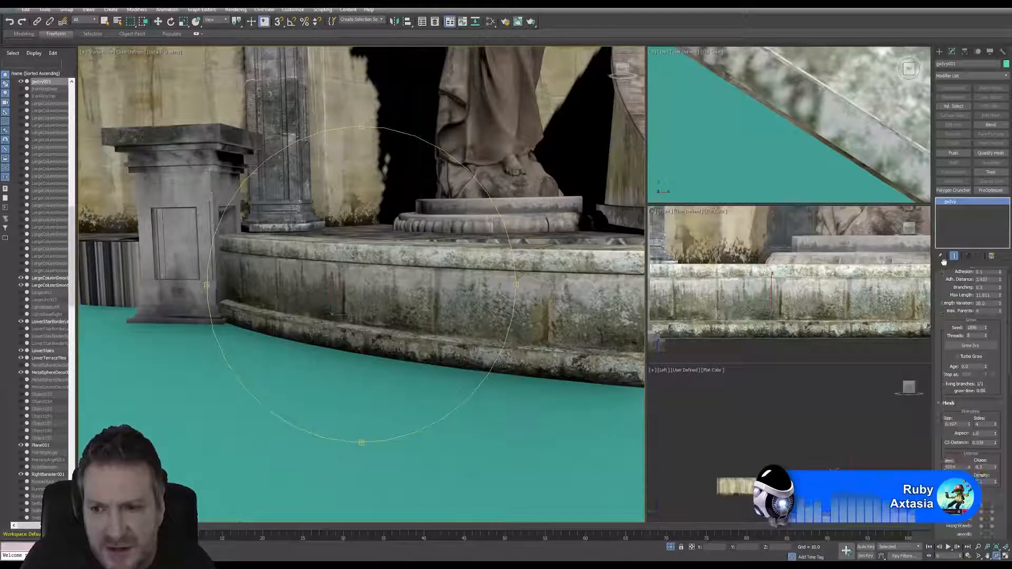
scroll(941, 400, down, 4)
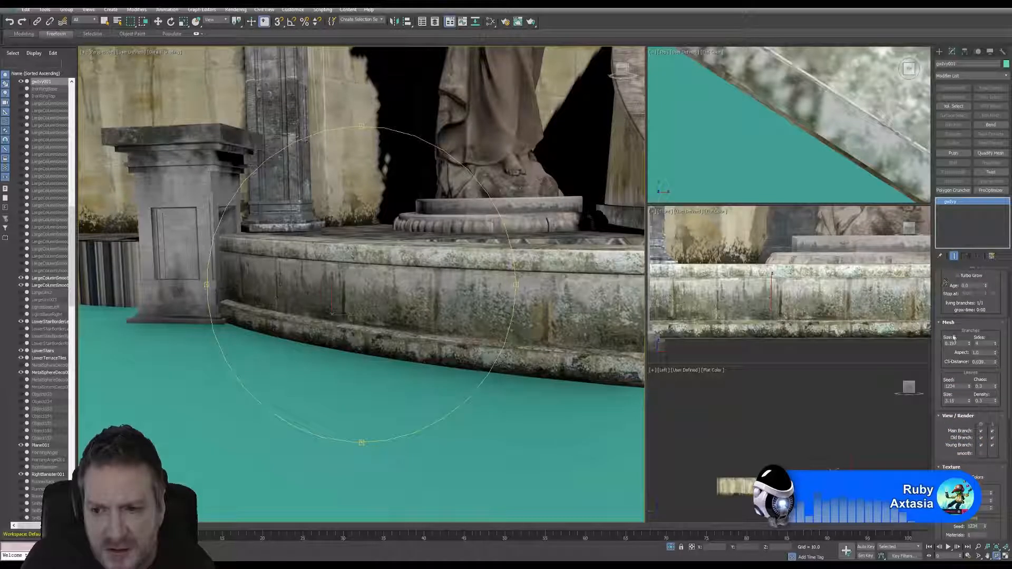
drag(941, 439, 935, 327)
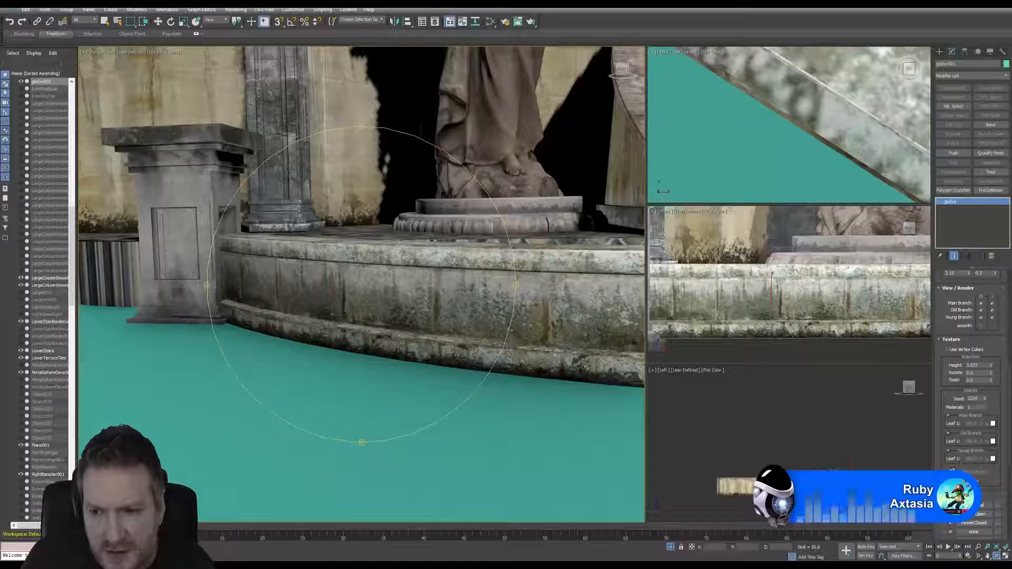
drag(938, 464, 938, 290)
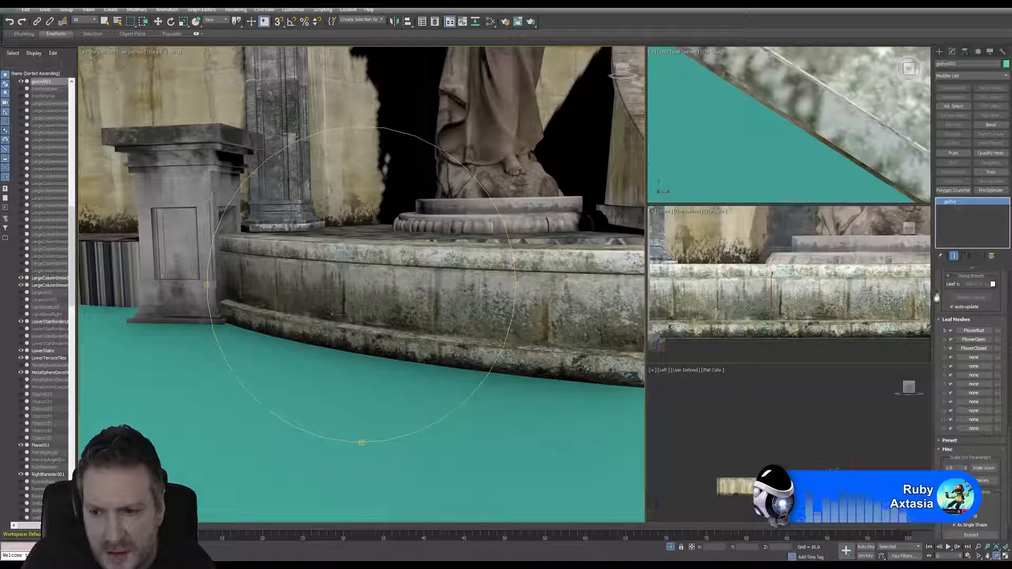
Step: Check the ivy's Preset, Misc and Texture settings, and widen the command panel so its settings show in two columns
click(943, 441)
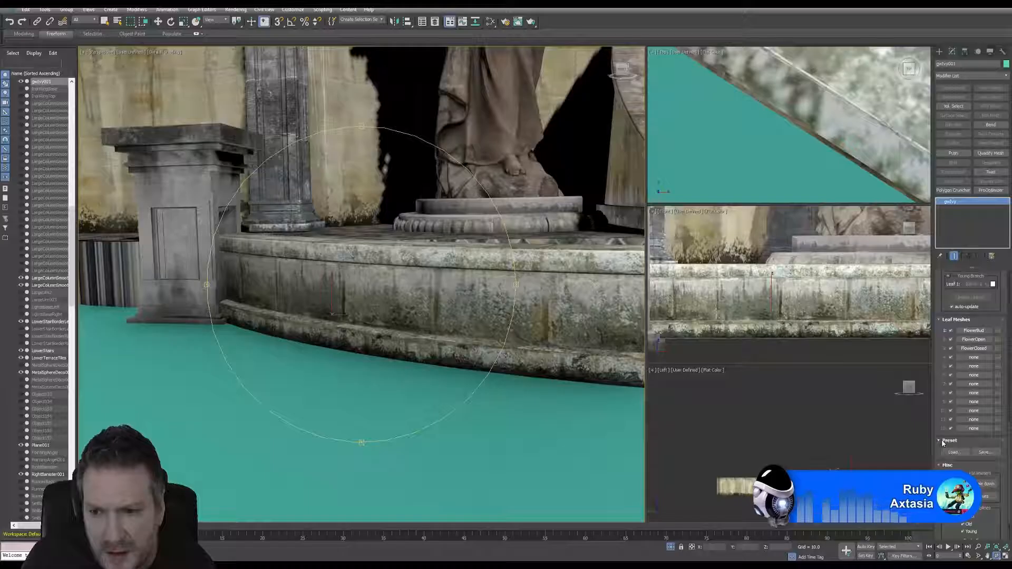
click(943, 441)
drag(940, 463, 939, 503)
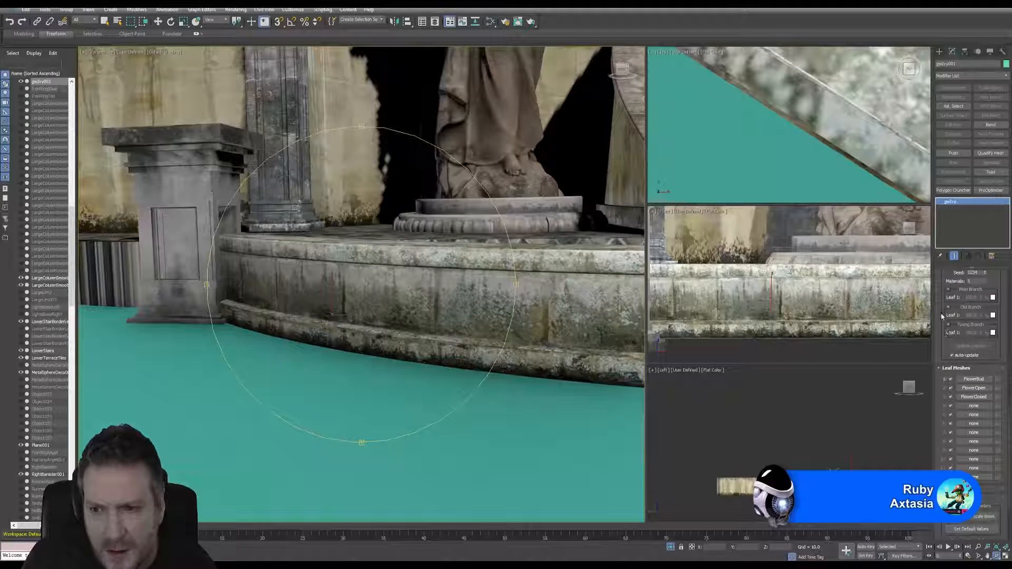
drag(954, 342, 948, 467)
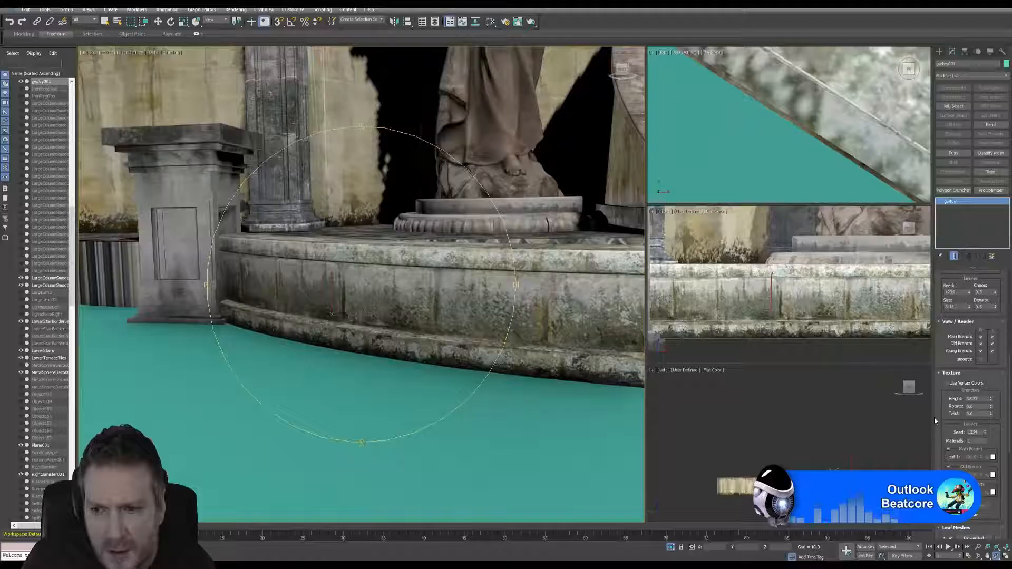
drag(933, 416, 864, 420)
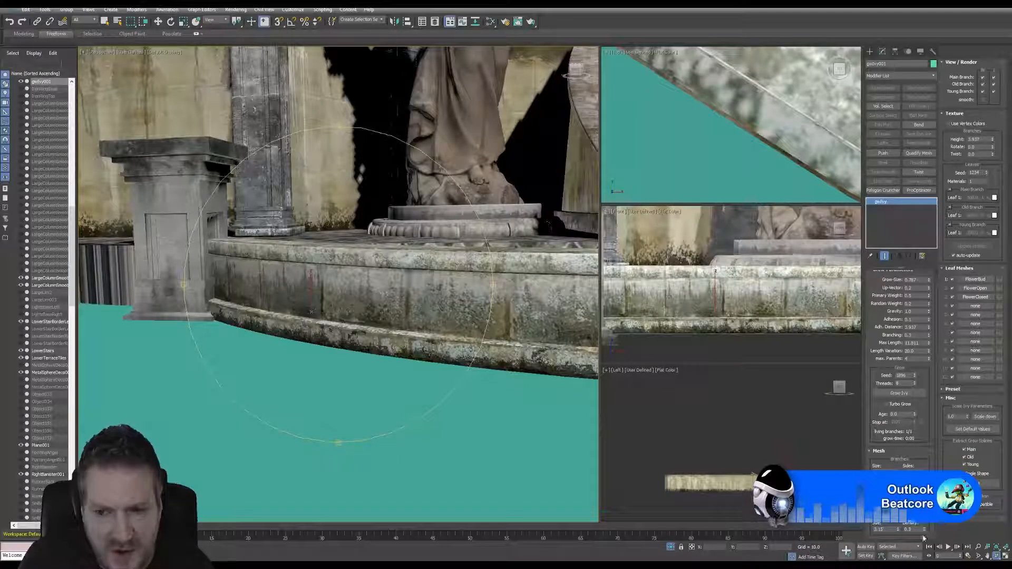
drag(894, 310, 894, 314)
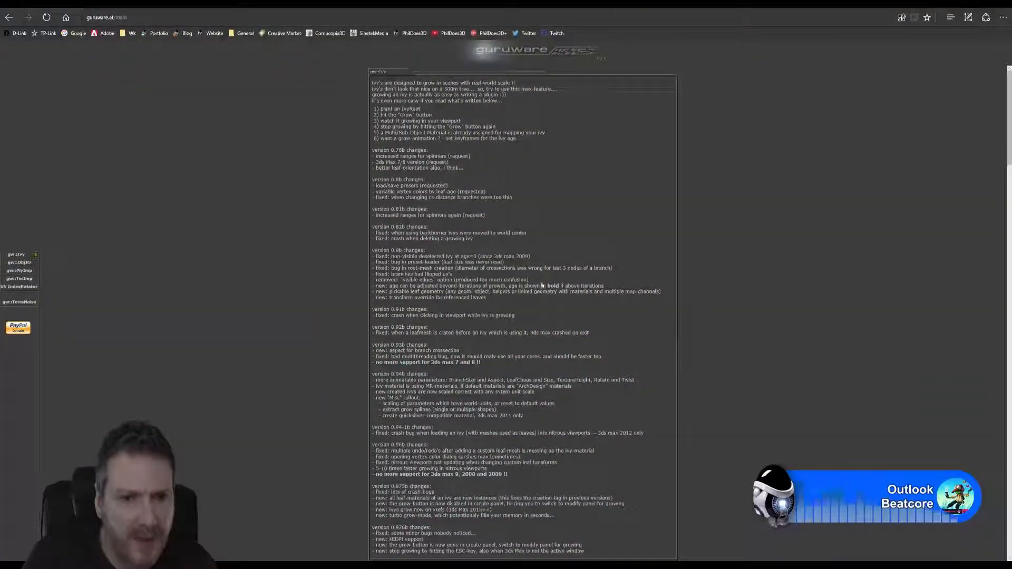
Step: Read the guruware ivy documentation from the version notes through Grow Parameters, Mesh and Leaf-Vertex Colors to Leaf Meshes
scroll(520, 360, down, 5)
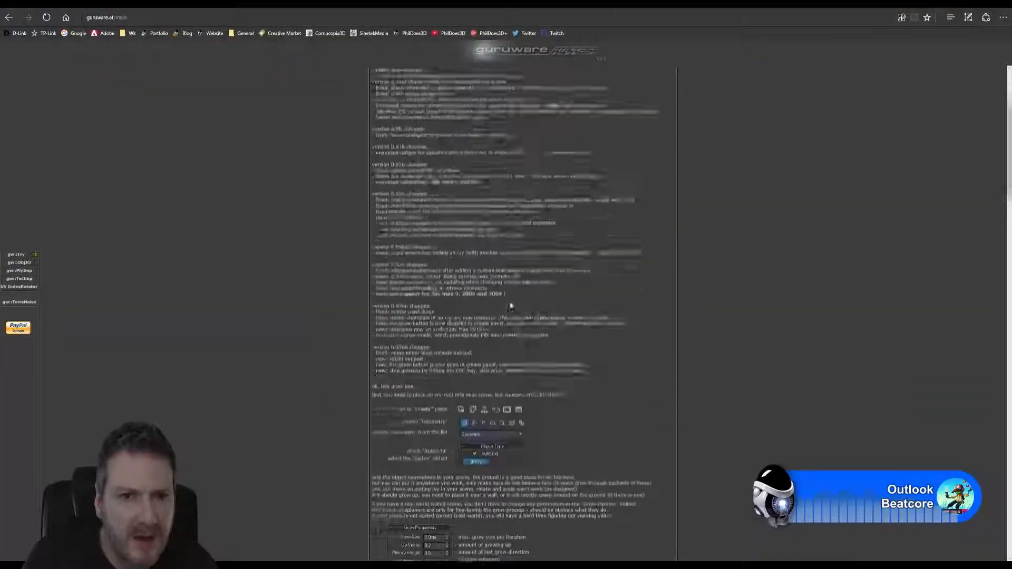
scroll(521, 360, down, 8)
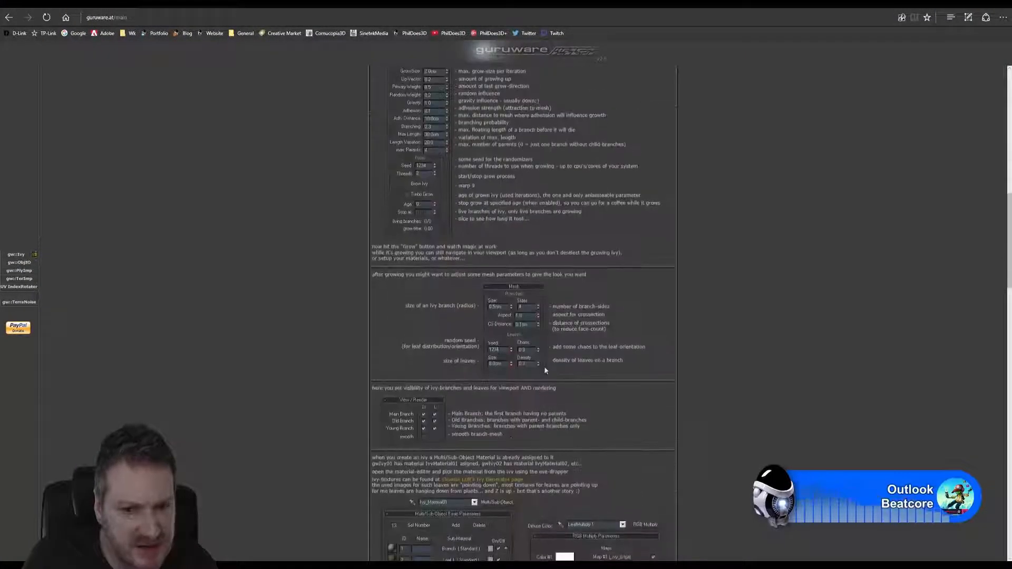
scroll(557, 410, down, 4)
scroll(417, 345, down, 5)
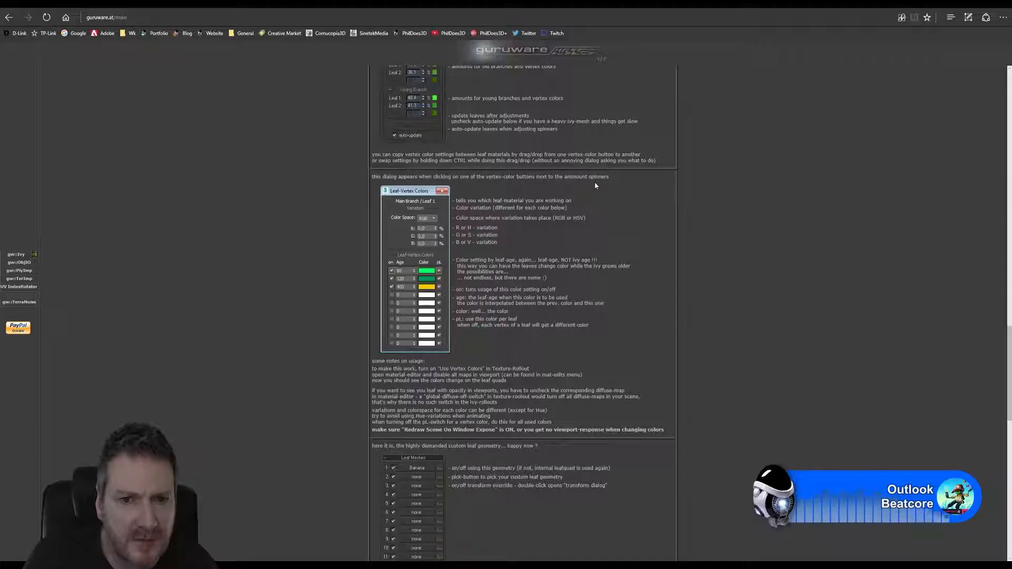
scroll(427, 335, down, 3)
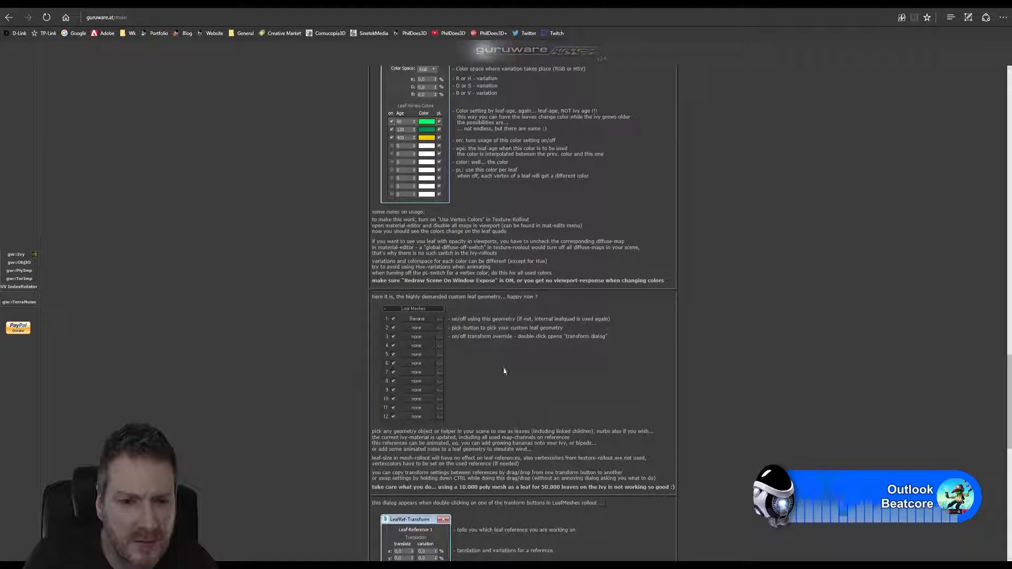
scroll(522, 316, down, 2)
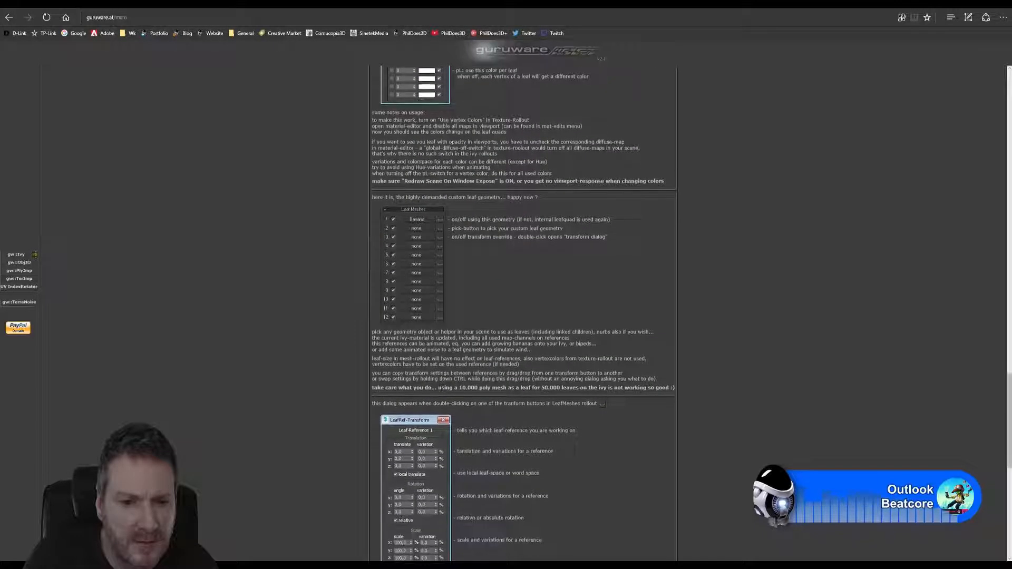
scroll(521, 316, up, 1)
scroll(410, 192, up, 2)
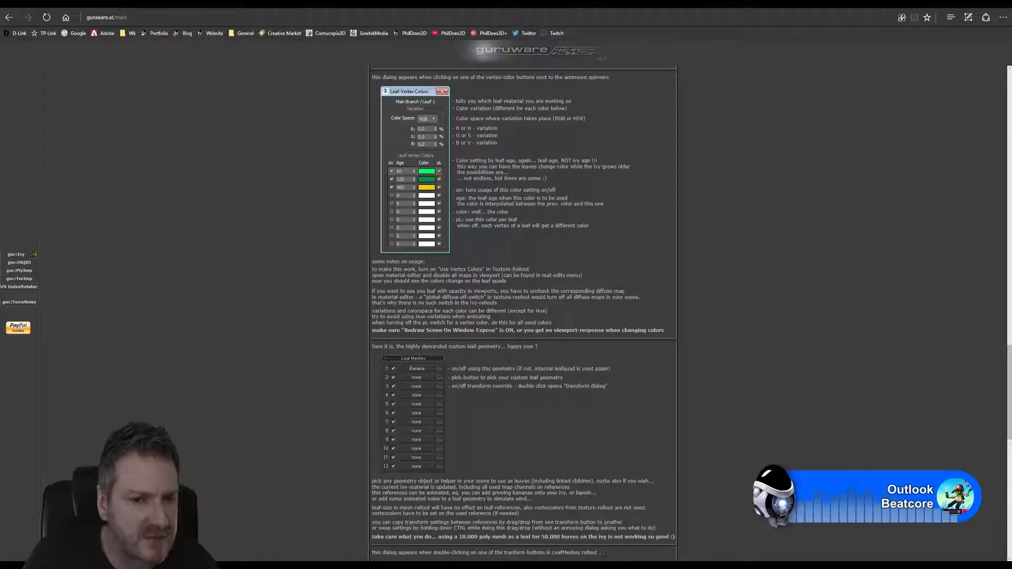
Step: Read the documentation's notes on LeafRef-Transform, Misc and Preset options, and return to the 3ds Max scene
scroll(410, 192, down, 3)
scroll(405, 243, down, 3)
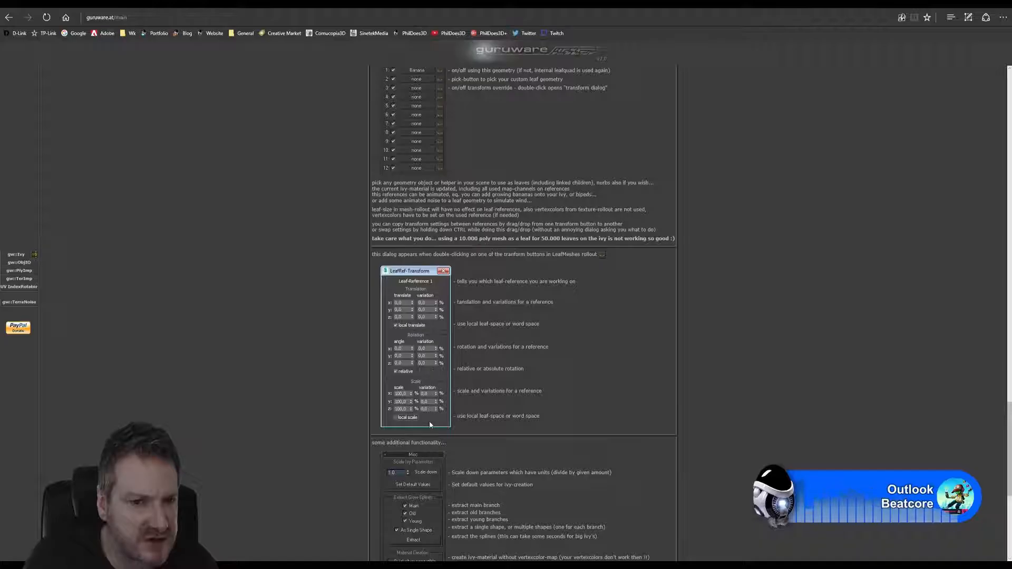
scroll(429, 424, down, 5)
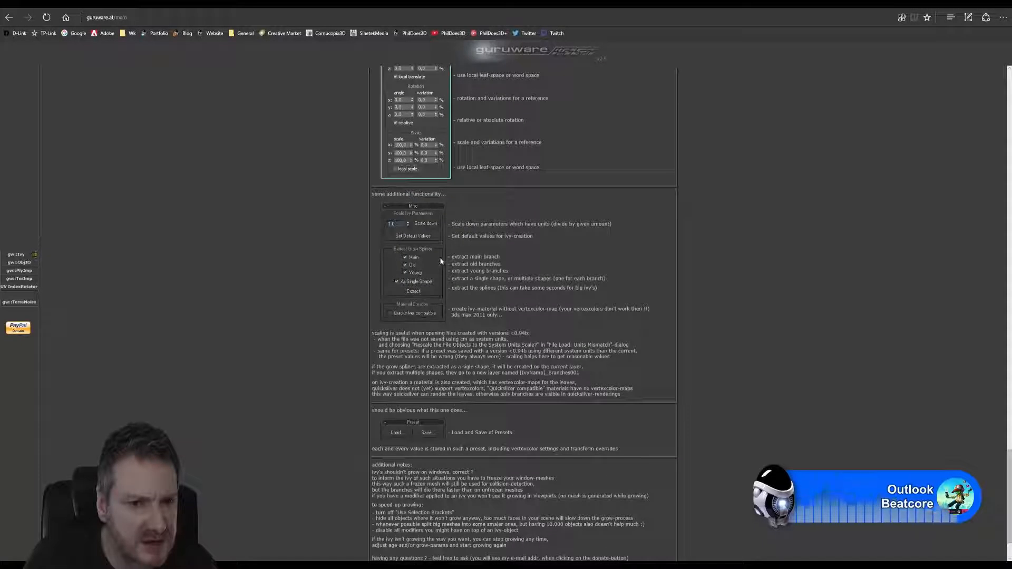
scroll(441, 262, down, 1)
scroll(460, 298, up, 4)
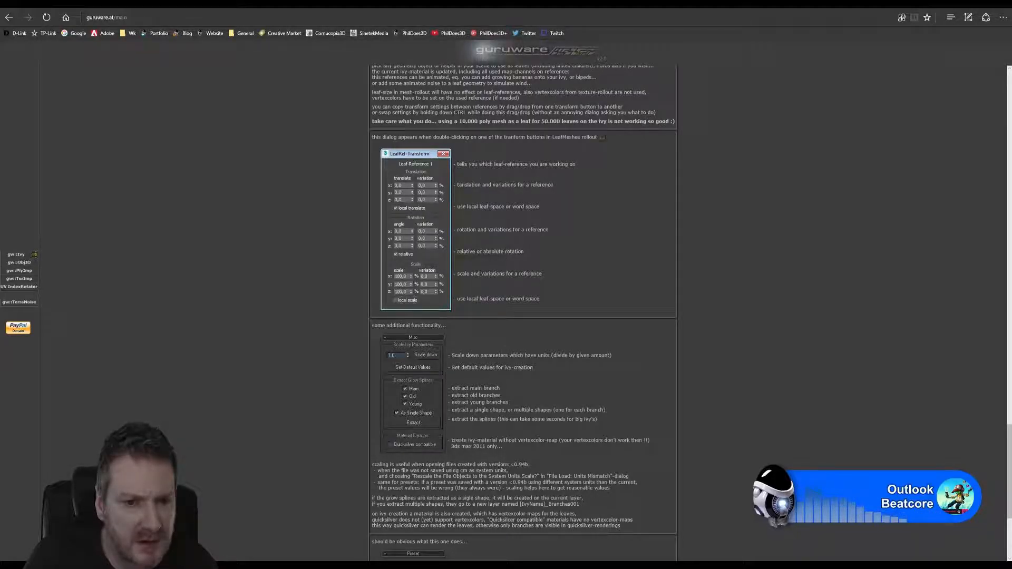
scroll(443, 449, up, 4)
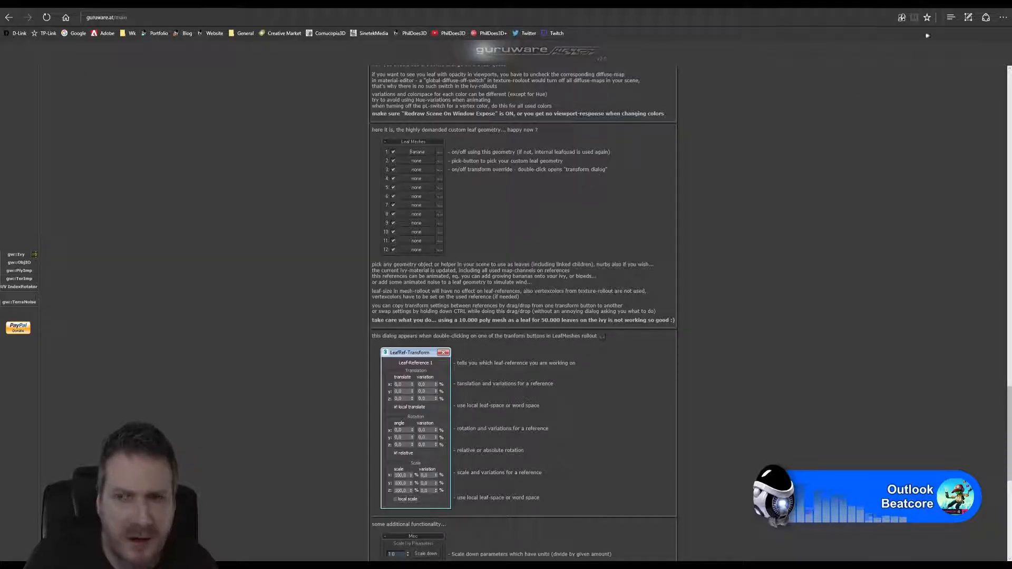
click(951, 4)
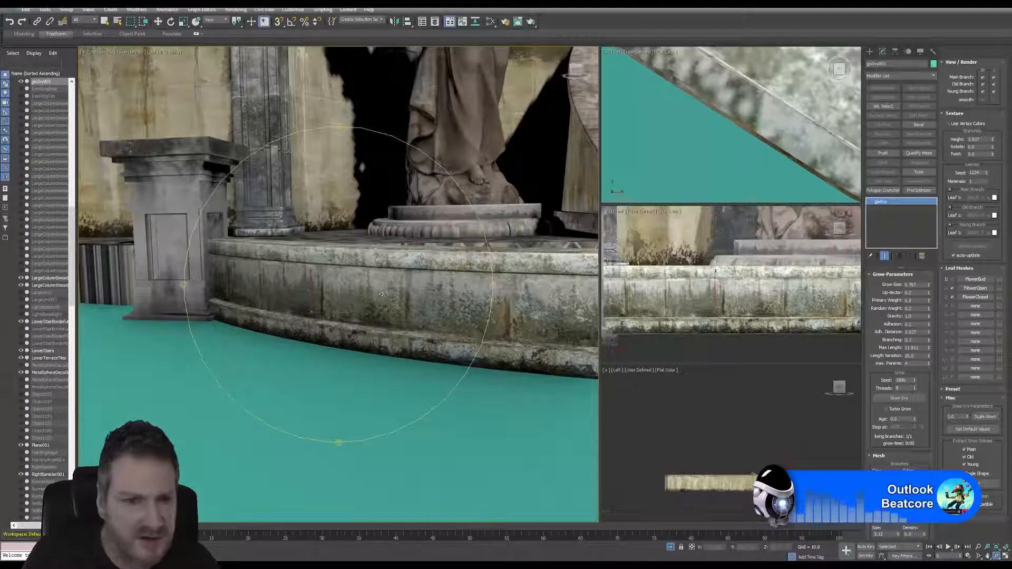
Step: Raise the ivy's origin to the upper part of the curved stone border
click(157, 21)
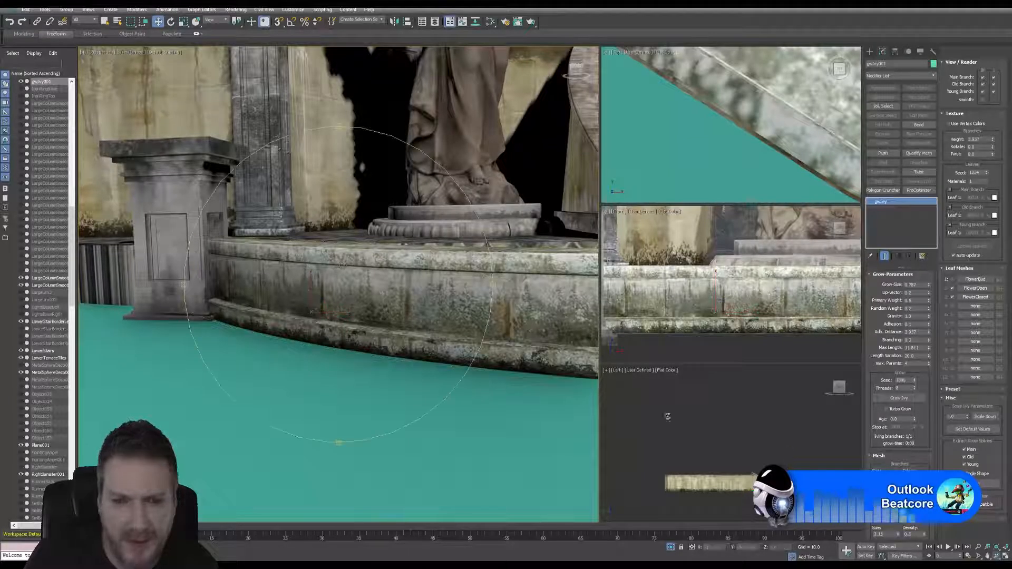
alt+middle_drag(347, 313, 295, 305)
drag(297, 306, 296, 294)
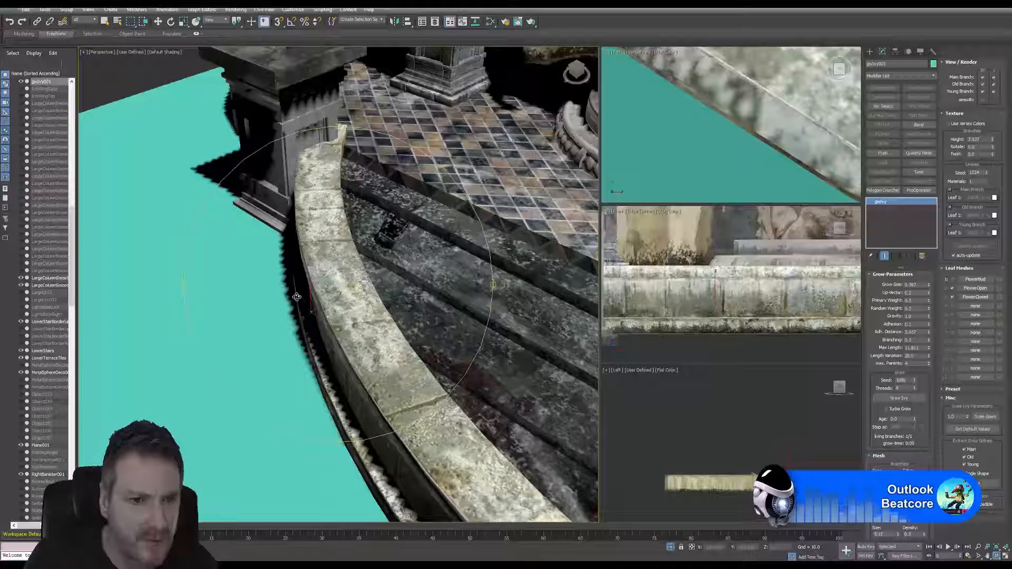
click(158, 22)
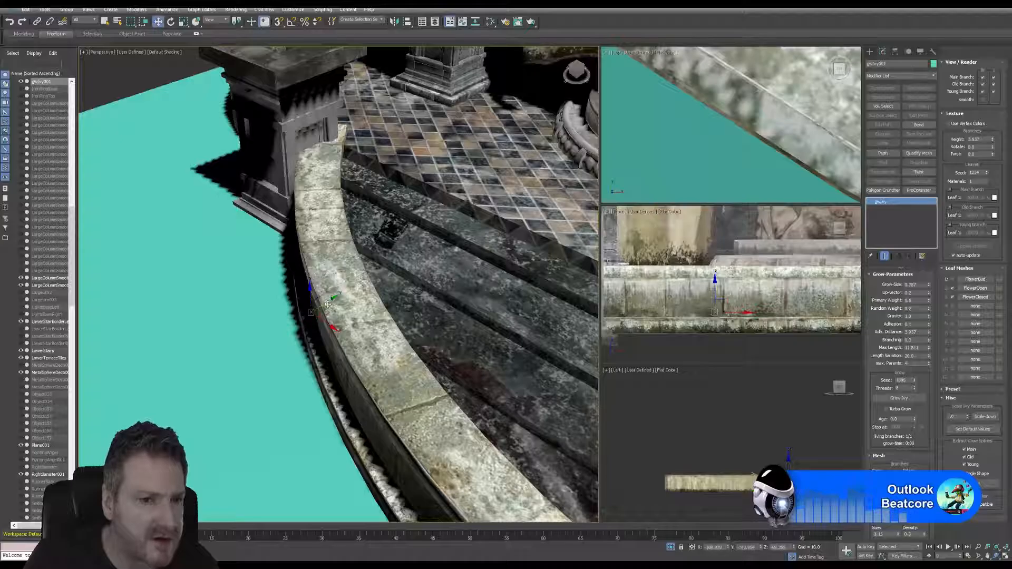
drag(312, 308, 309, 265)
Step: Shift the ivy's origin sideways against the stair-side face of the curved border, just below its top edge
key(ctrl+r)
scroll(310, 265, up, 2)
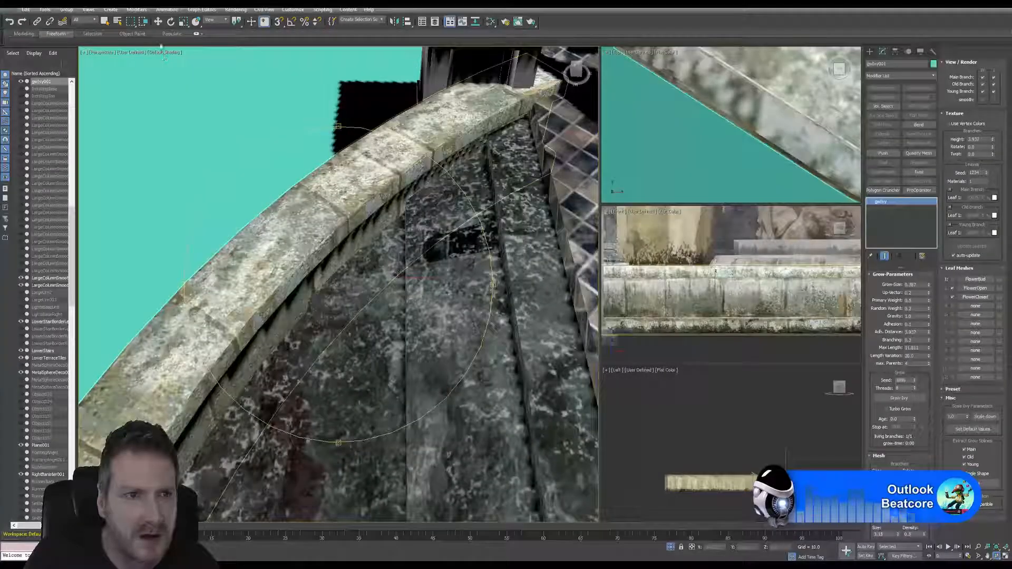
click(158, 22)
drag(408, 270, 387, 274)
scroll(387, 244, up, 3)
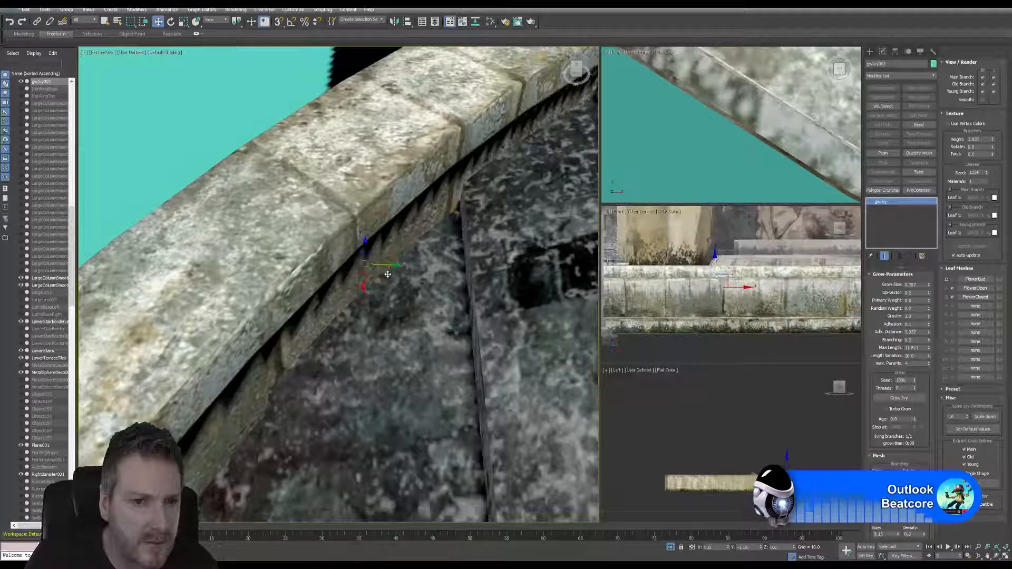
click(996, 556)
drag(393, 369, 437, 224)
key(w)
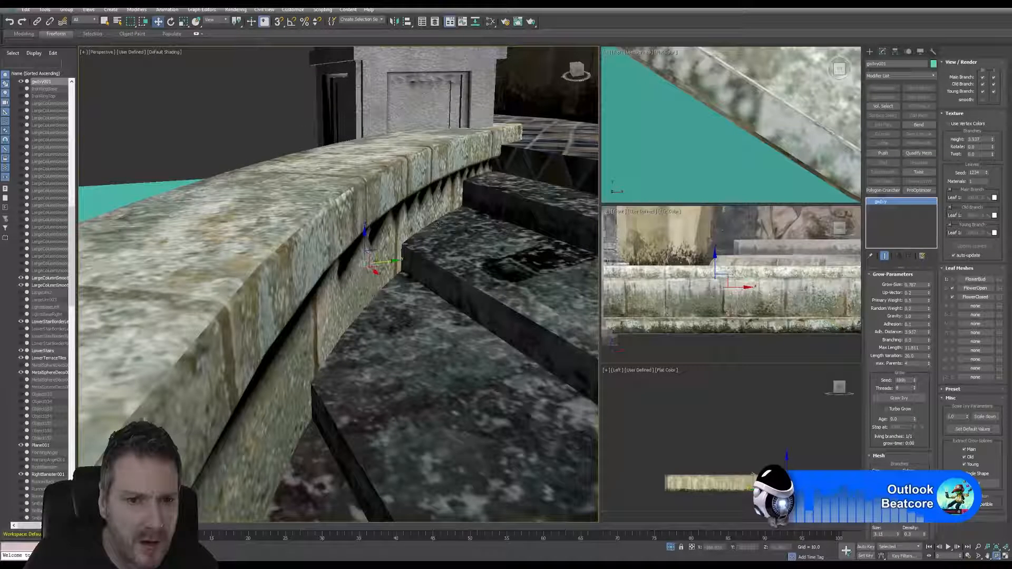
drag(390, 261, 381, 262)
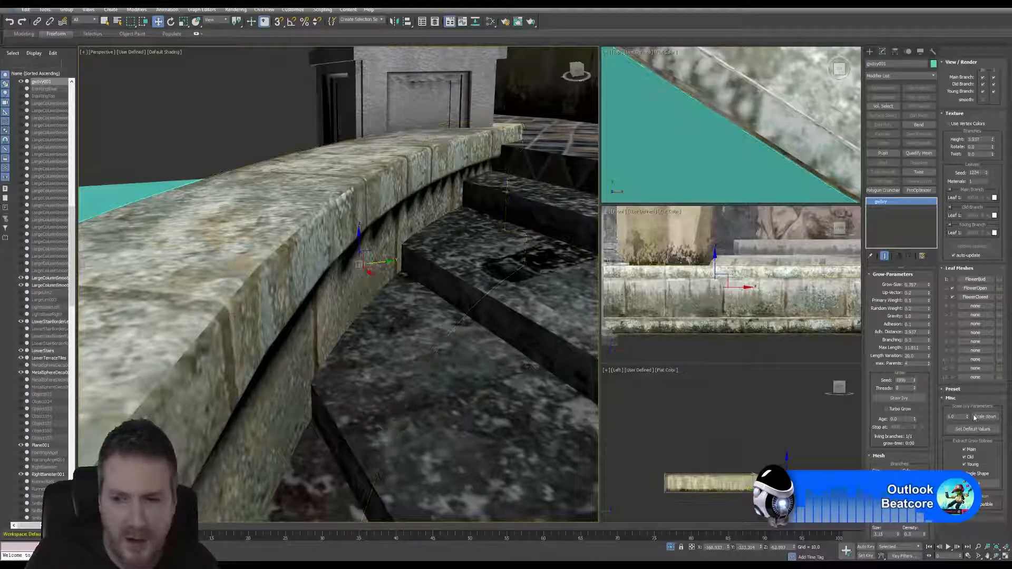
Step: Grow the ivy from its origin on the border's stair-side face and inspect the branch from a closer angle
alt+middle_drag(448, 295, 469, 319)
scroll(393, 354, down, 3)
middle_drag(393, 354, 366, 361)
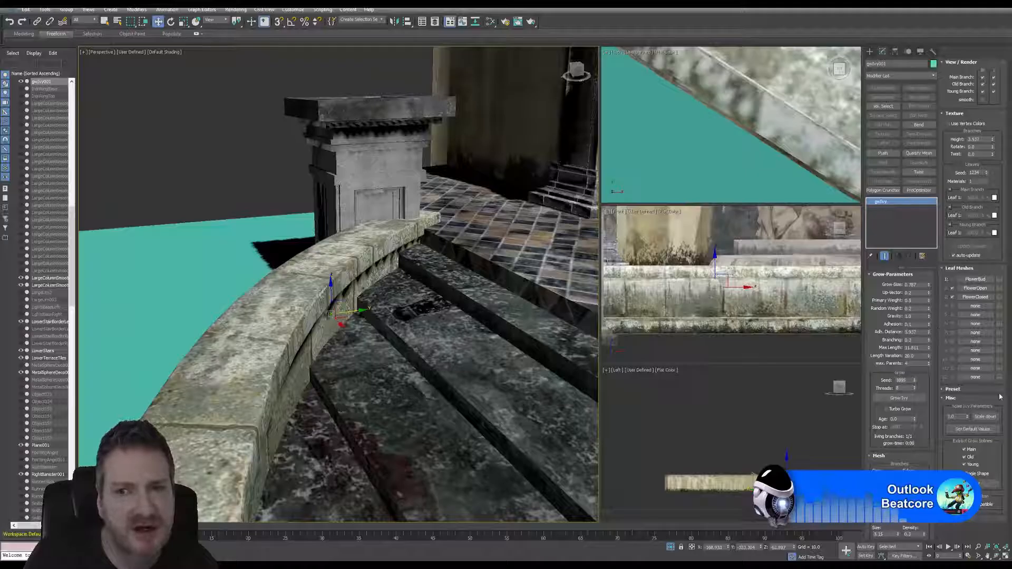
click(900, 408)
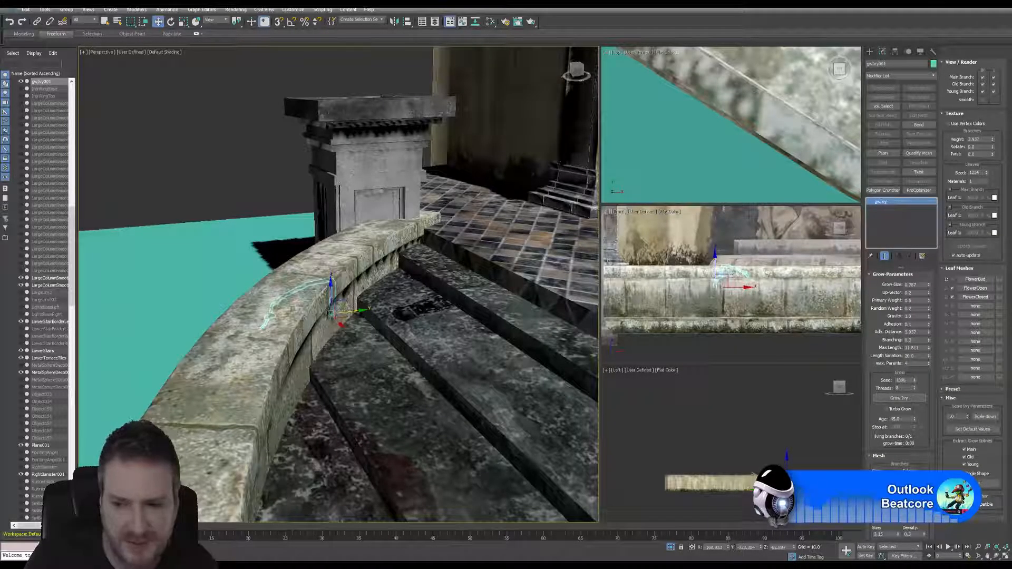
alt+middle_drag(316, 258, 332, 330)
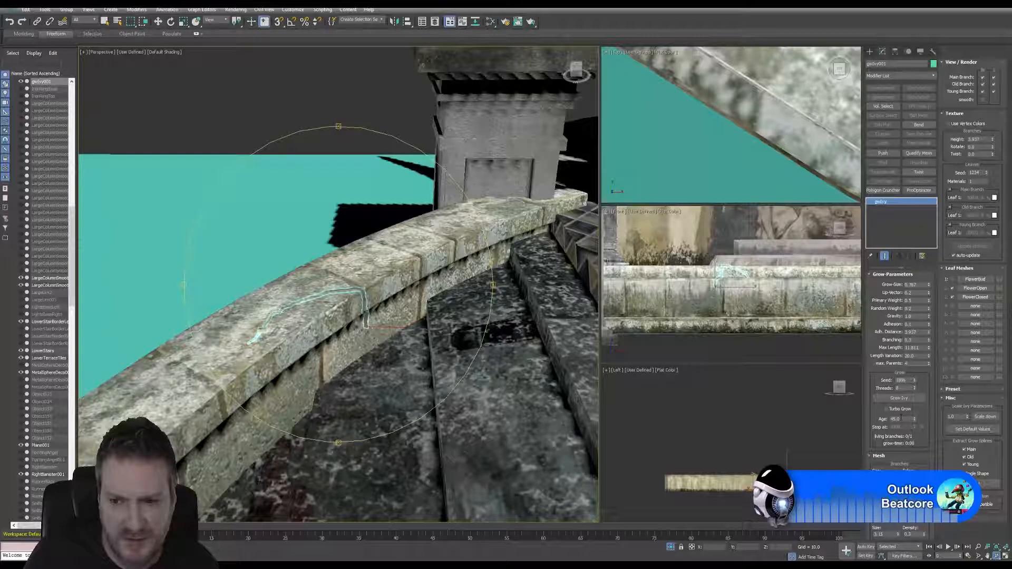
Step: Set the ivy's Age to 0 to remove the grown branch
drag(900, 418, 883, 425)
text(0)
key(Return)
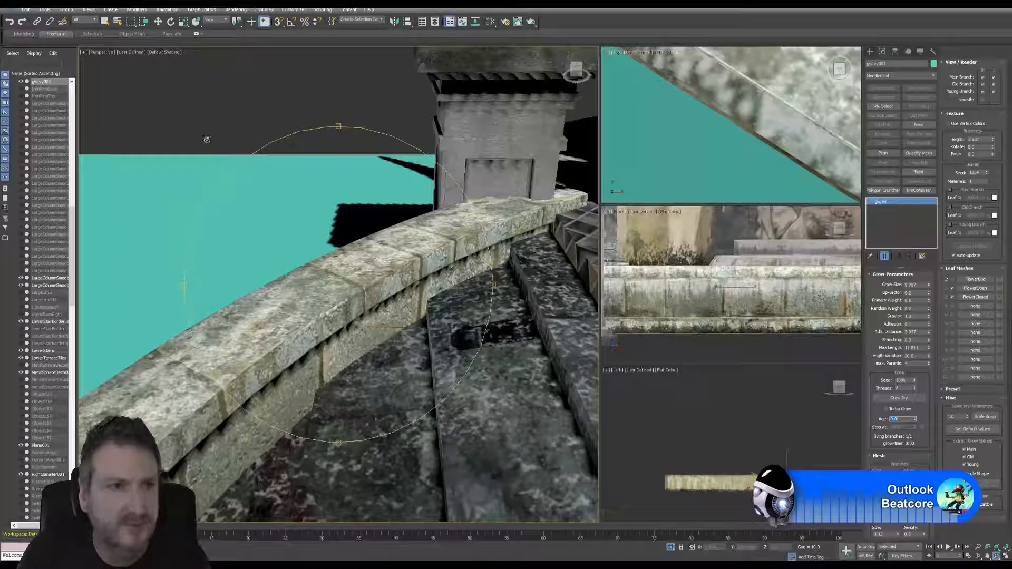
Step: Apply Reset XForm to the curved stone border LowerStairBorderLeft and return to its modifier stack
click(106, 21)
click(360, 278)
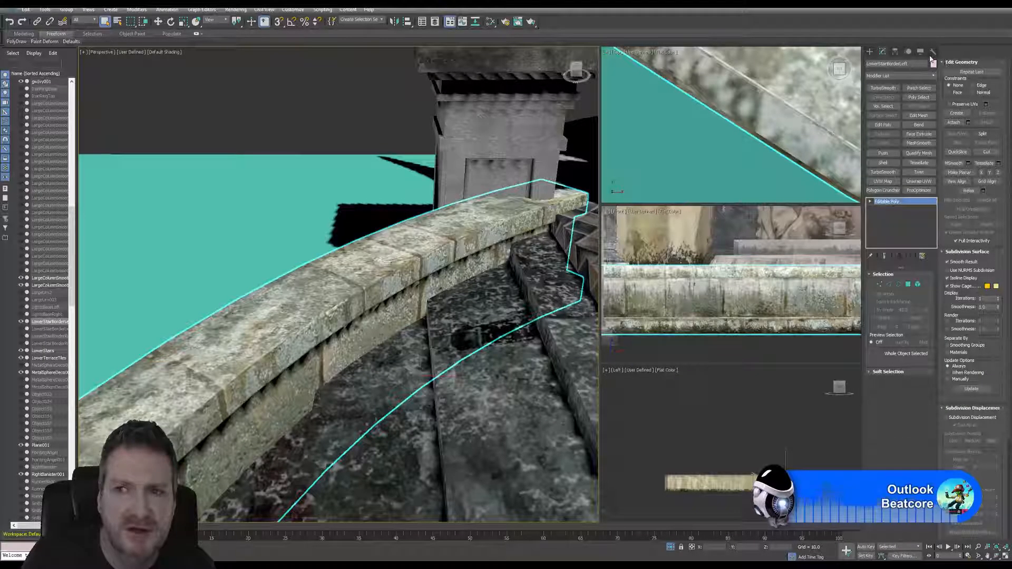
click(932, 52)
click(903, 152)
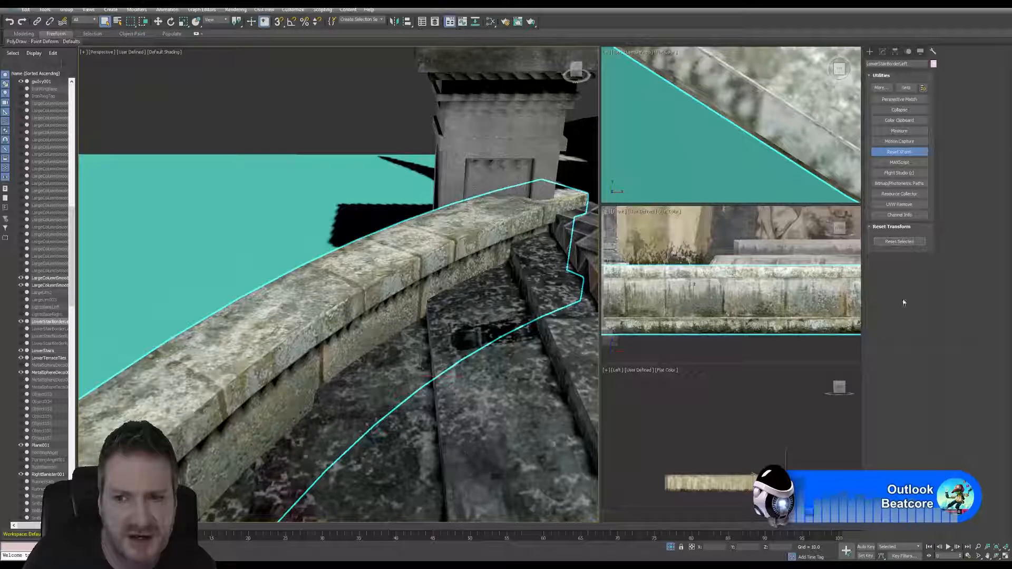
click(899, 241)
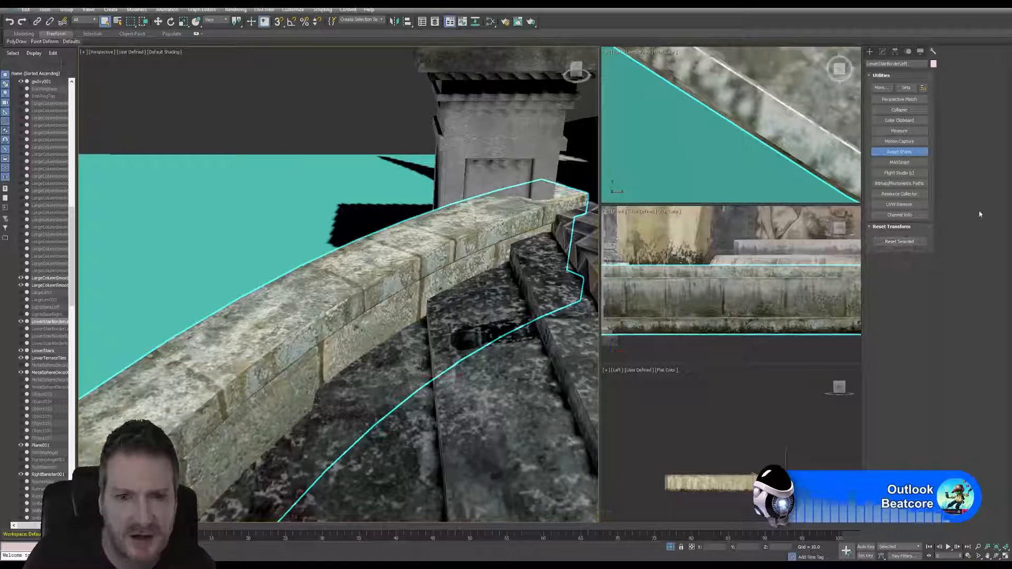
click(883, 52)
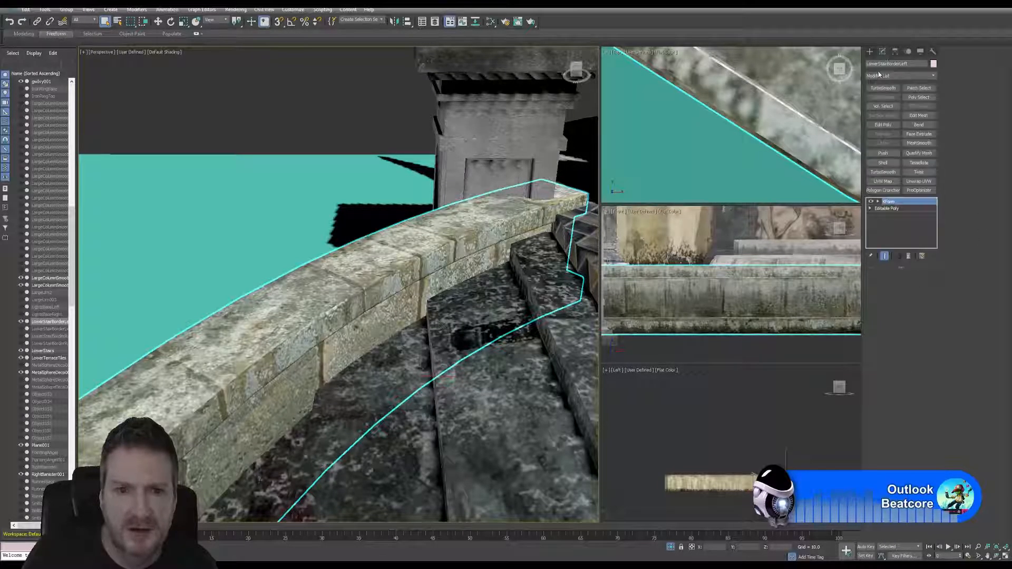
Step: Select the ivy, nudge its origin slightly closer to the border's stair-side face, and grow it again
click(365, 328)
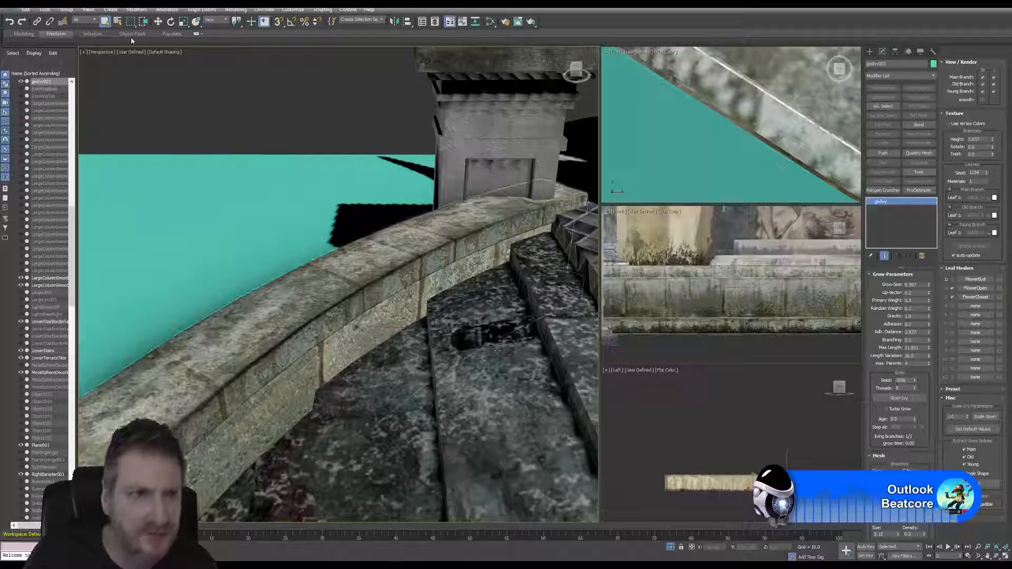
key(w)
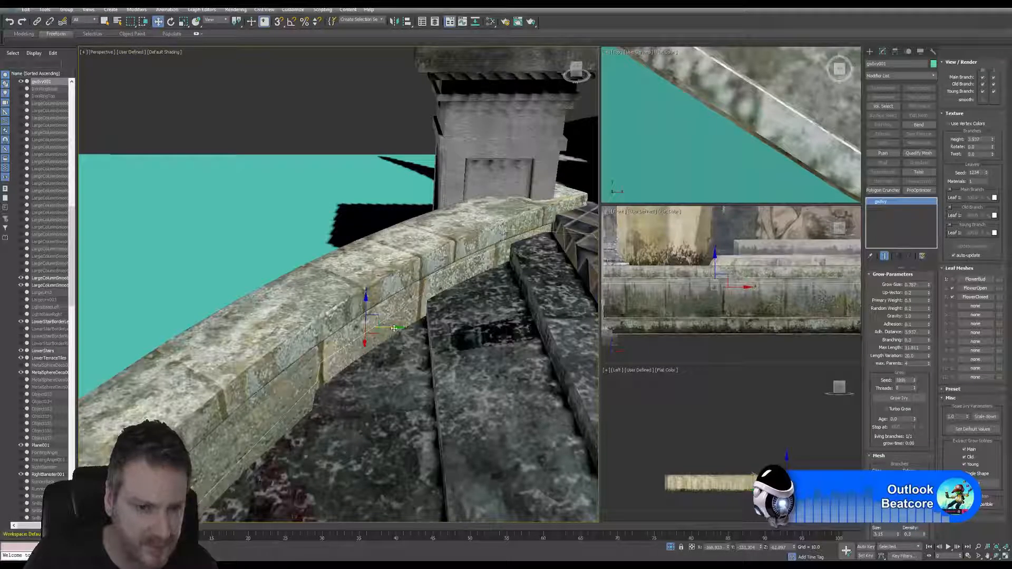
drag(396, 328, 393, 329)
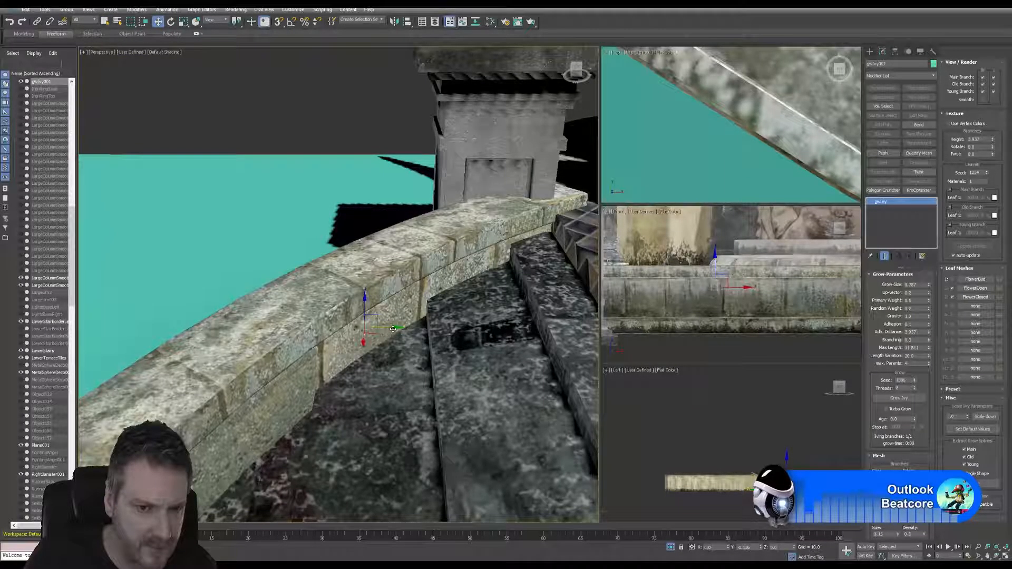
click(899, 398)
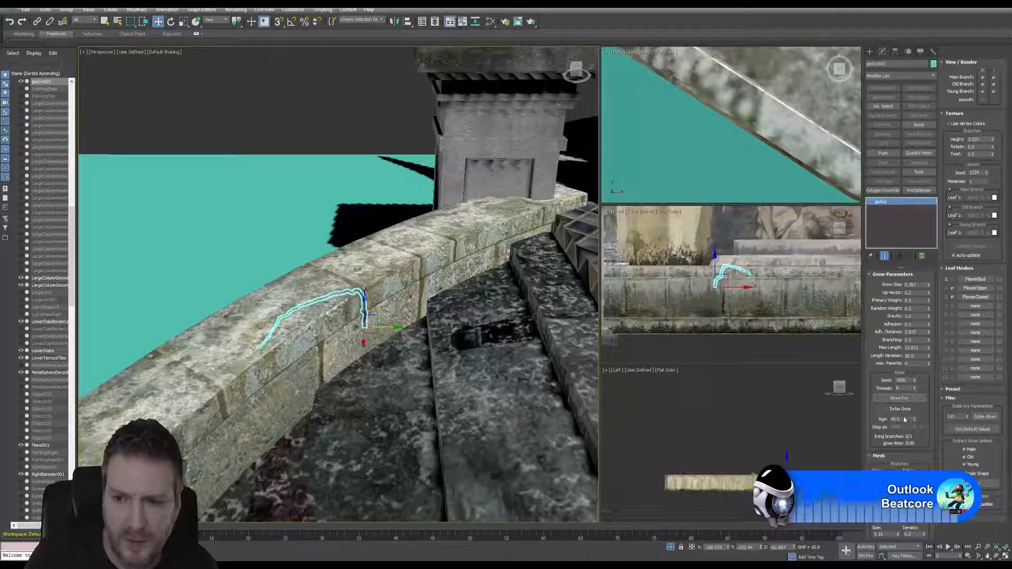
Step: Set the ivy's Age to 0 and move its origin down to the foot of the border's stair-side wall
text(0)
key(Return)
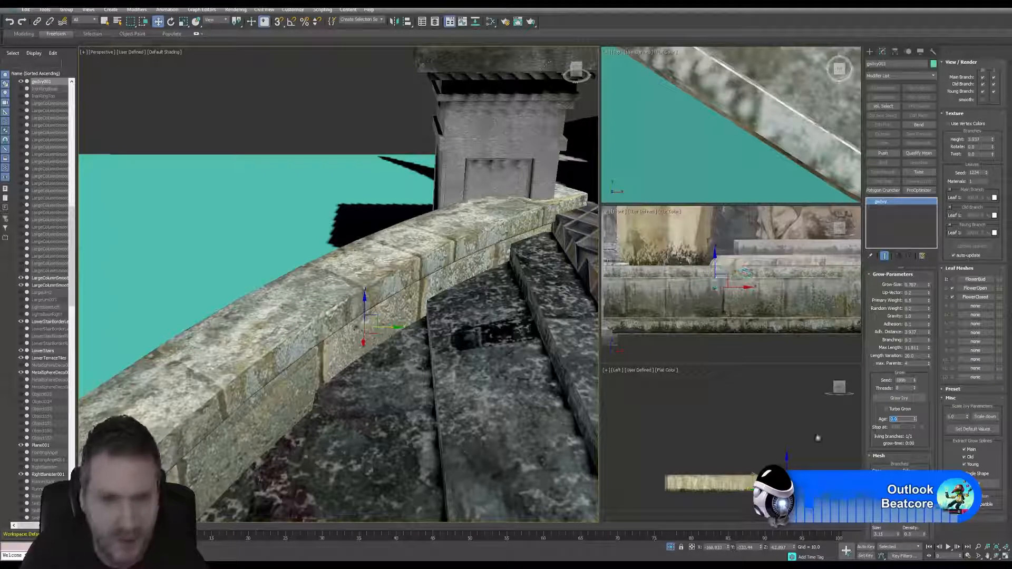
alt+middle_drag(337, 284, 369, 285)
scroll(402, 333, up, 5)
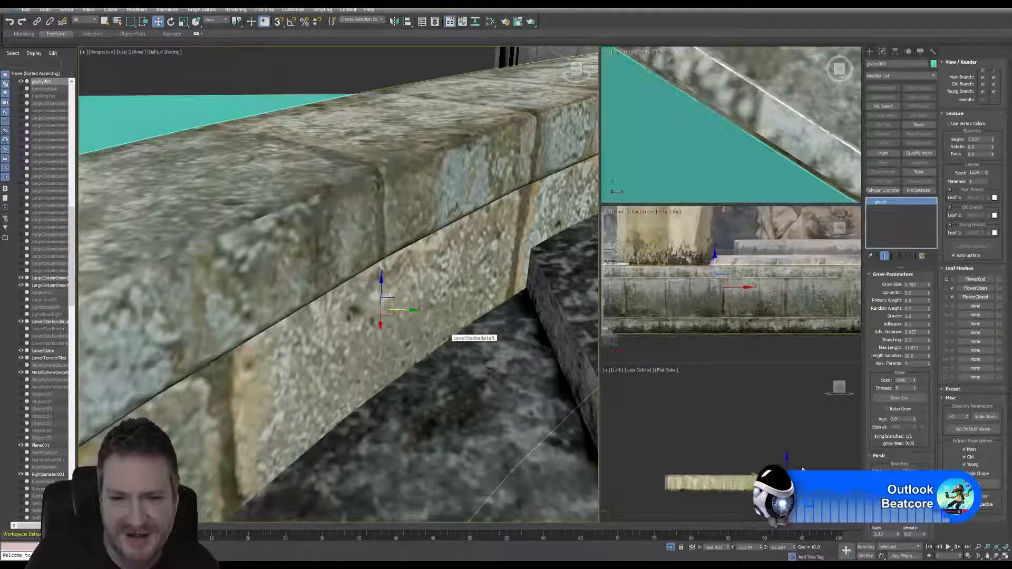
click(995, 556)
drag(393, 287, 426, 258)
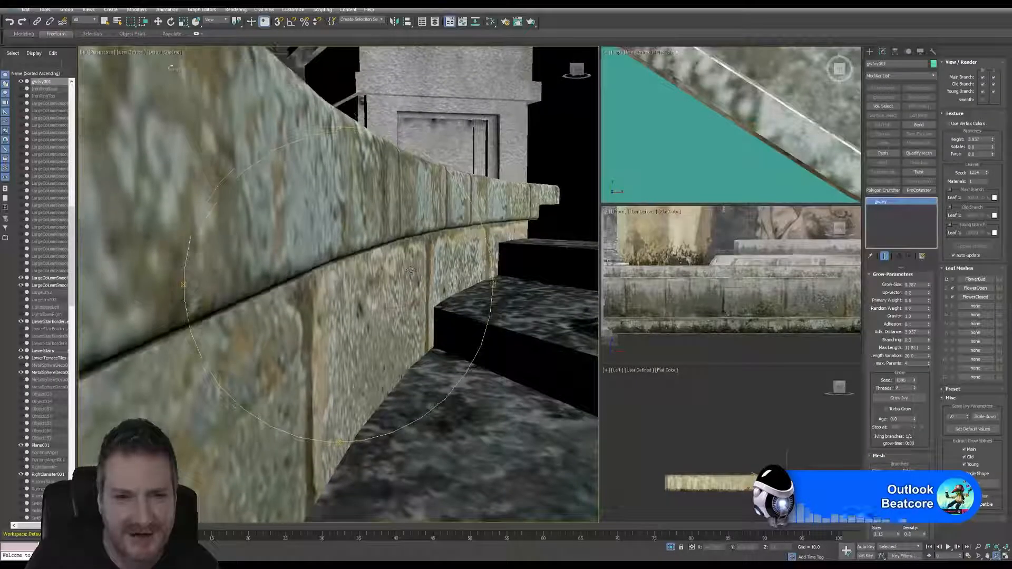
key(w)
drag(381, 287, 395, 396)
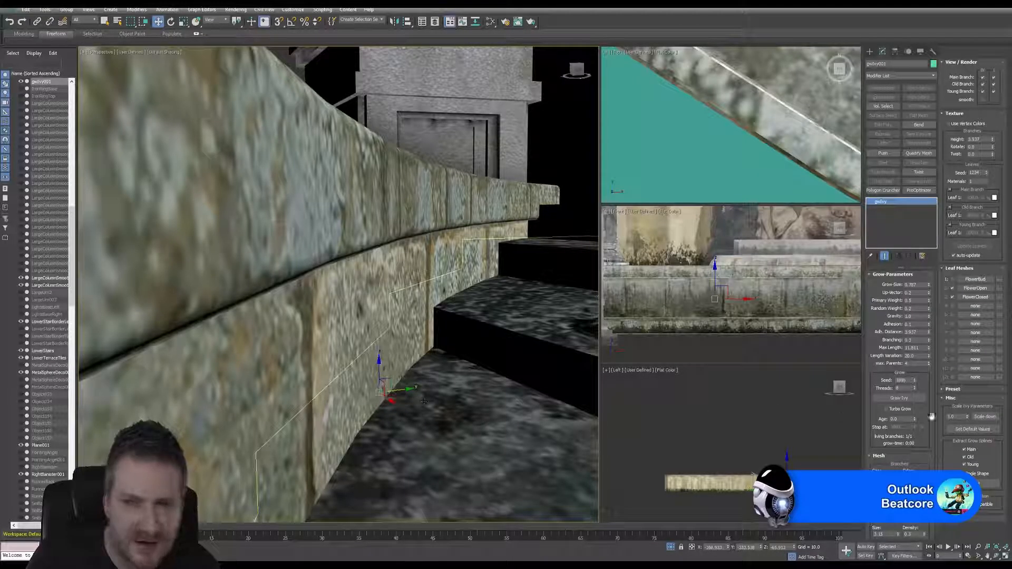
Step: Grow the ivy from the foot of the wall and inspect the resulting branch up close
click(901, 399)
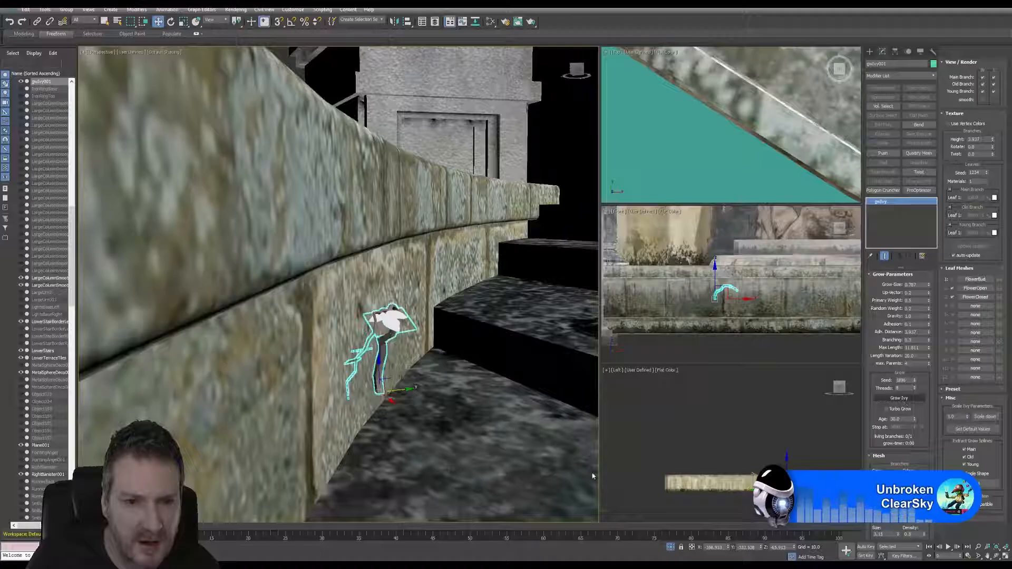
scroll(380, 347, up, 5)
mouse_move(379, 348)
alt+middle_down()
mouse_move(342, 348)
mouse_move(400, 345)
mouse_move(370, 354)
alt+middle_up()
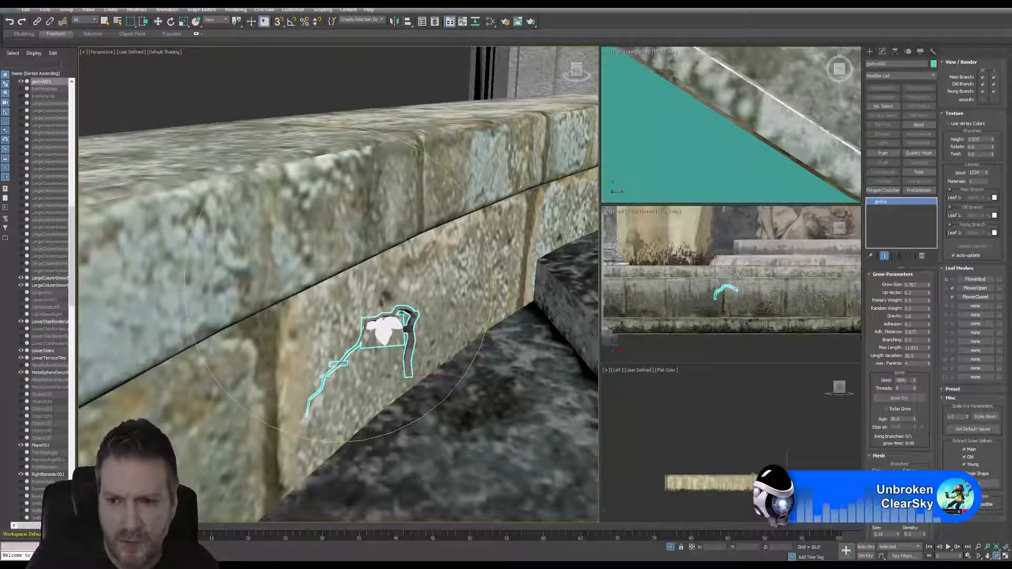
Step: Set the ivy's grow Seed to 1234 and its Age to 0
double_click(902, 380)
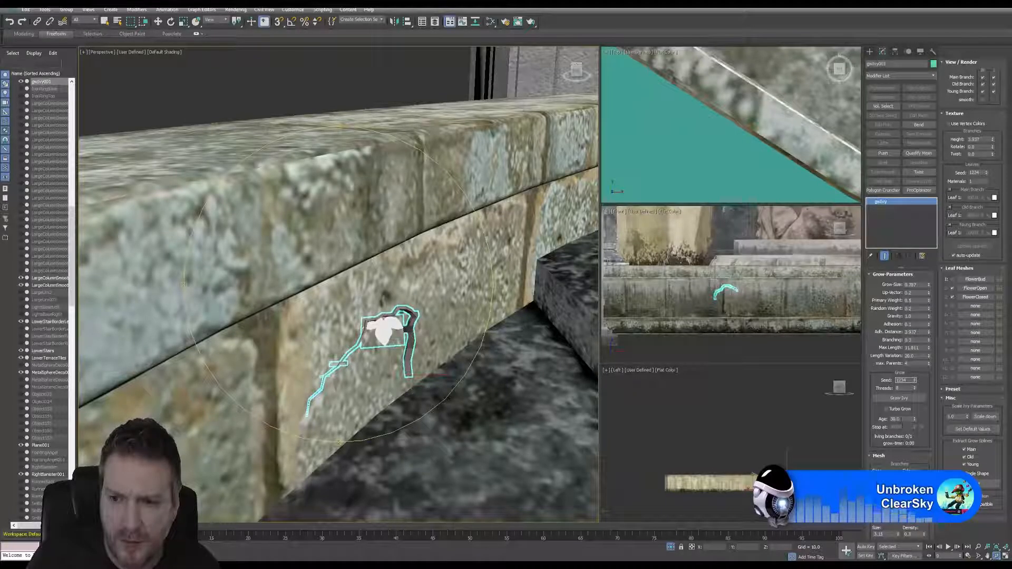
double_click(896, 419)
text(0)
key(Return)
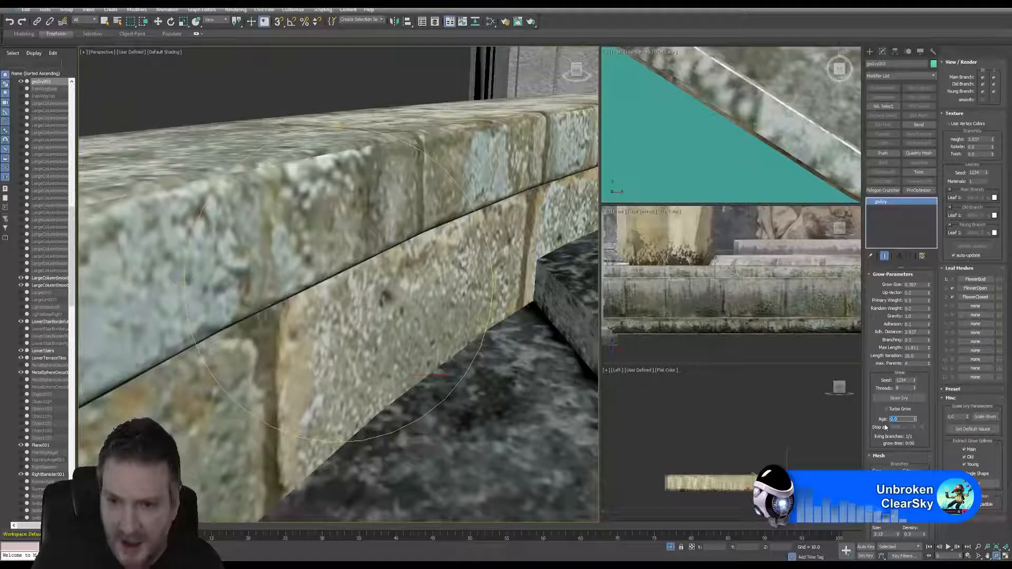
Step: Grow the ivy, pause the growth and inspect how the branches spread along the curved border
click(899, 397)
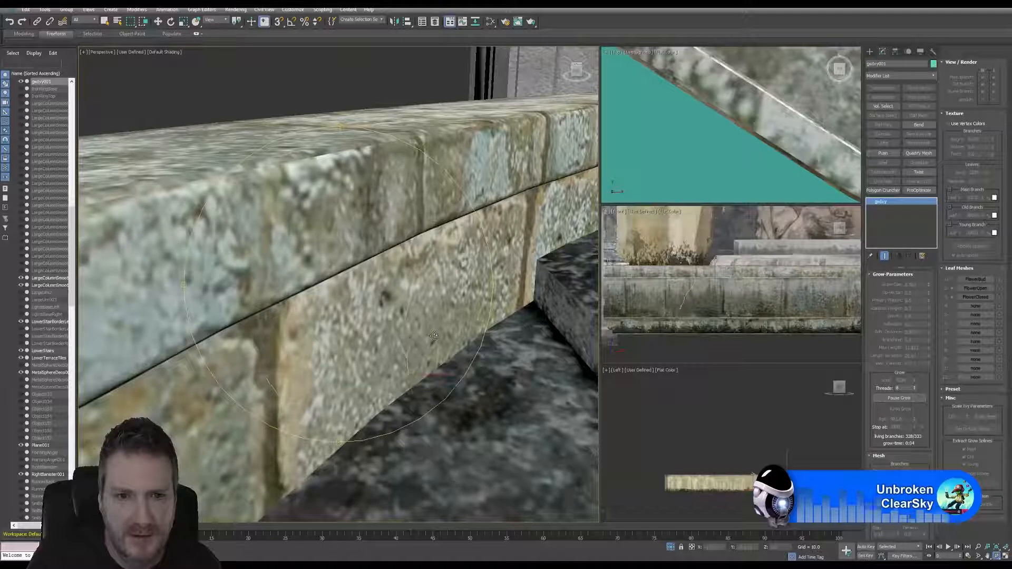
click(892, 399)
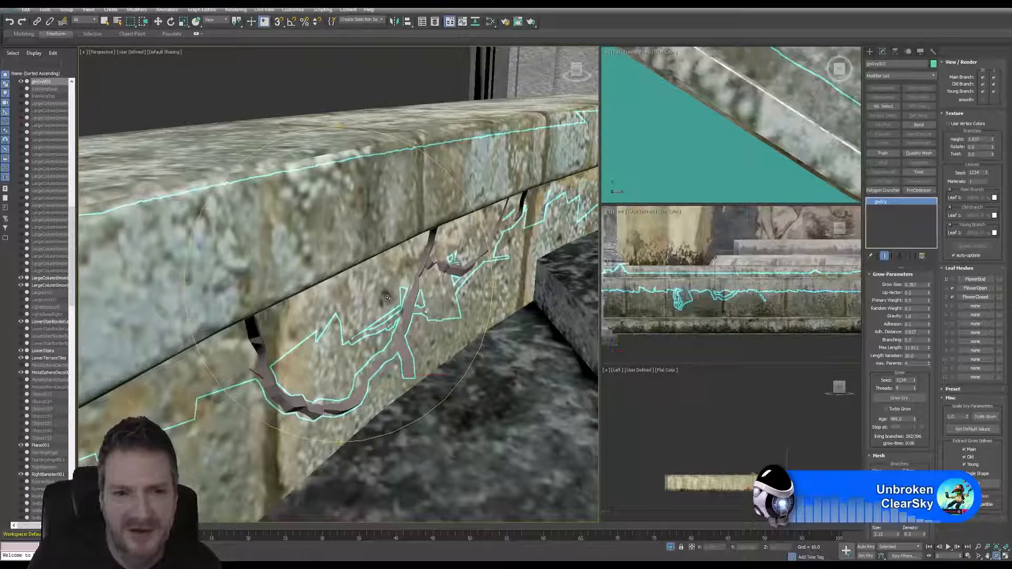
alt+middle_drag(387, 299, 429, 283)
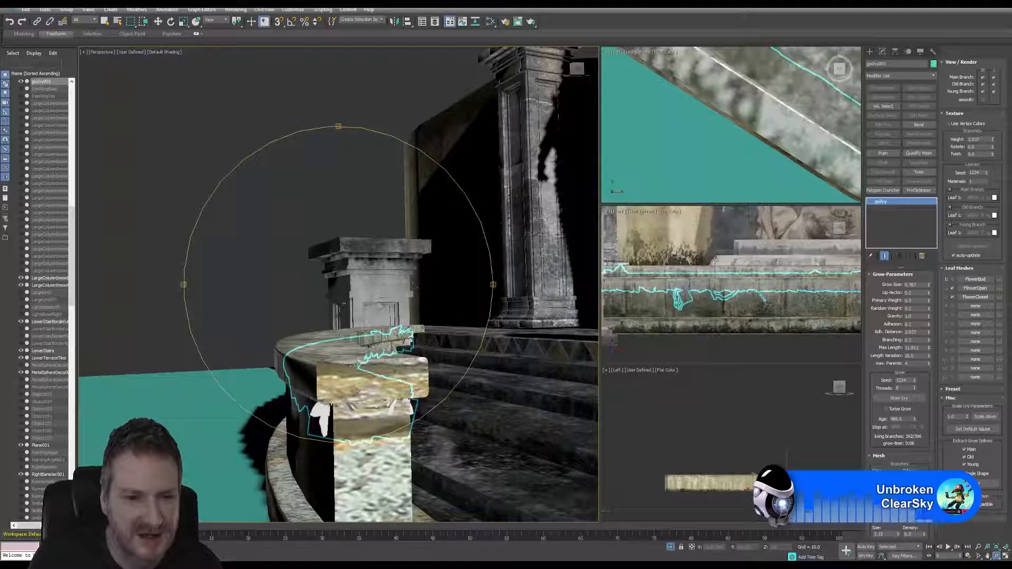
scroll(354, 390, up, 10)
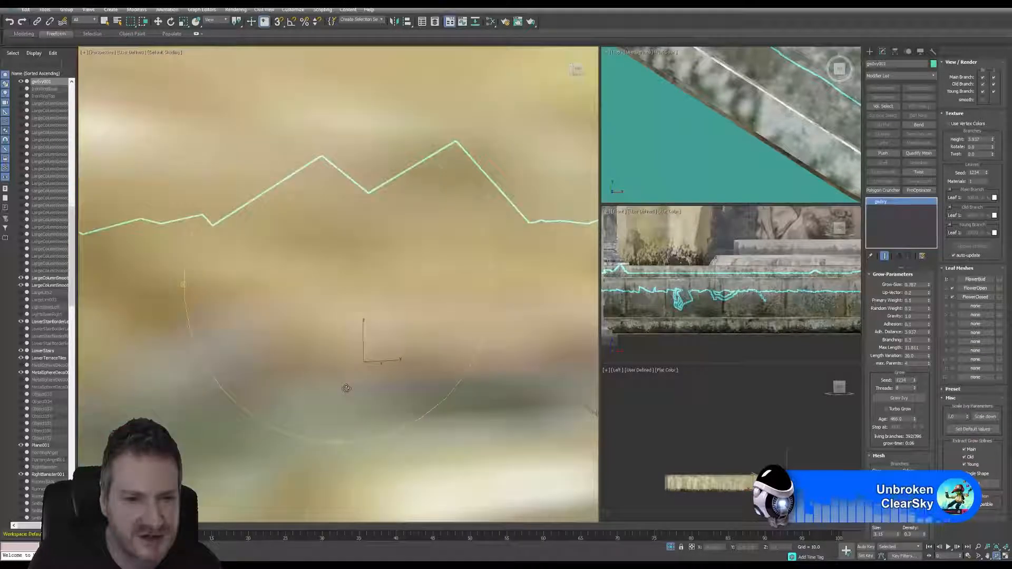
scroll(346, 387, down, 6)
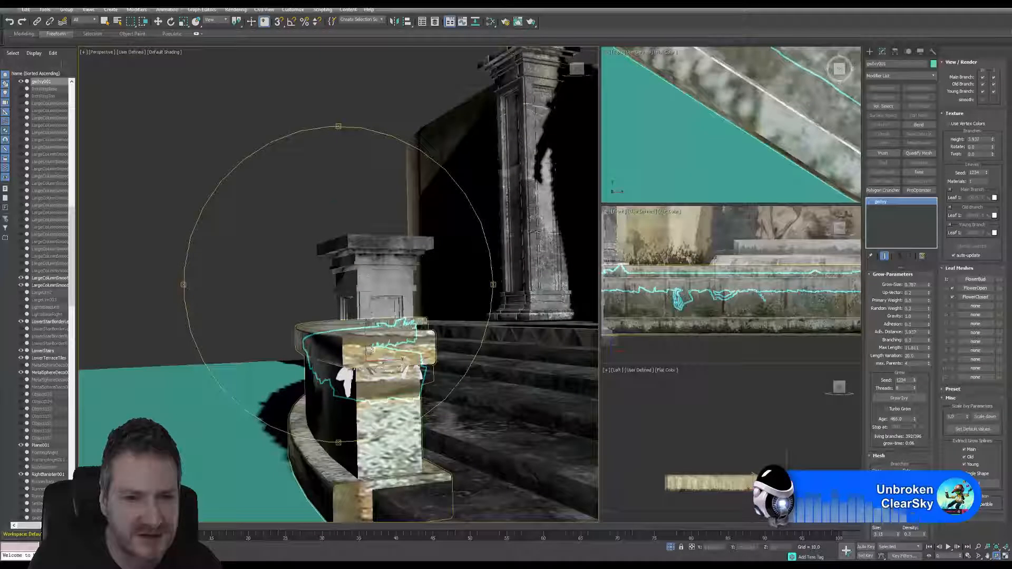
alt+middle_drag(371, 349, 382, 289)
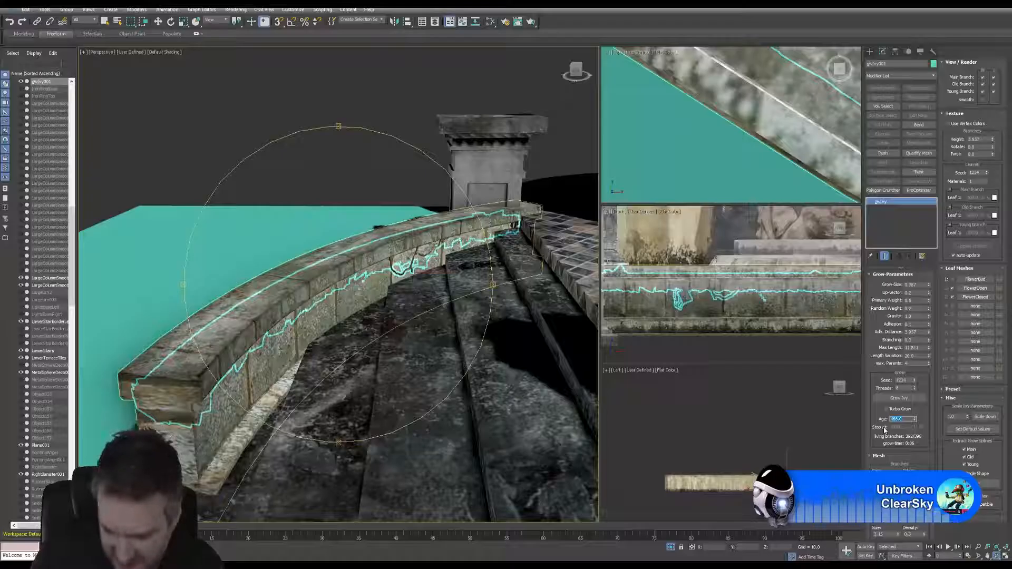
Step: Set the ivy's Age to 0 and move its origin higher beside the border's stair-side face
text(0)
key(Return)
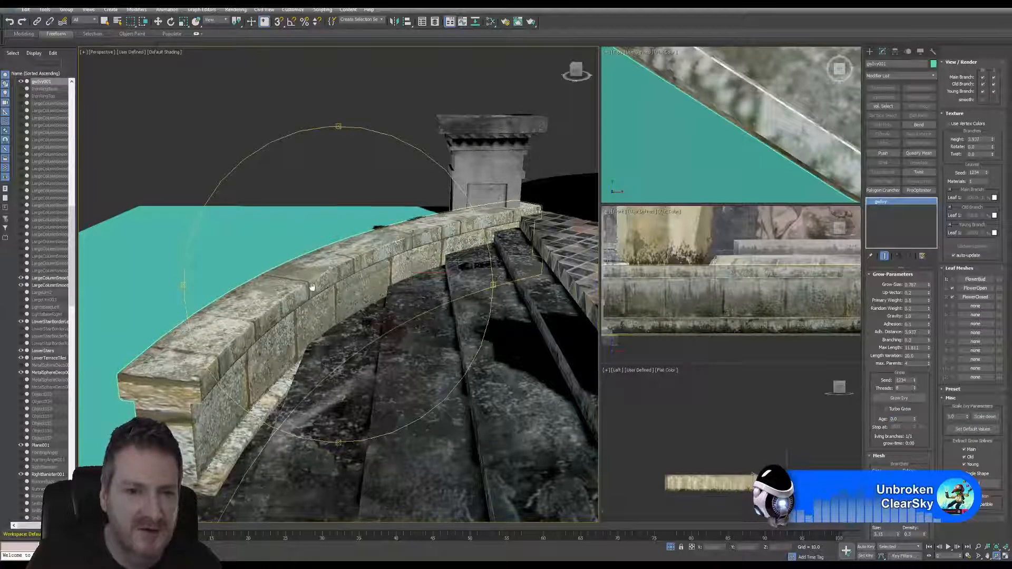
drag(312, 286, 335, 319)
scroll(326, 276, up, 3)
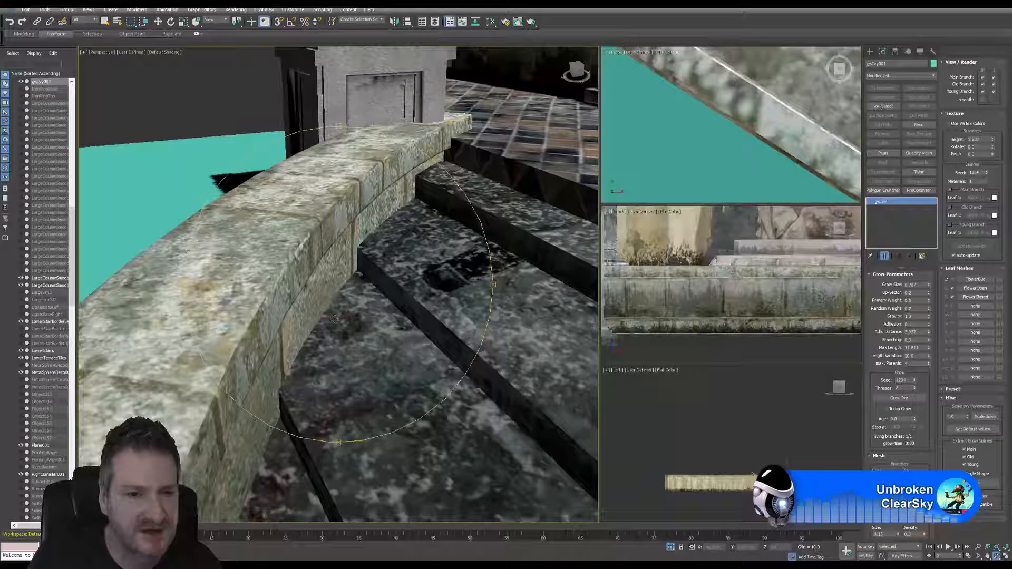
click(158, 21)
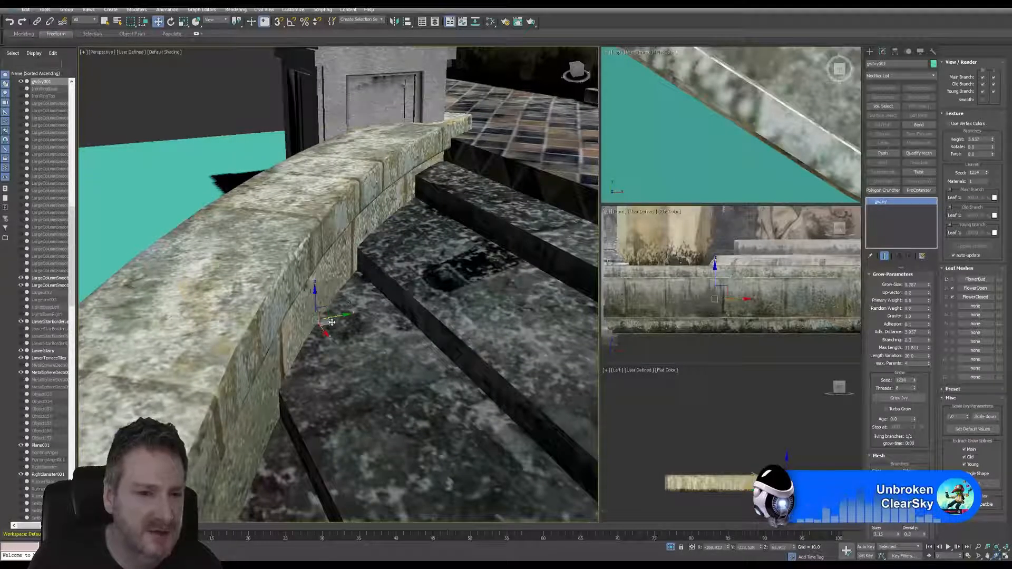
drag(332, 322, 330, 259)
Step: Grow the ivy from the raised origin, pause the growth and inspect its spread over the border and stairs
click(901, 397)
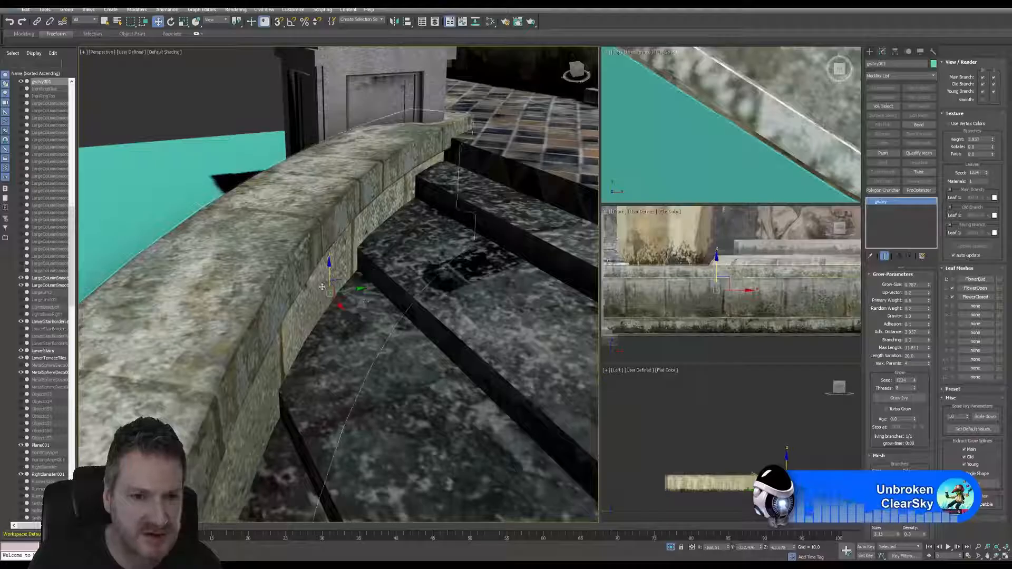
click(902, 398)
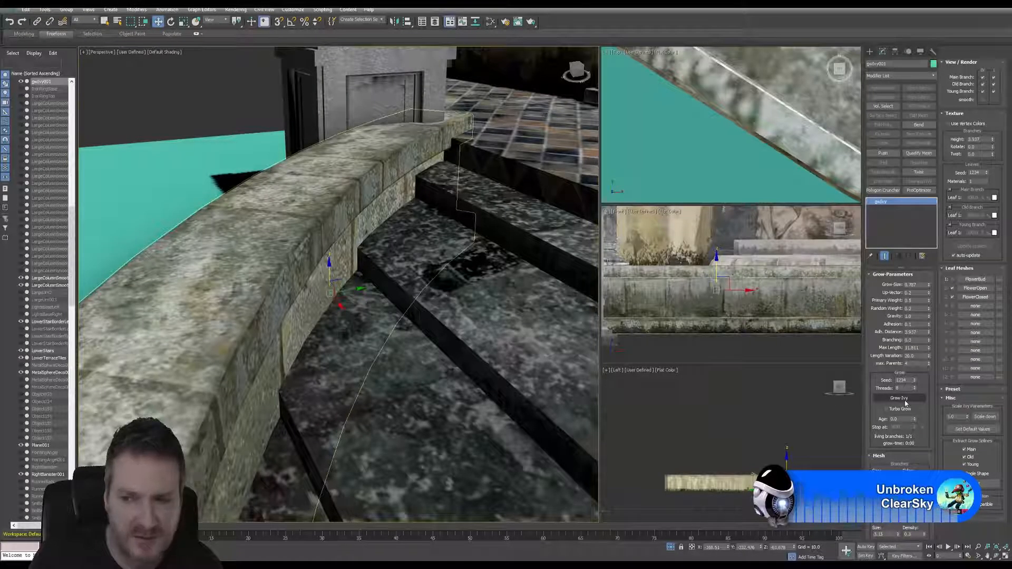
click(904, 400)
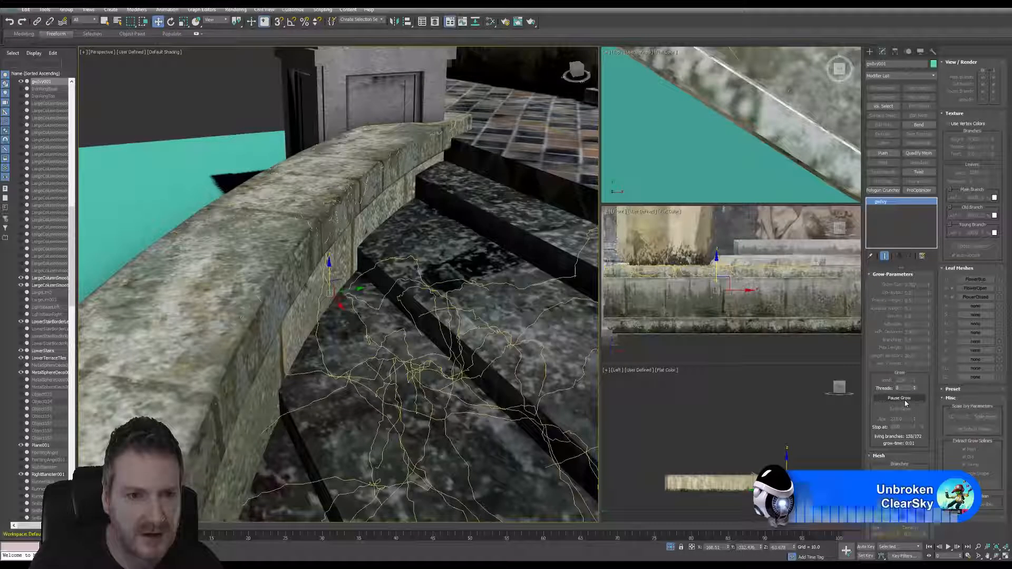
click(902, 400)
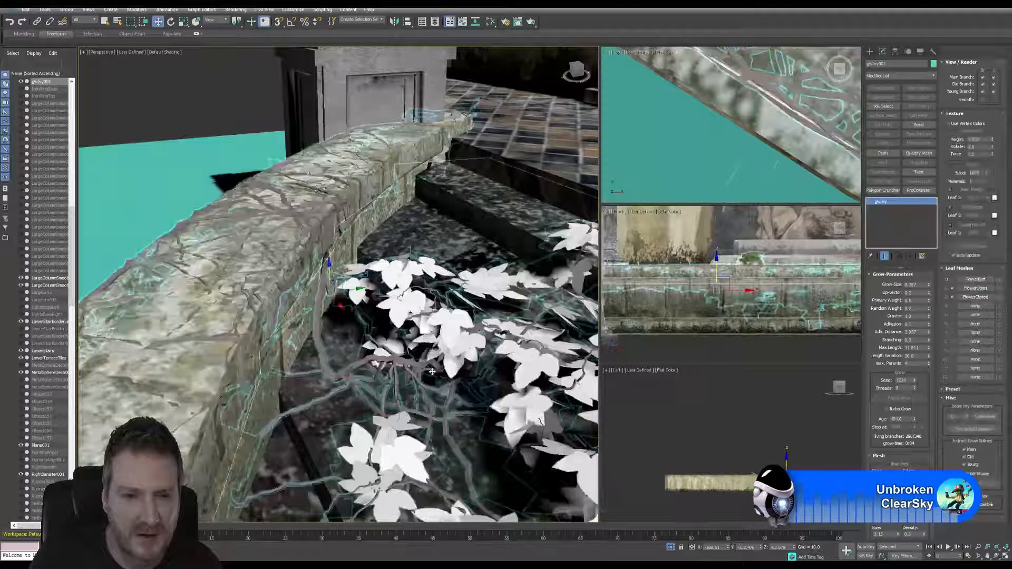
scroll(358, 310, down, 5)
alt+middle_drag(342, 311, 320, 268)
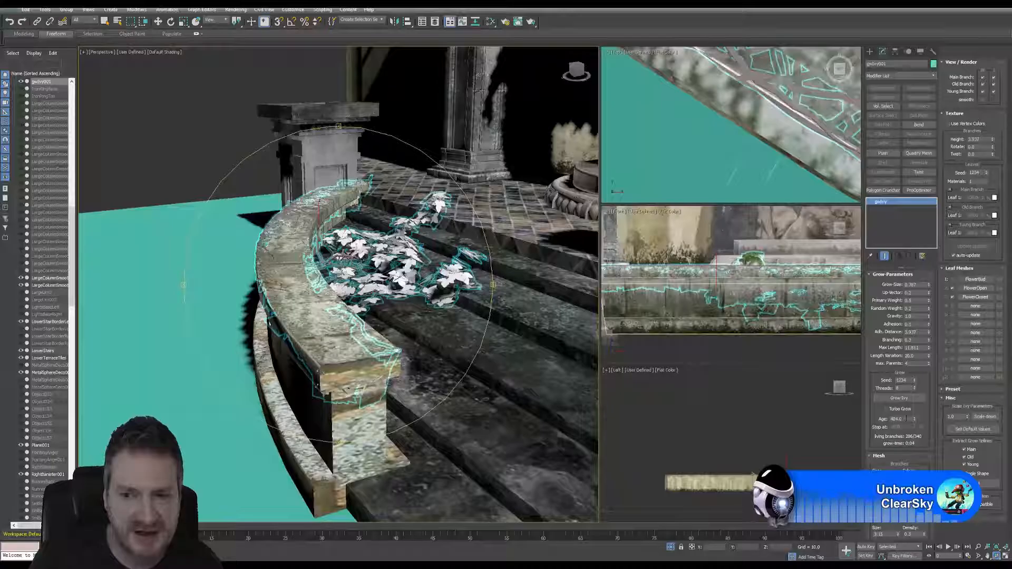
Step: Clear the ivy growth from the border and stairs by setting Age to 0
key(Return)
text(0)
key(Return)
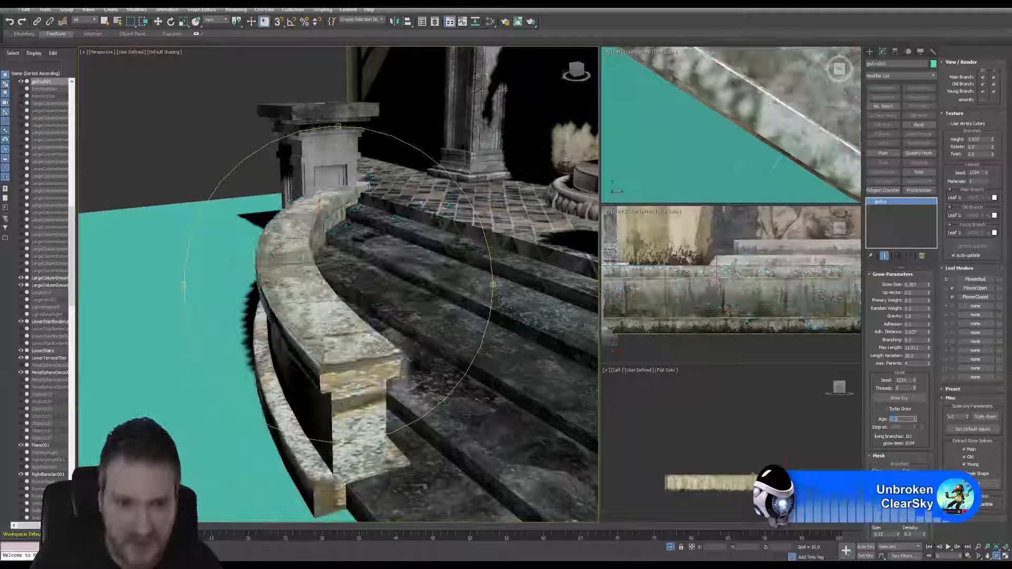
Step: Add an Edit Poly modifier to the curved border LowerStairBorderLeft and flip the normals of all its polygons
click(105, 21)
click(636, 298)
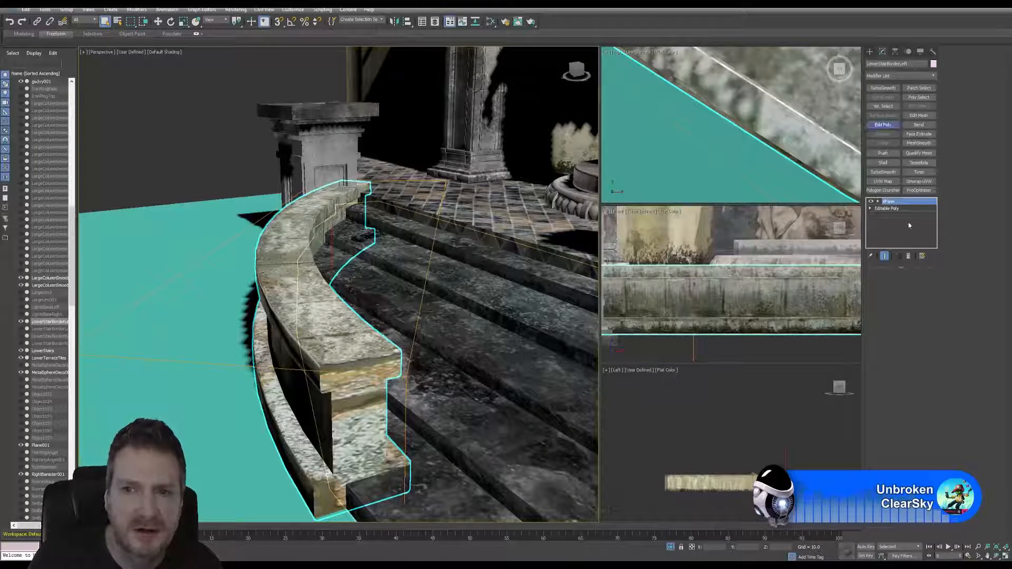
click(882, 124)
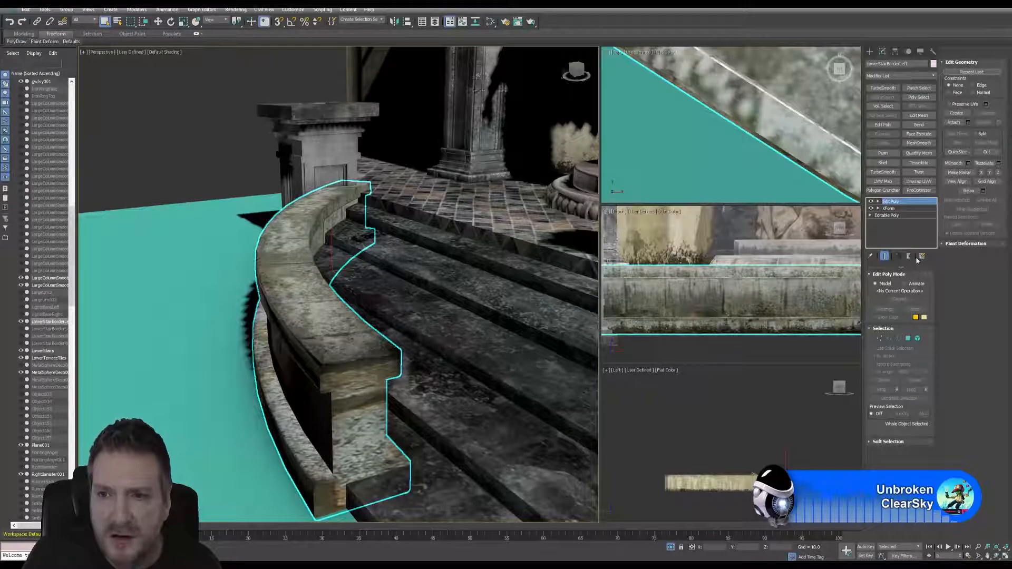
click(917, 339)
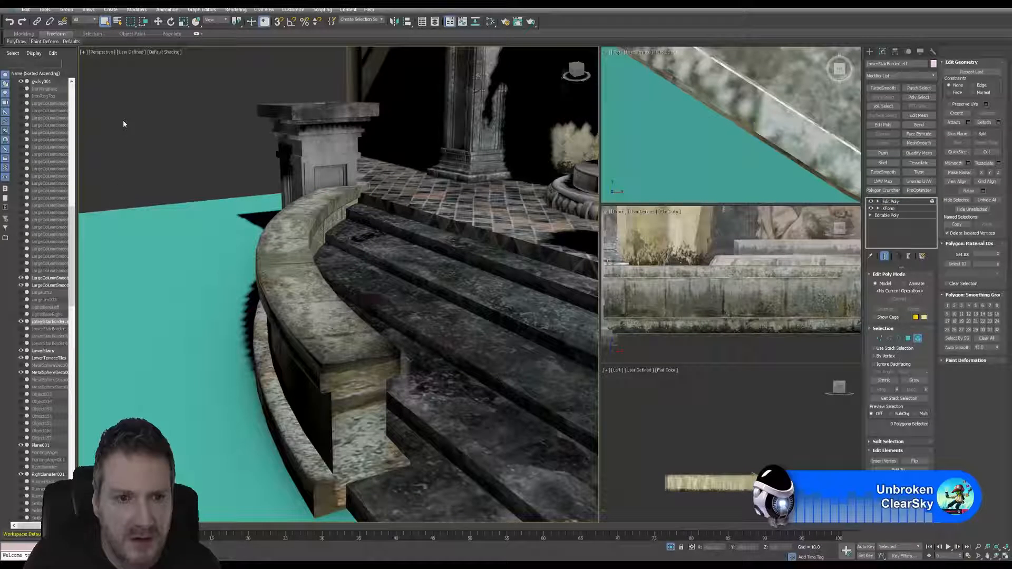
key(ctrl+a)
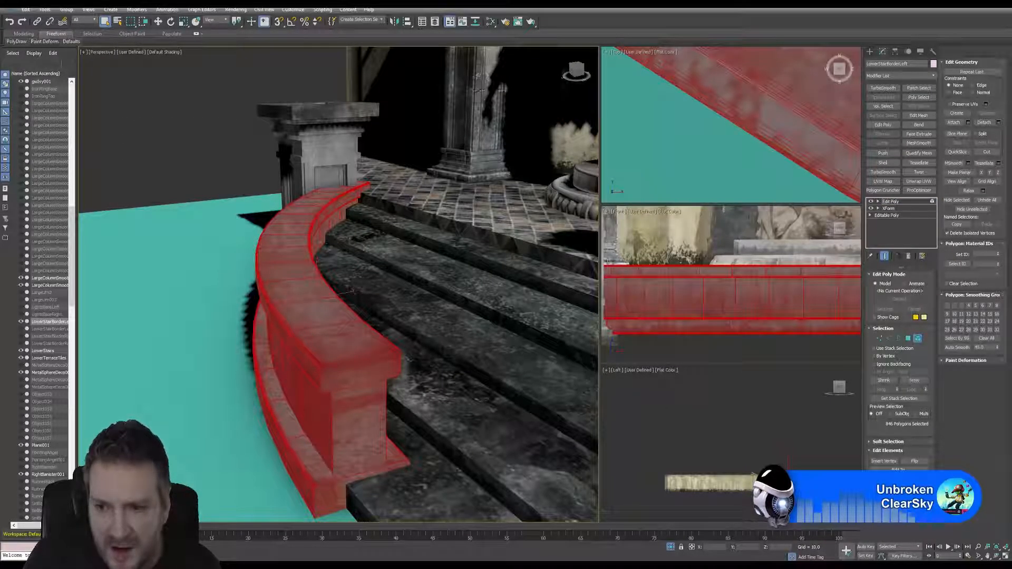
click(914, 461)
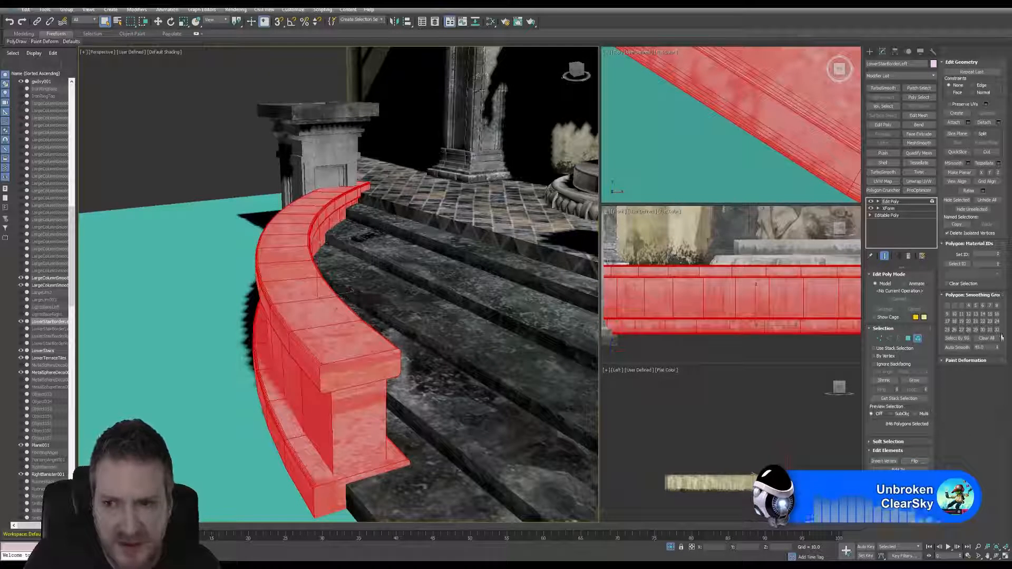
click(918, 339)
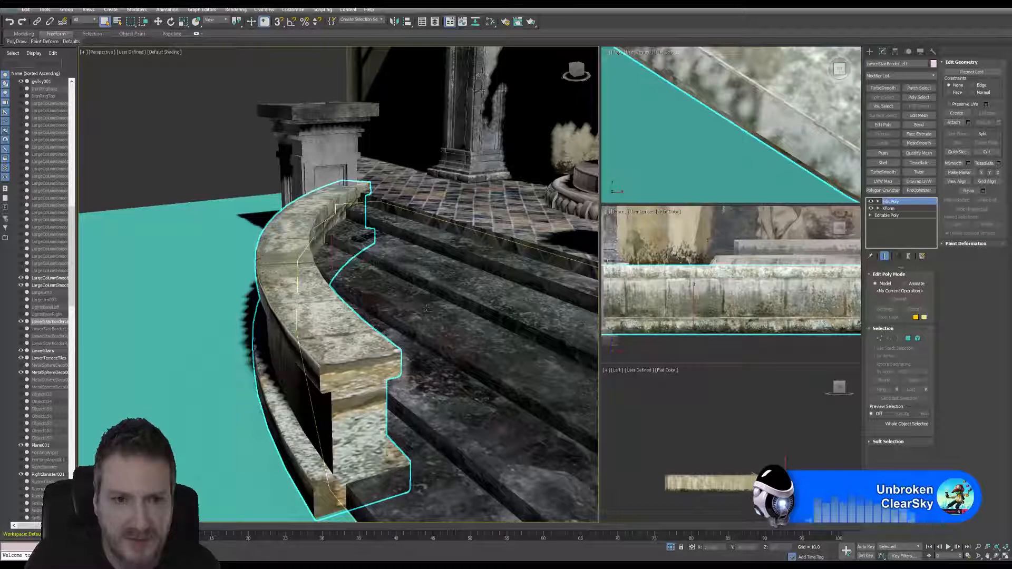
Step: Select the ivy, move its origin closer to the border's stair-side wall and grow it again
click(870, 51)
scroll(323, 275, up, 4)
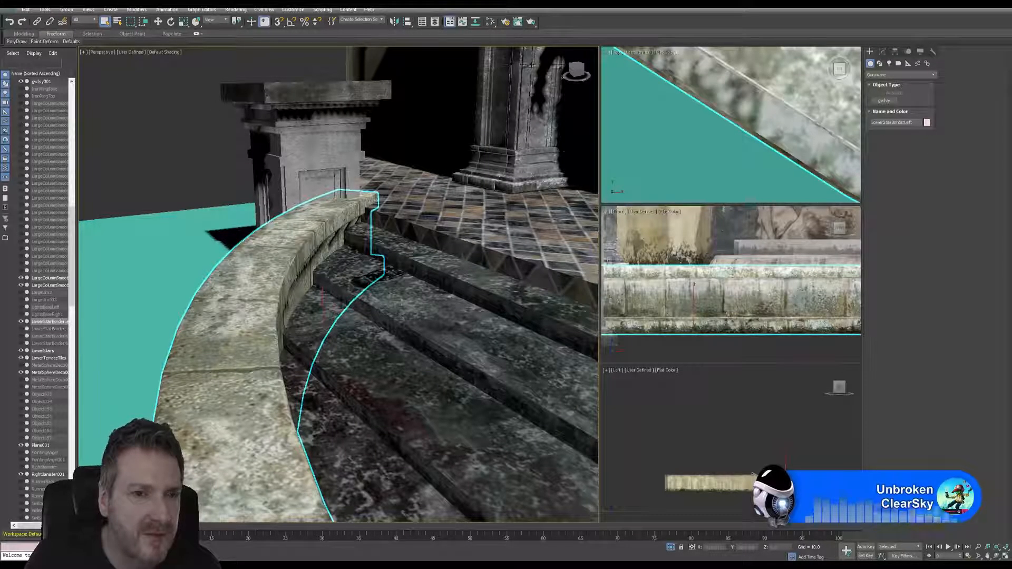
click(304, 288)
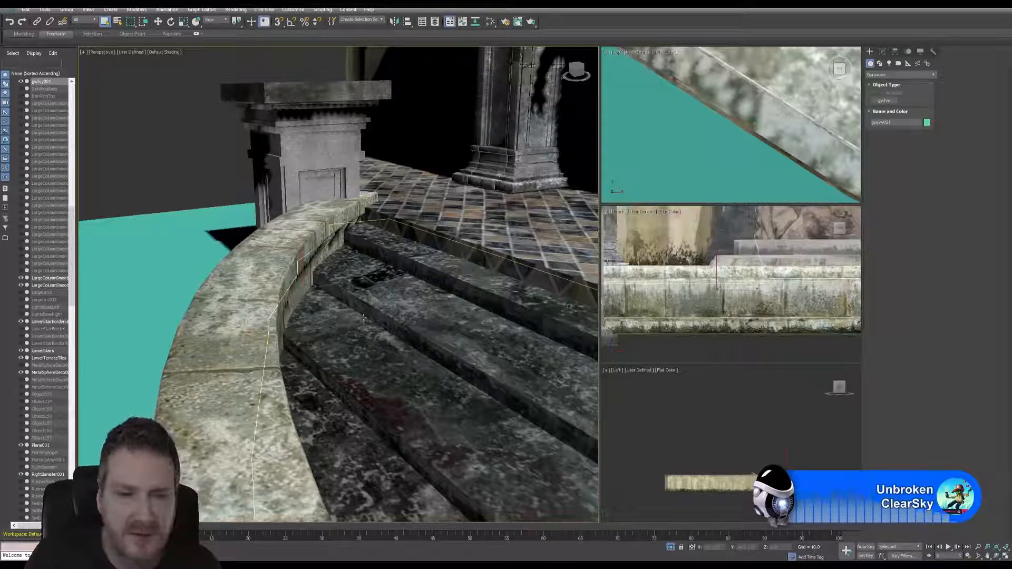
scroll(287, 331, up, 3)
key(w)
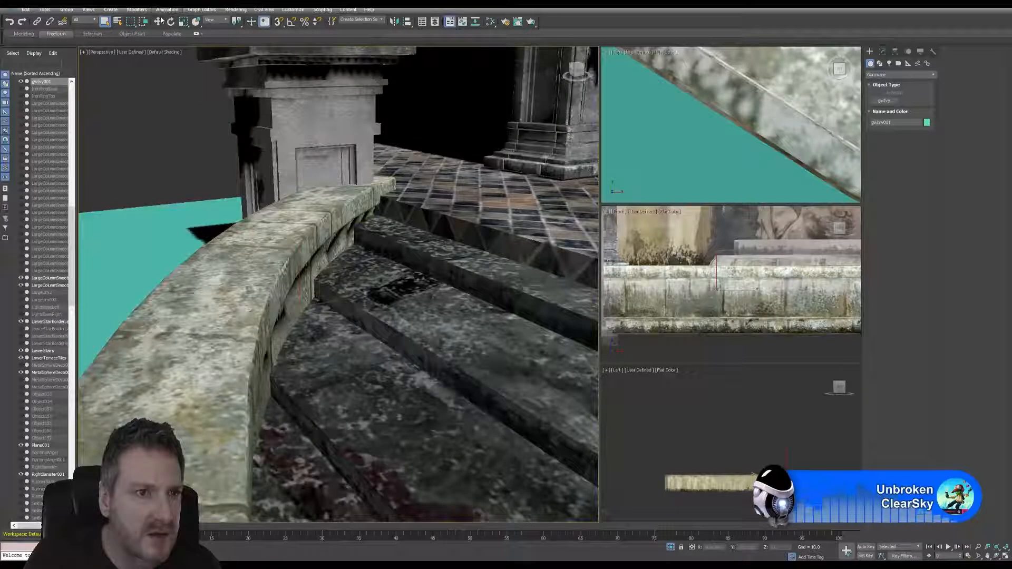
scroll(295, 326, up, 2)
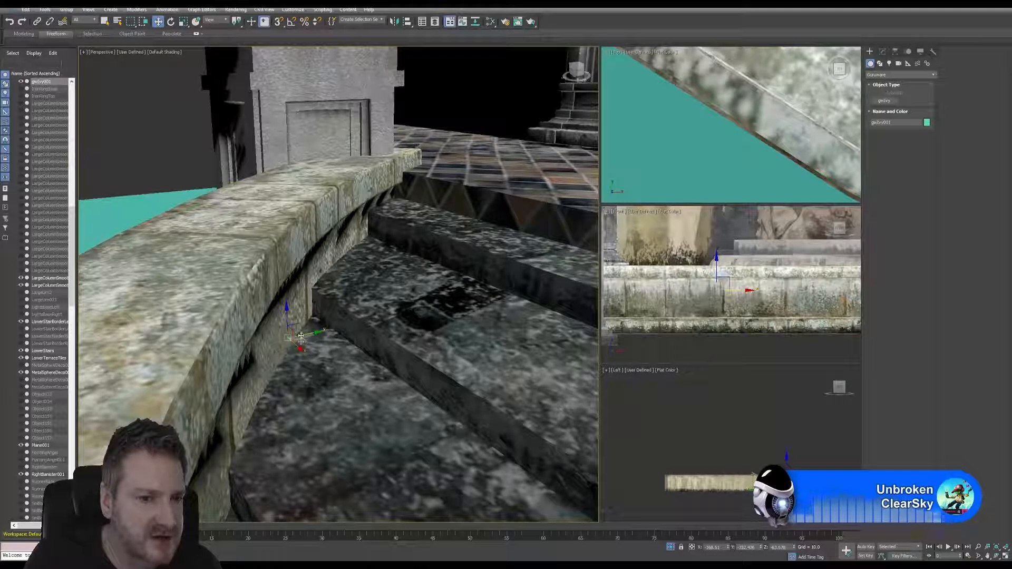
drag(304, 340, 297, 342)
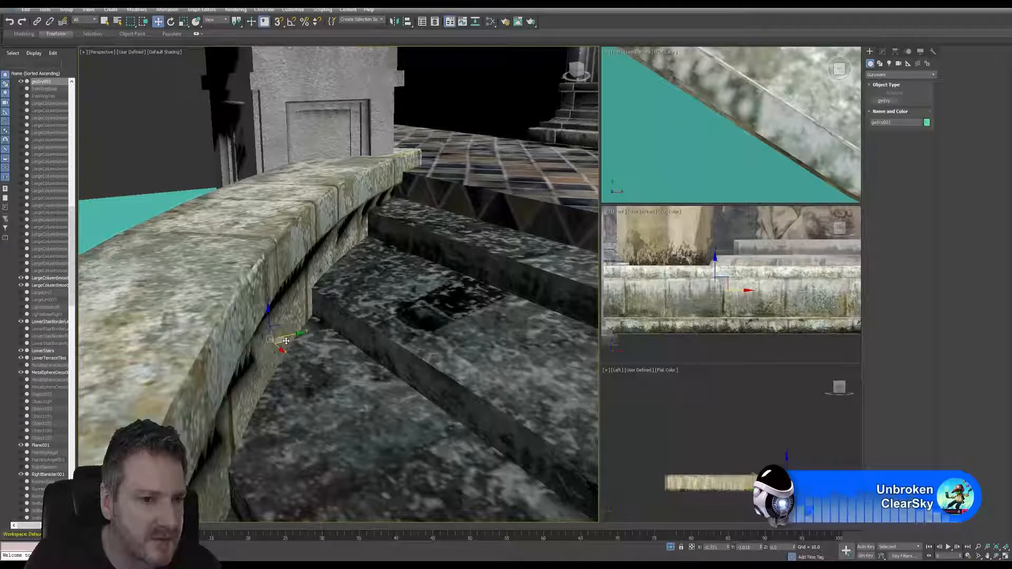
alt+middle_drag(369, 312, 384, 305)
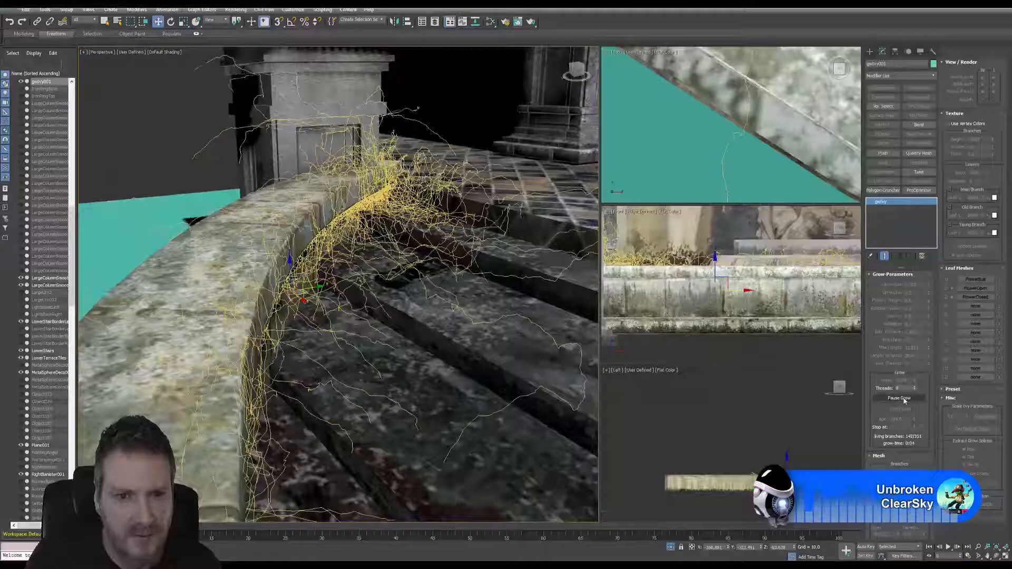
Step: Pause the ivy growth and examine the leaves and the plant's spread over the curved border and stairs
click(904, 398)
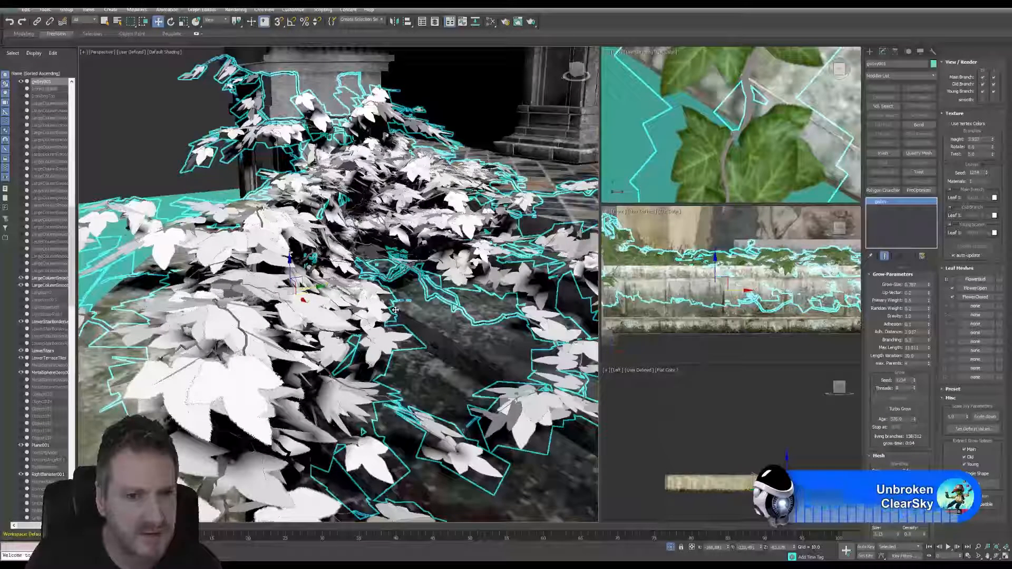
click(996, 557)
drag(442, 238, 354, 277)
scroll(385, 276, up, 4)
scroll(354, 262, down, 3)
scroll(353, 262, down, 3)
scroll(370, 289, down, 2)
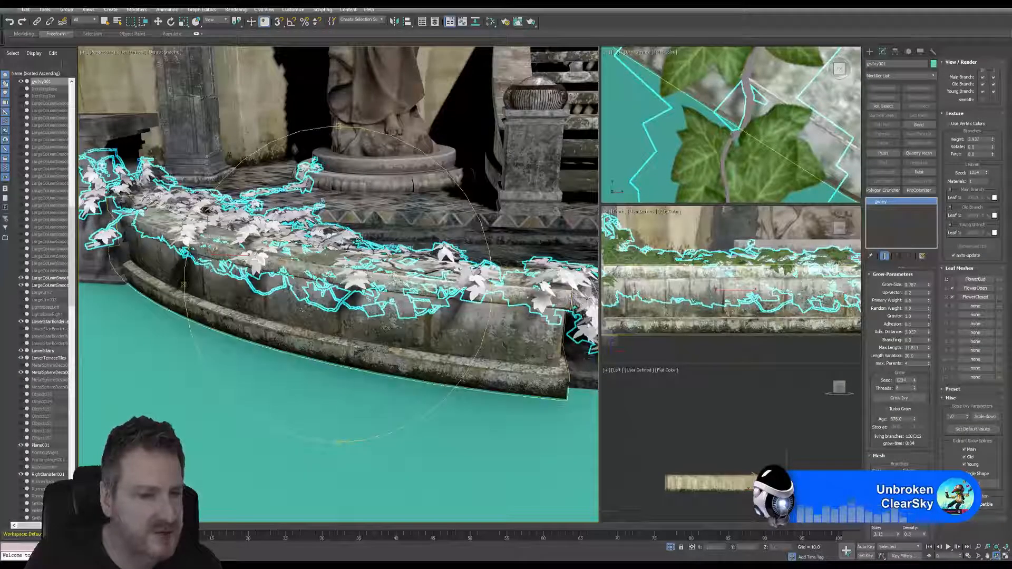
drag(387, 328, 303, 343)
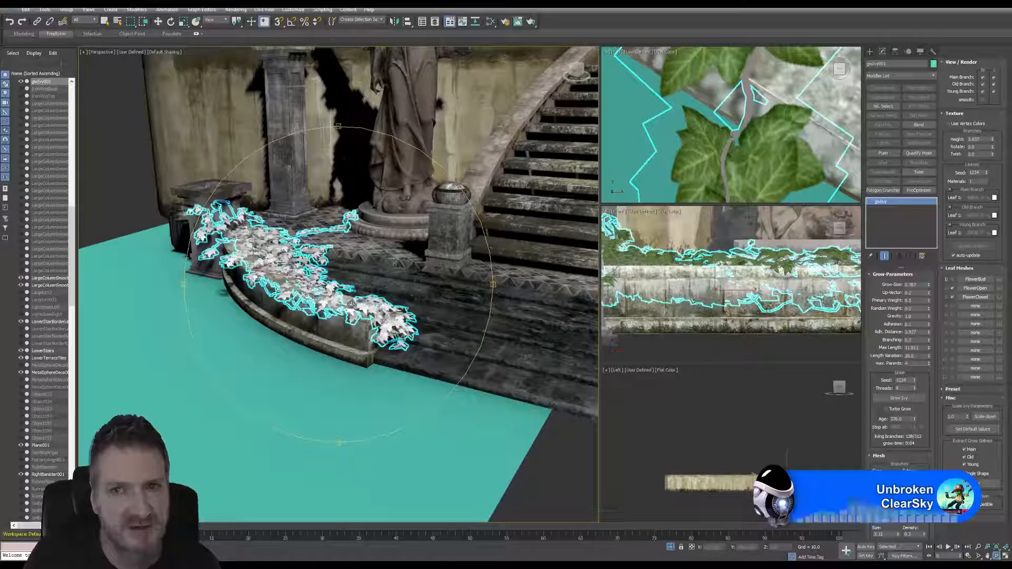
alt+middle_drag(415, 305, 312, 268)
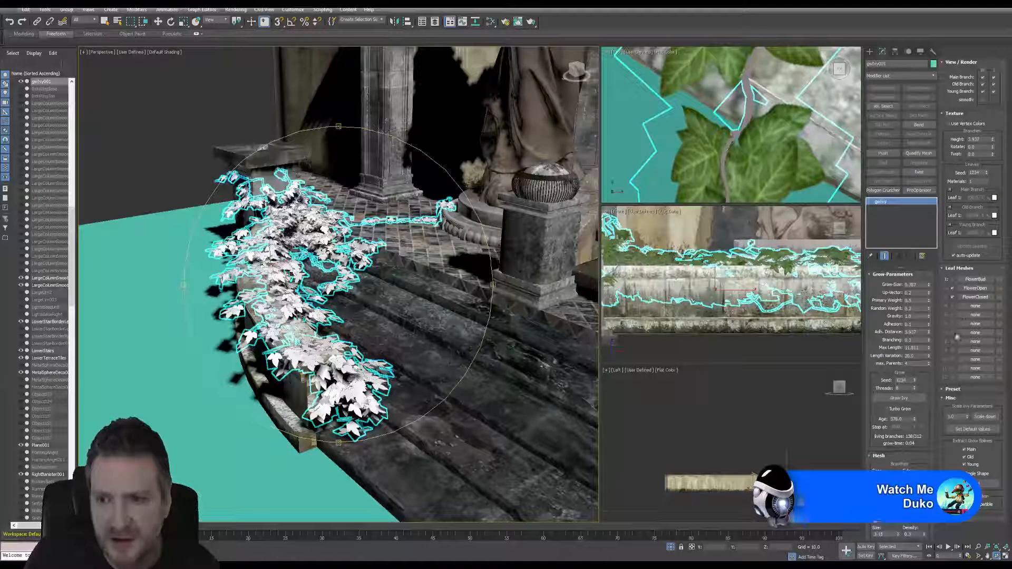
drag(925, 458, 922, 453)
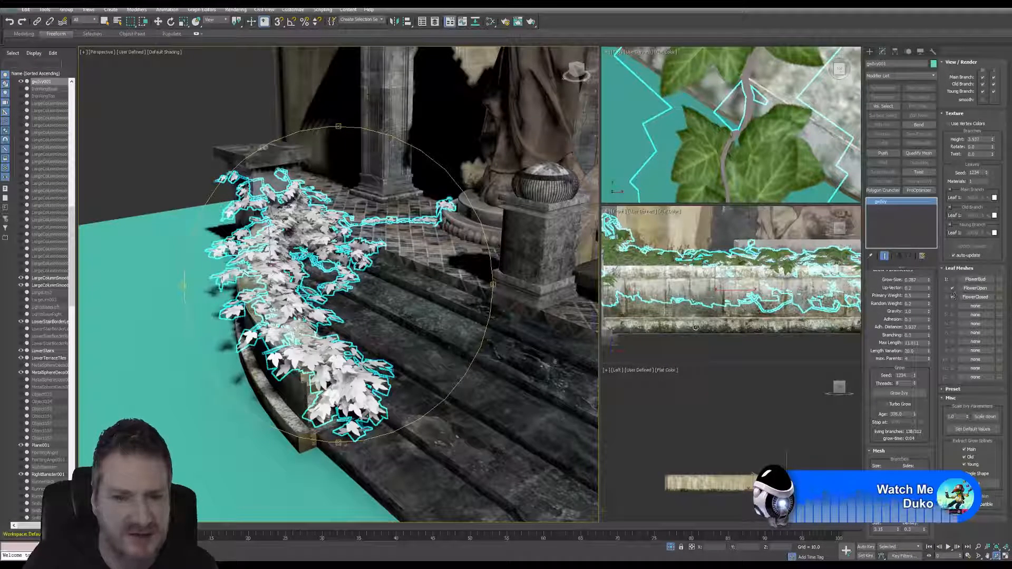
drag(354, 268, 308, 293)
scroll(308, 293, up, 10)
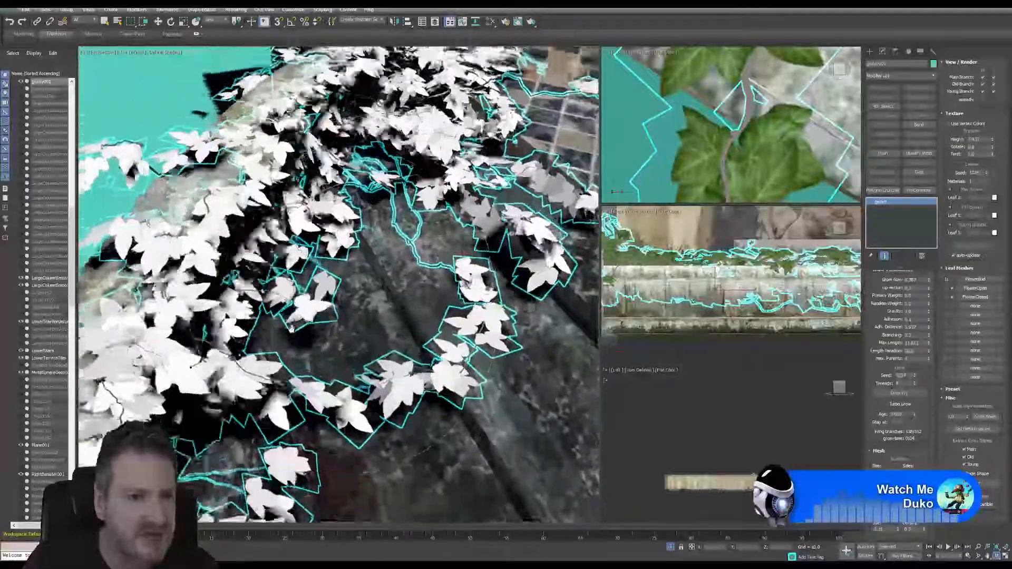
middle_drag(292, 328, 306, 360)
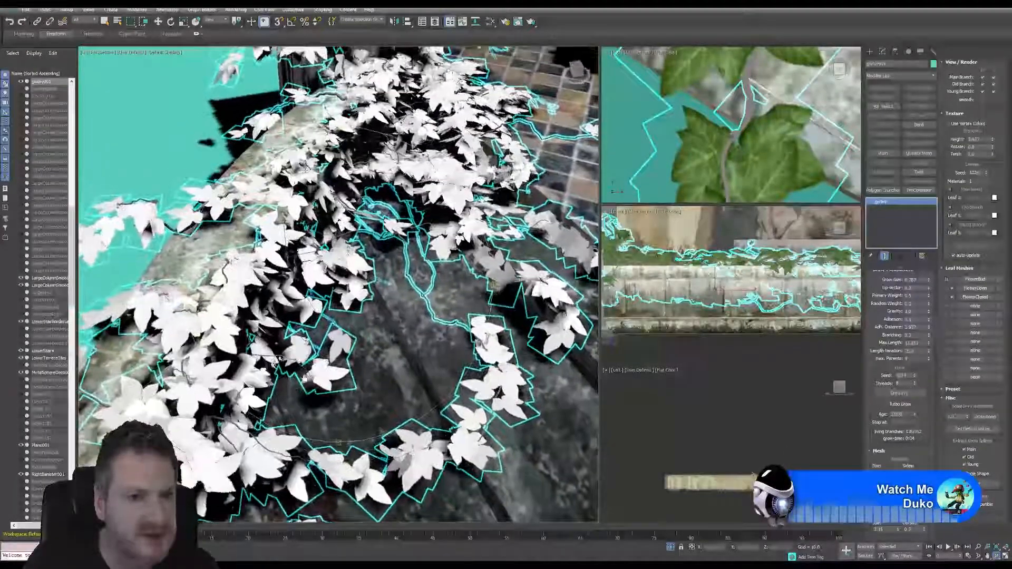
scroll(307, 360, down, 5)
drag(306, 360, 268, 454)
scroll(268, 454, down, 4)
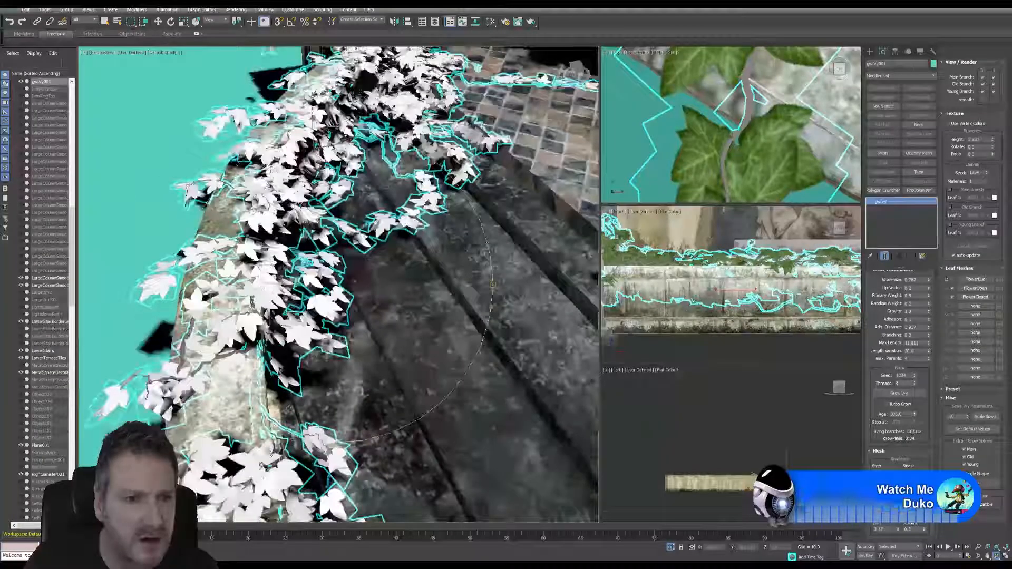
middle_drag(375, 318, 300, 314)
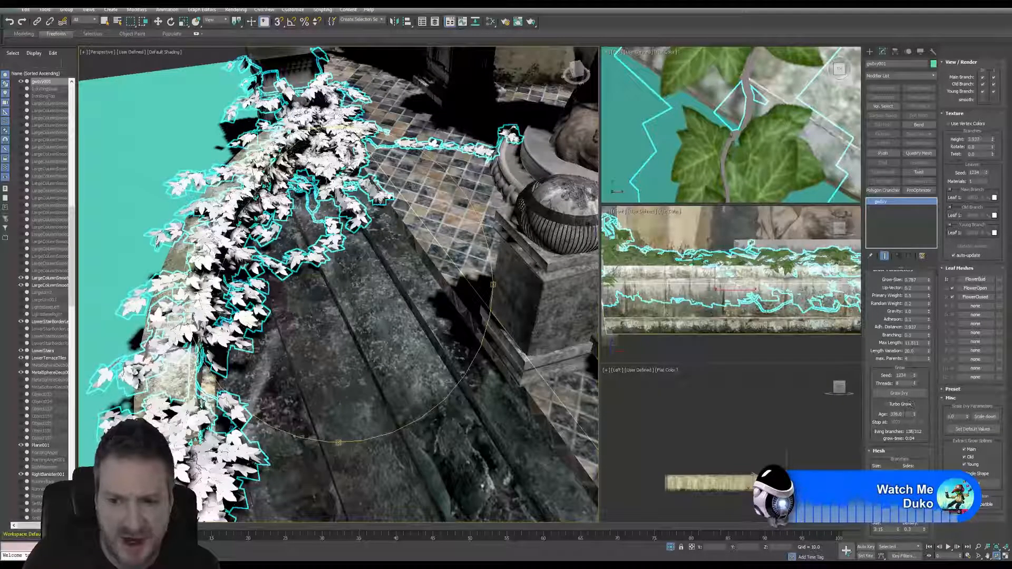
Step: Clear the grown ivy by setting its Age to 0
double_click(897, 414)
text(0)
key(Return)
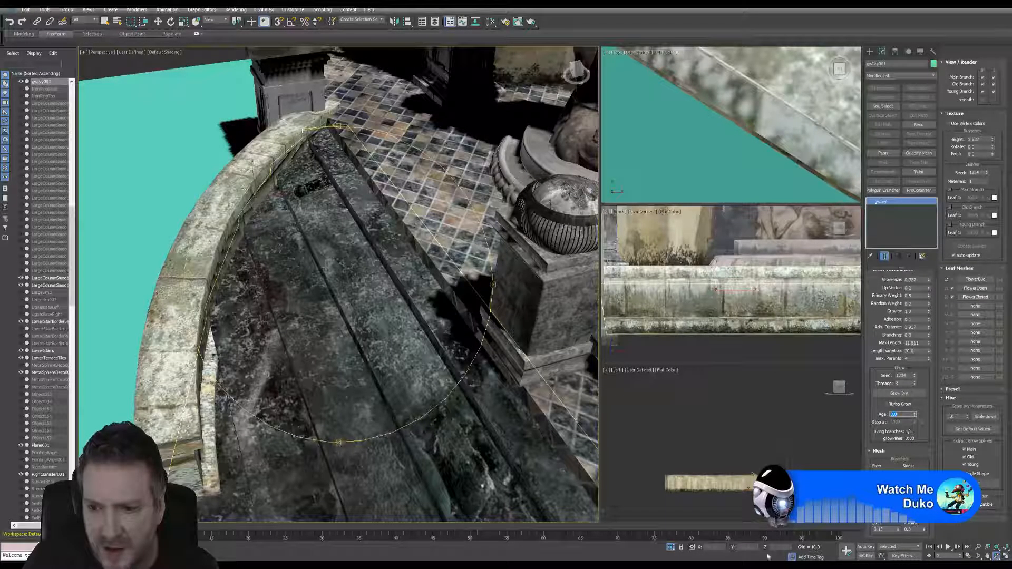
Step: Switch to the browser and read the guruware ivy notes on leaf meshes and the LeafRef-Transform dialog, then return to 3ds Max
click(285, 564)
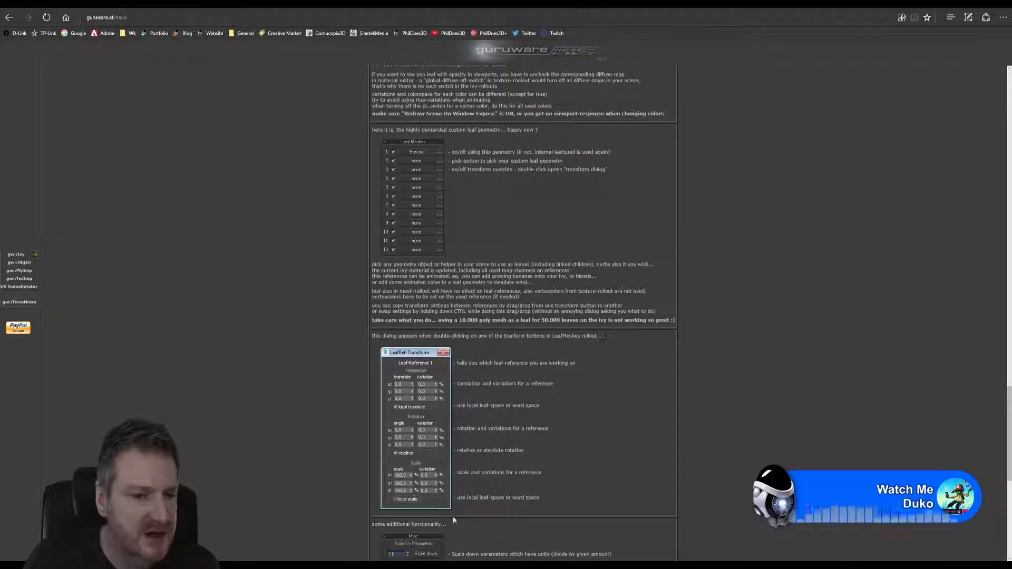
scroll(451, 358, down, 2)
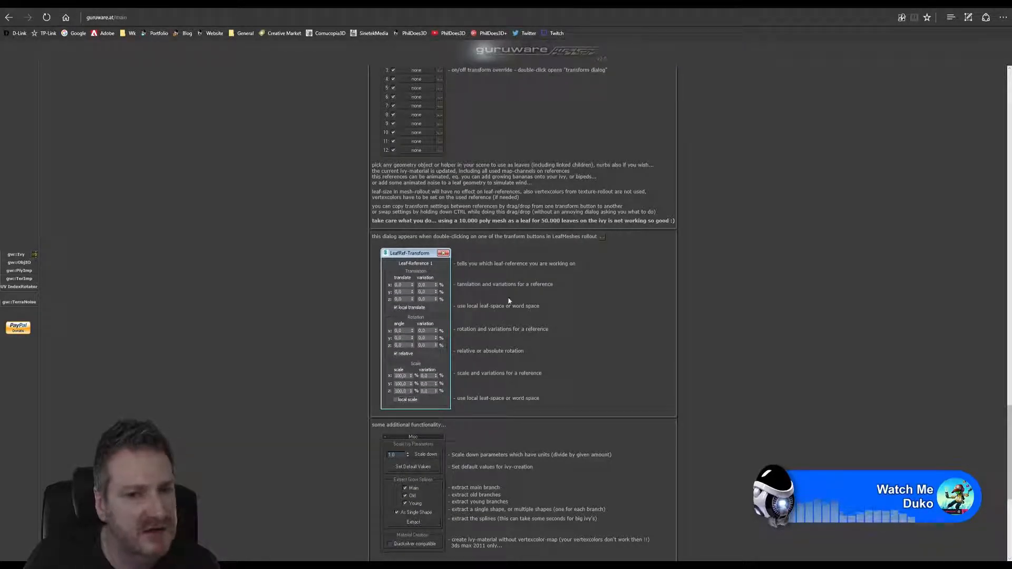
scroll(471, 262, up, 3)
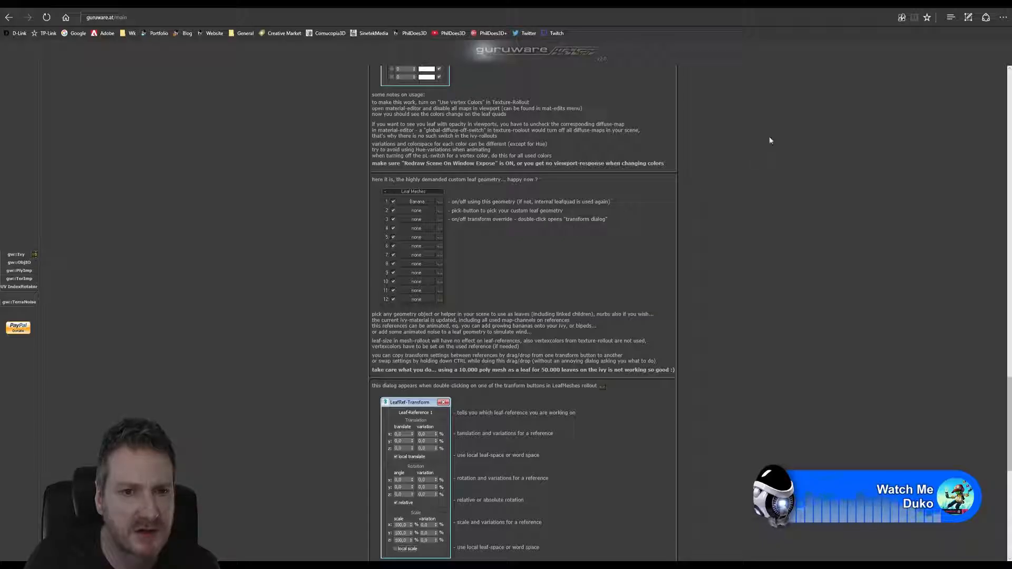
click(966, 7)
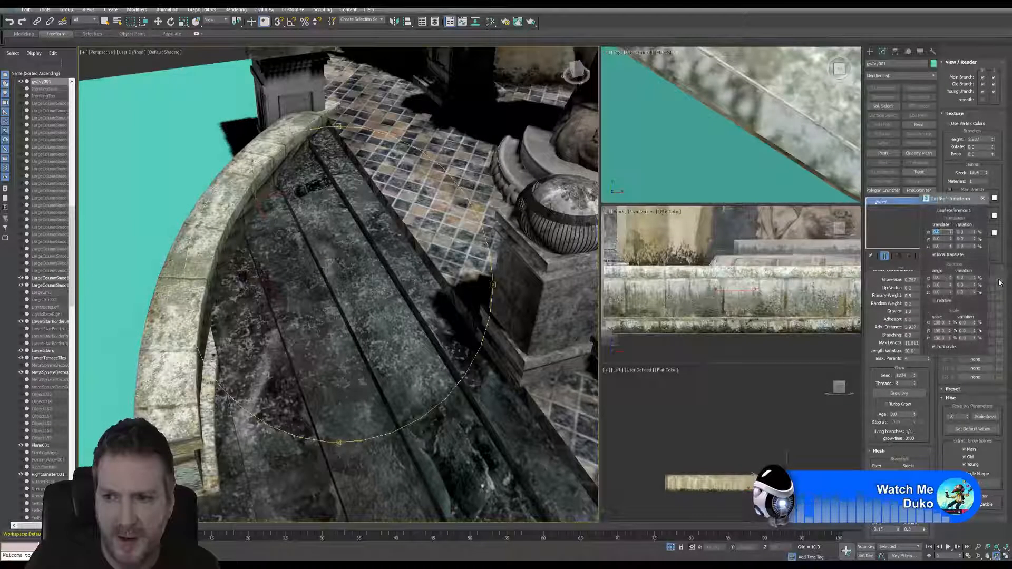
Step: Open the LeafRef-Transform settings of the first leaf mesh, review its translation, rotation and scale options, and close them
click(999, 282)
drag(913, 194, 697, 191)
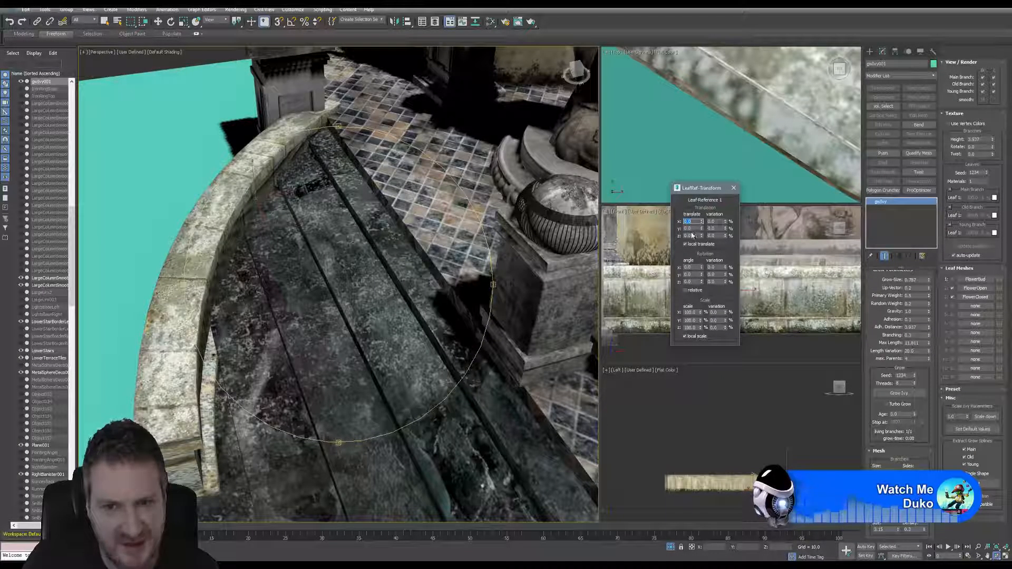
click(733, 189)
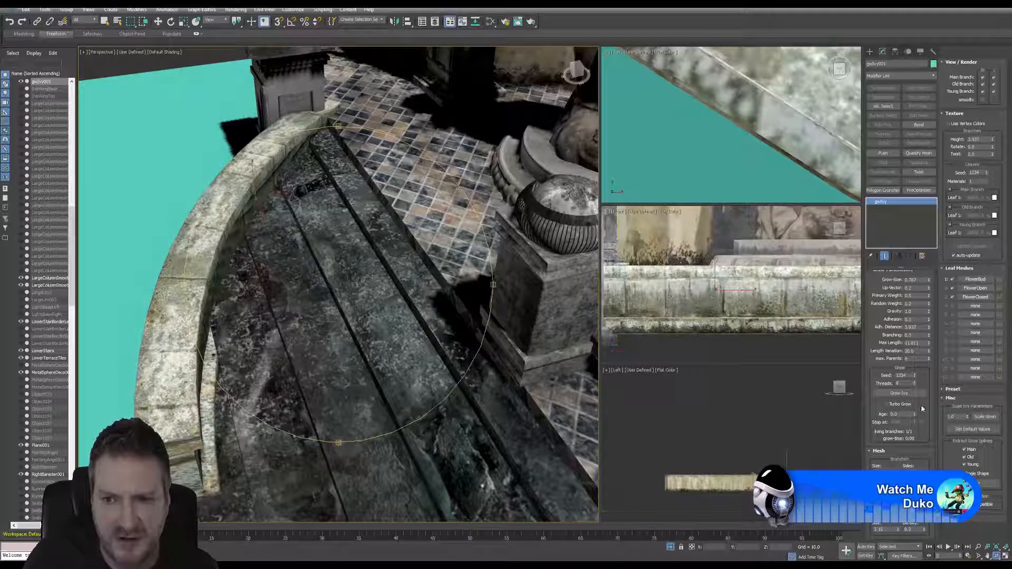
Step: Grow the ivy again with the FlowerBud, FlowerOpen and FlowerClosed leaf meshes, pause it and check the flowers
click(901, 394)
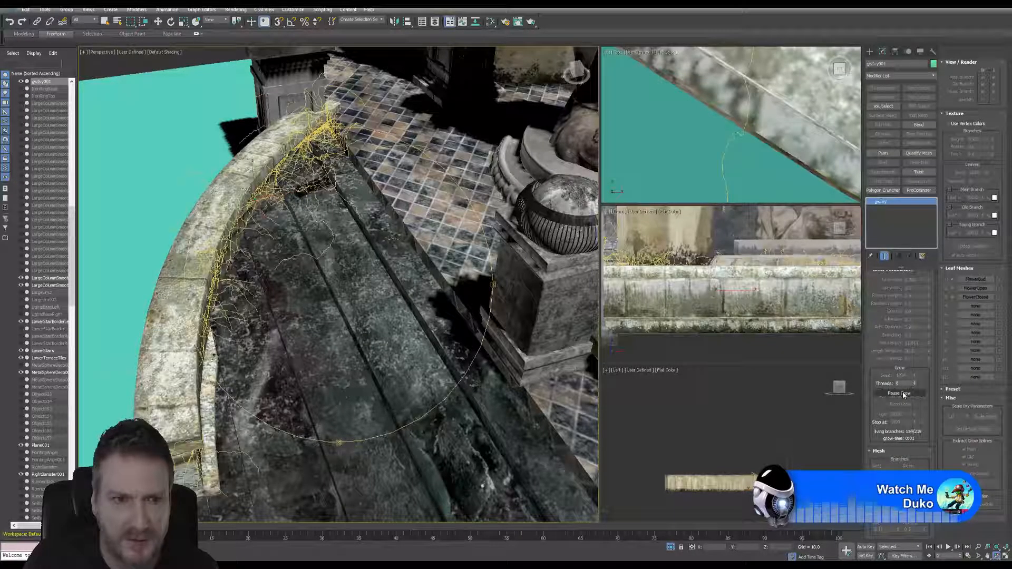
click(901, 393)
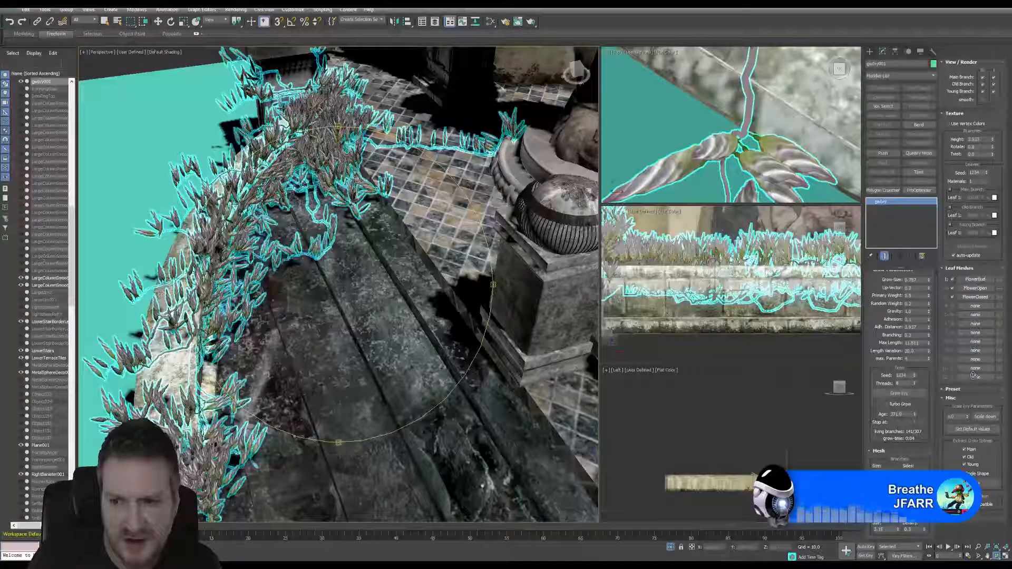
scroll(307, 251, up, 5)
scroll(306, 251, down, 6)
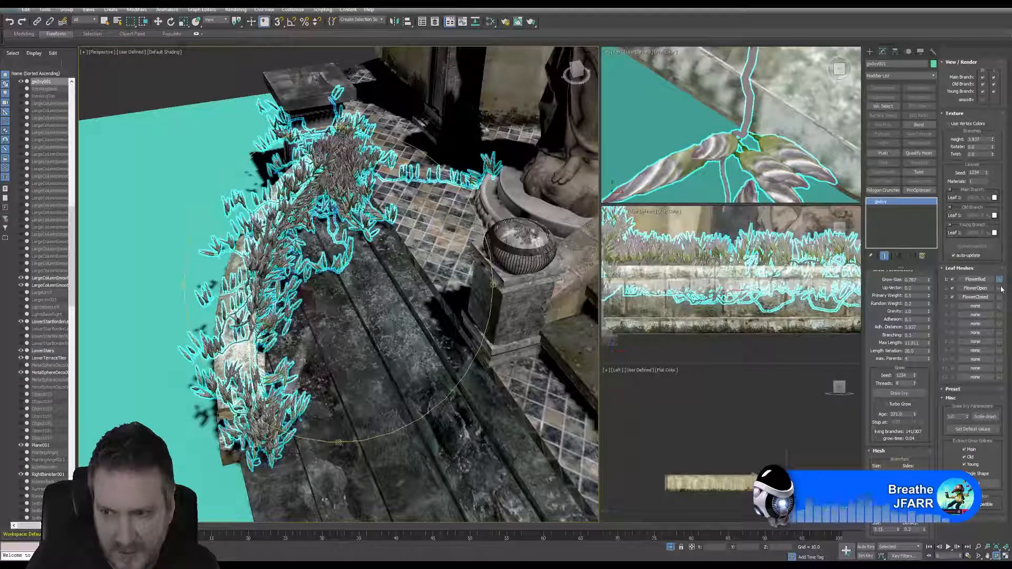
Step: Try transform overrides on the FlowerBud and FlowerOpen leaf meshes and open the ivy's Age value for editing
click(1000, 286)
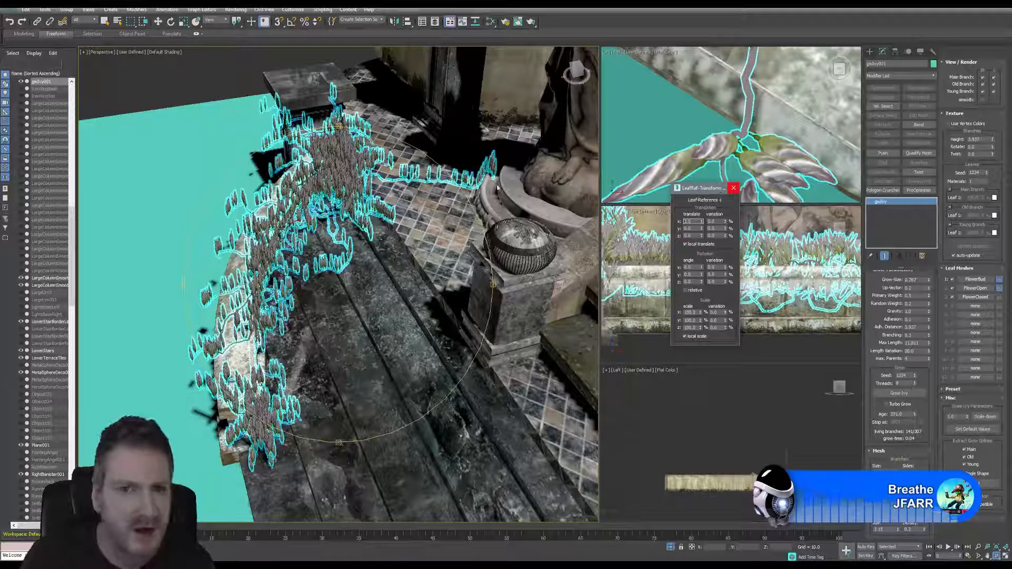
key(Escape)
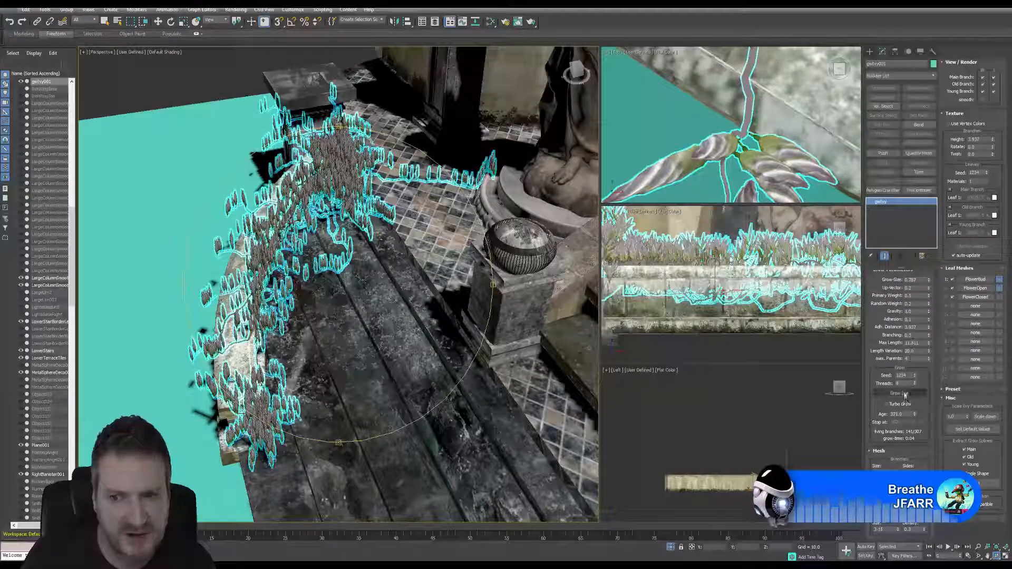
click(904, 394)
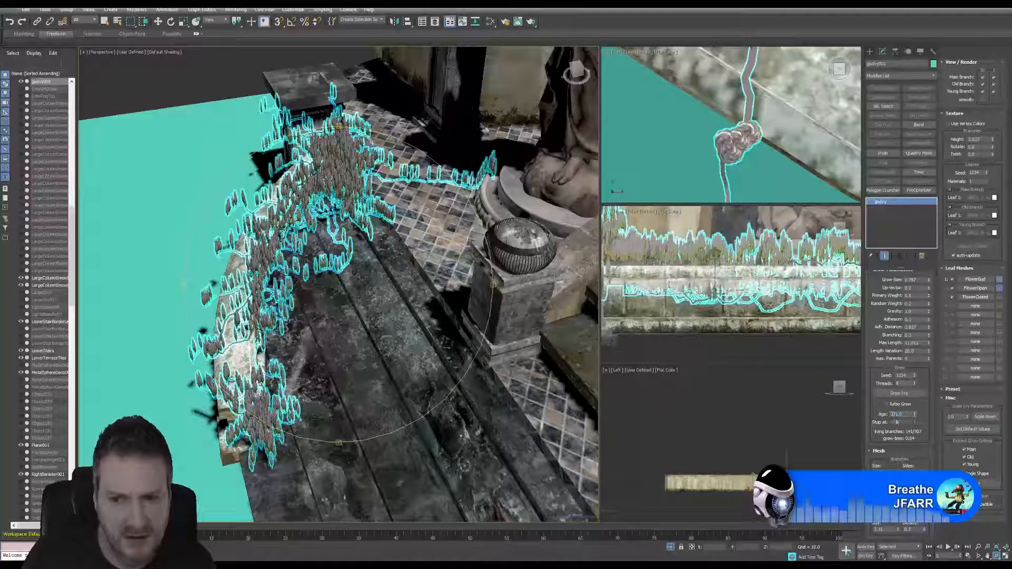
double_click(896, 415)
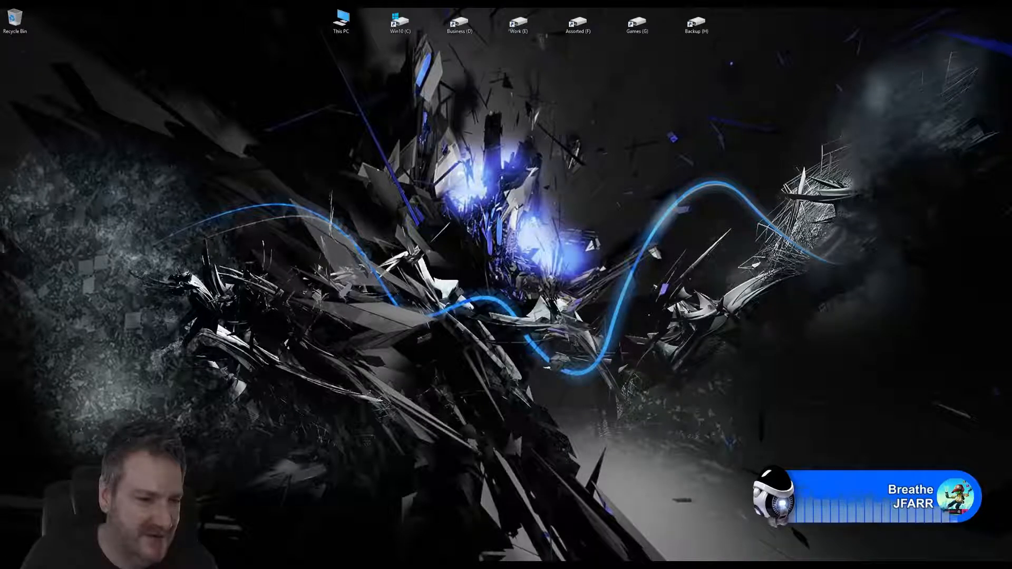
Step: Start 3ds Max 2017 again and reopen the recent scene Garden_Terrace_R17.max
key(super)
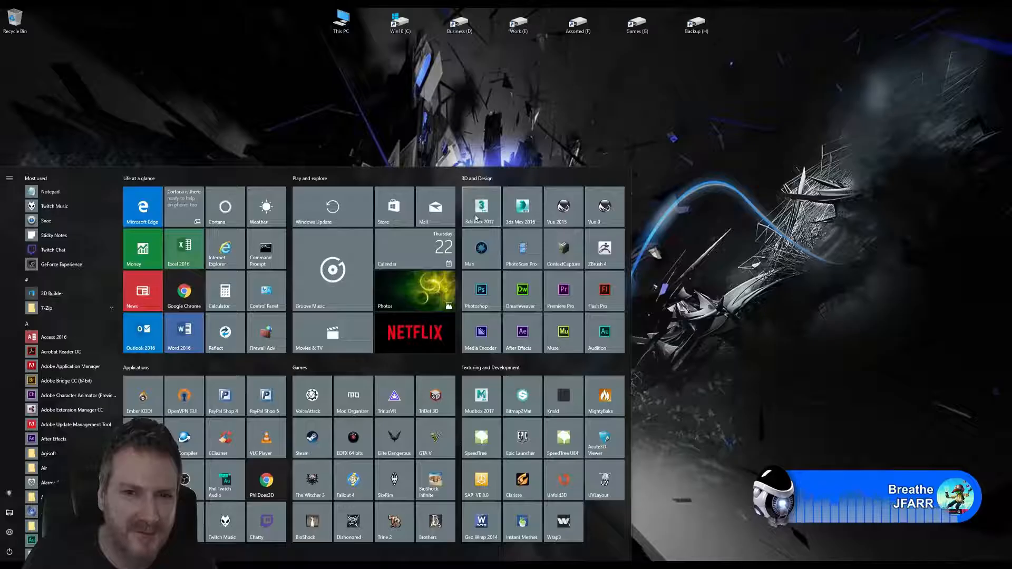
click(476, 217)
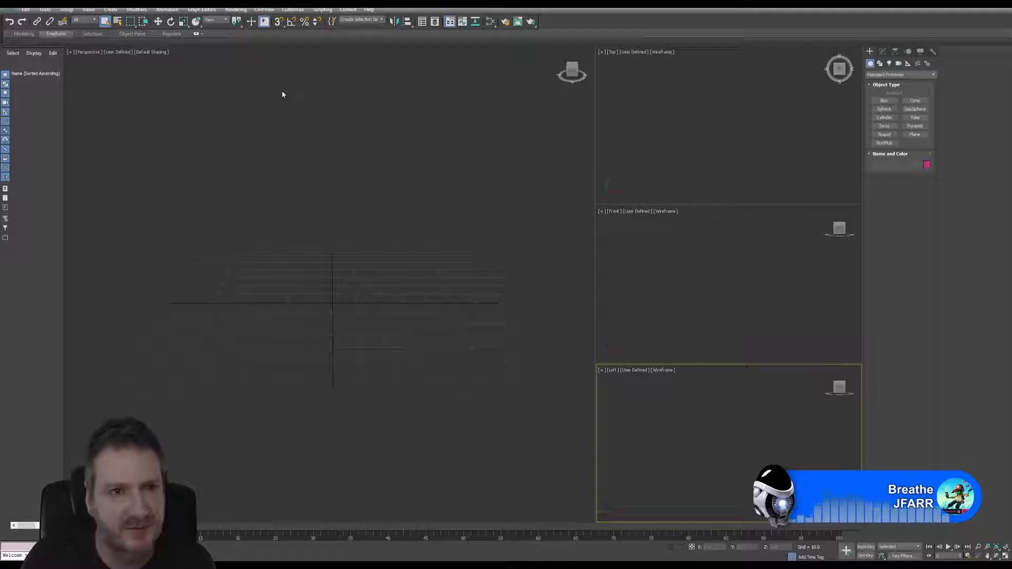
click(10, 10)
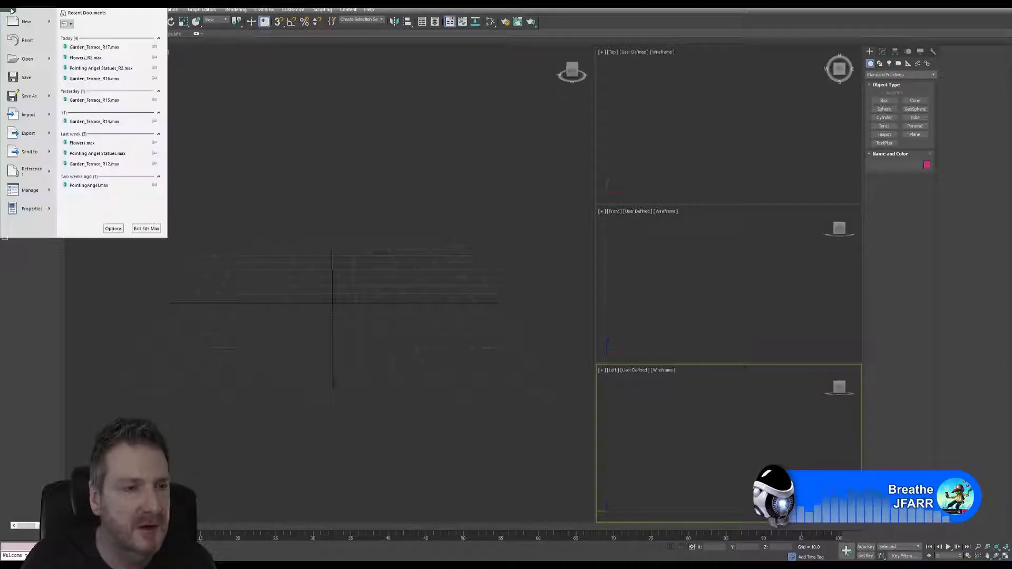
click(105, 44)
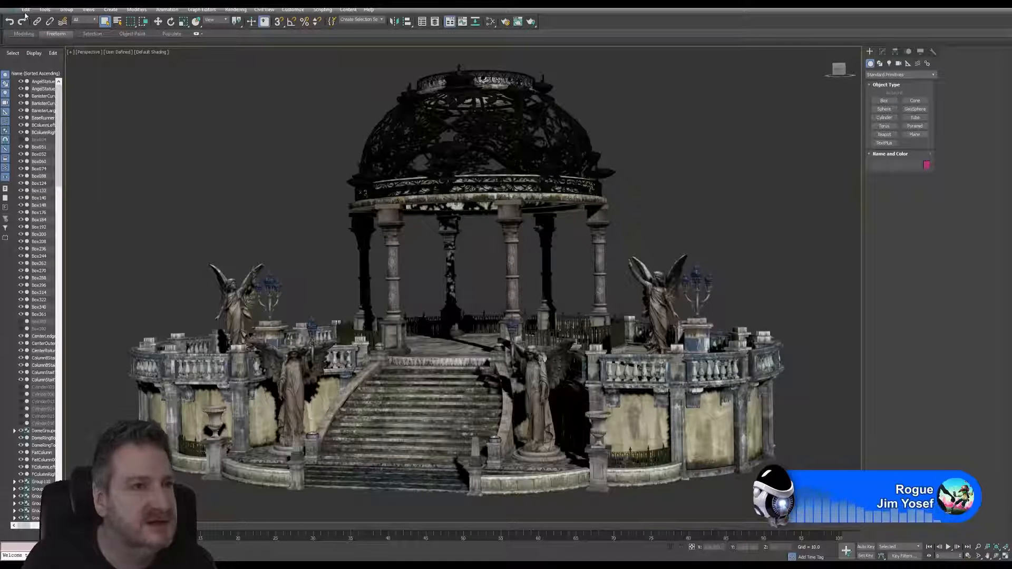
Step: Start saving the scene under a new location and create a folder named Version 2016 inside the Garden Terrace folder
click(10, 6)
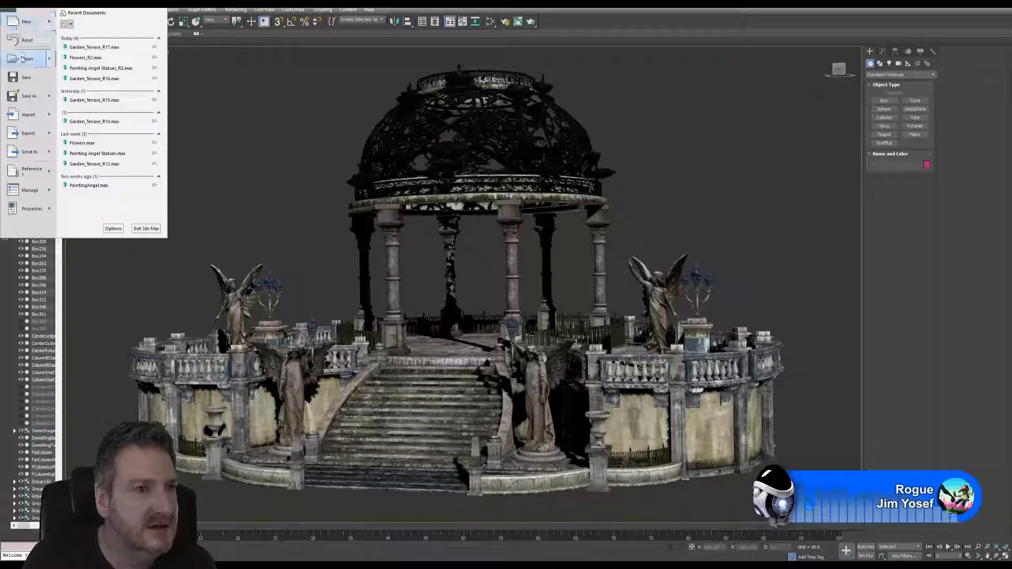
mouse_move(27, 100)
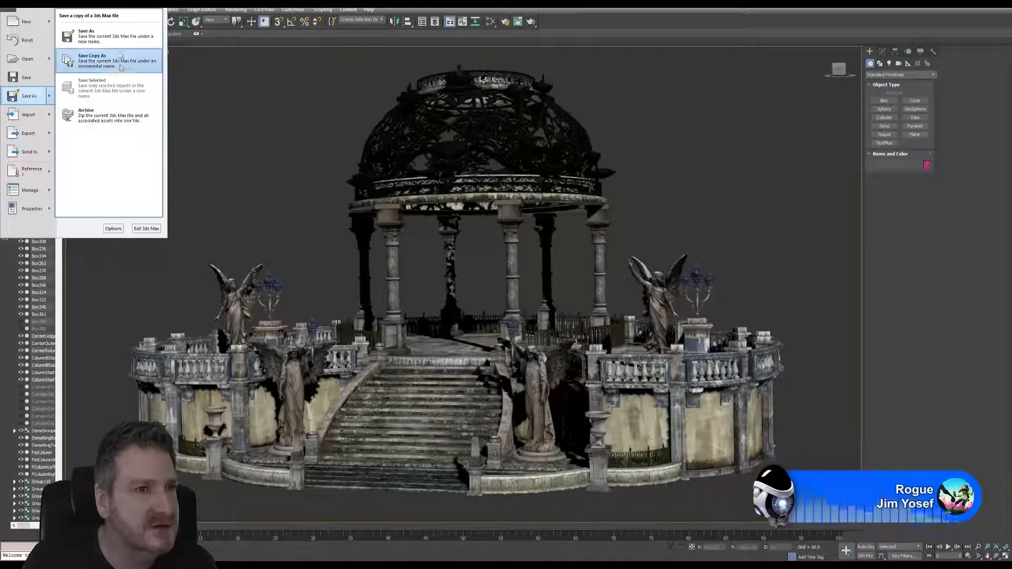
click(111, 39)
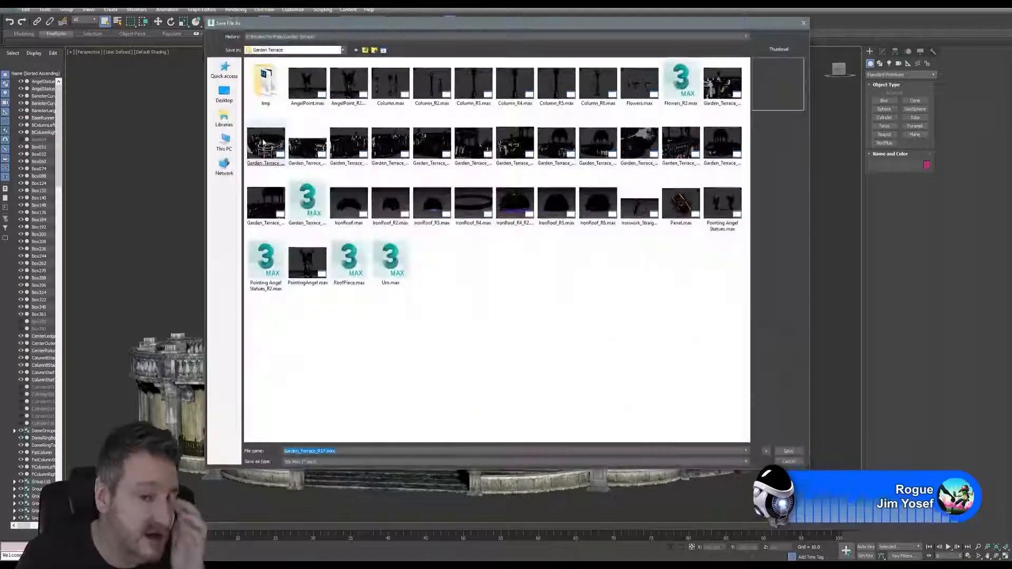
right_click(505, 311)
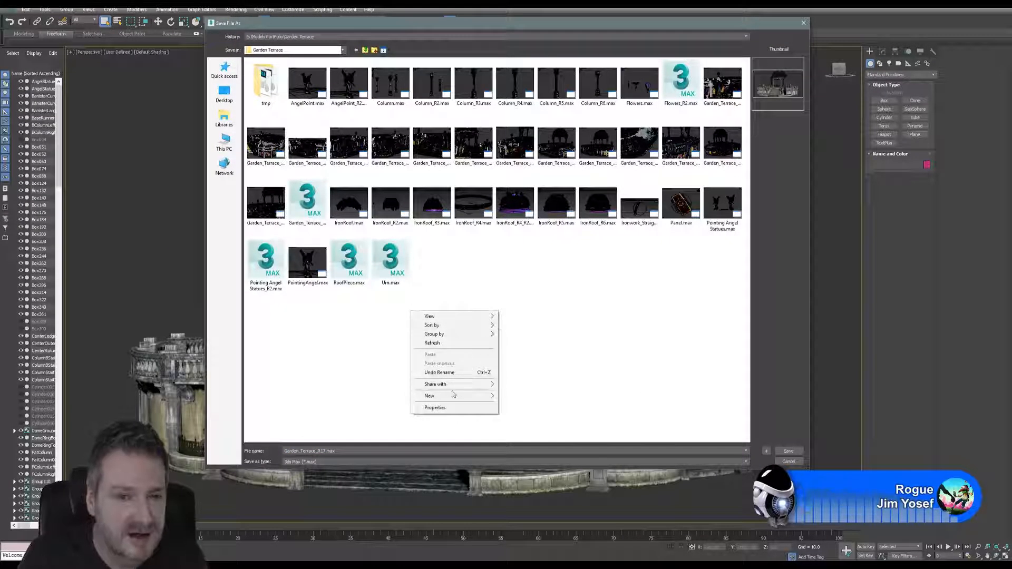
mouse_move(437, 396)
click(389, 397)
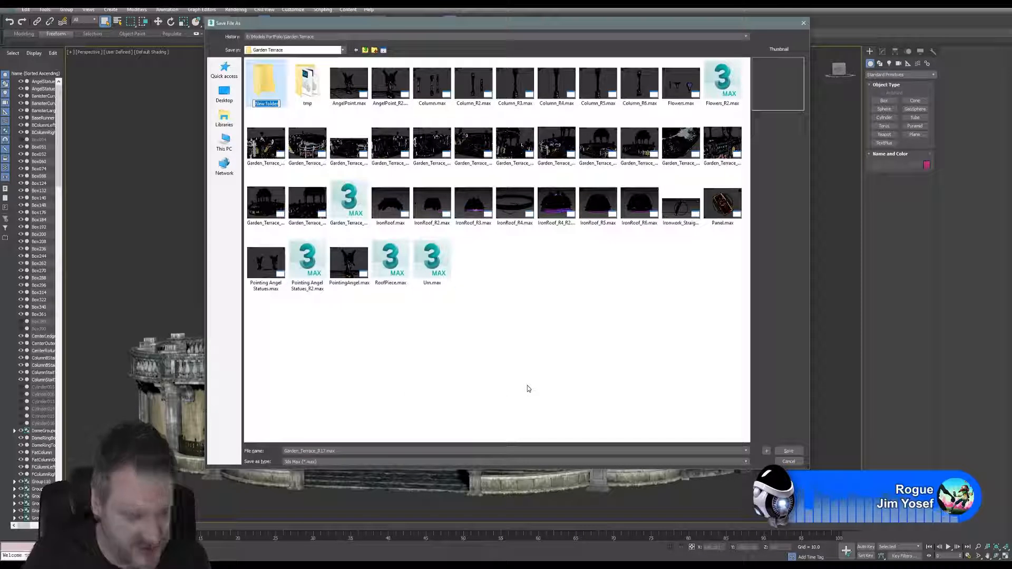
text(Vidsion 2016)
key(Return)
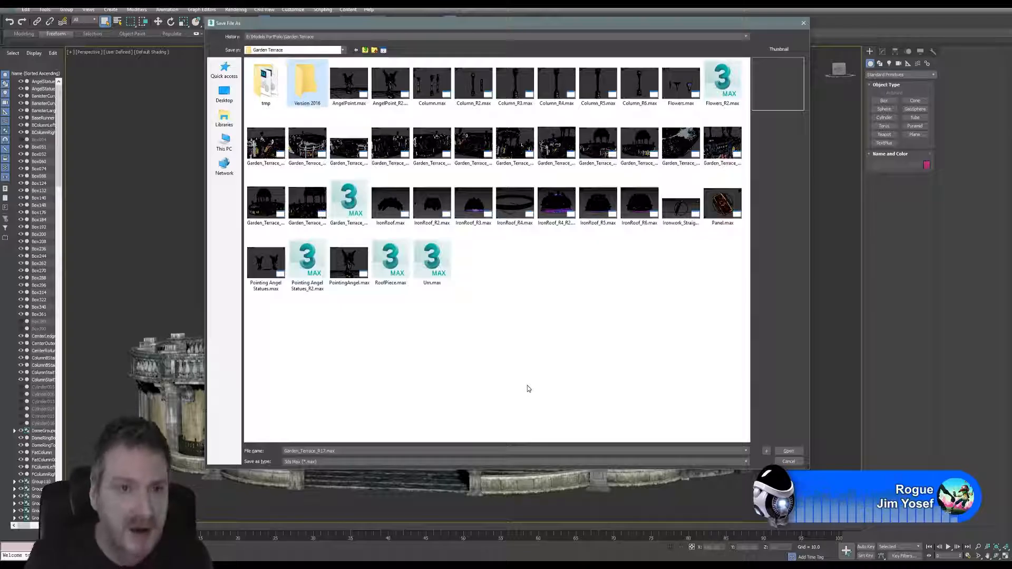
Step: Save the scene as Garden_Terrace_R17.max in the Version 2016 folder, using the 3ds Max 2016 file type
double_click(310, 89)
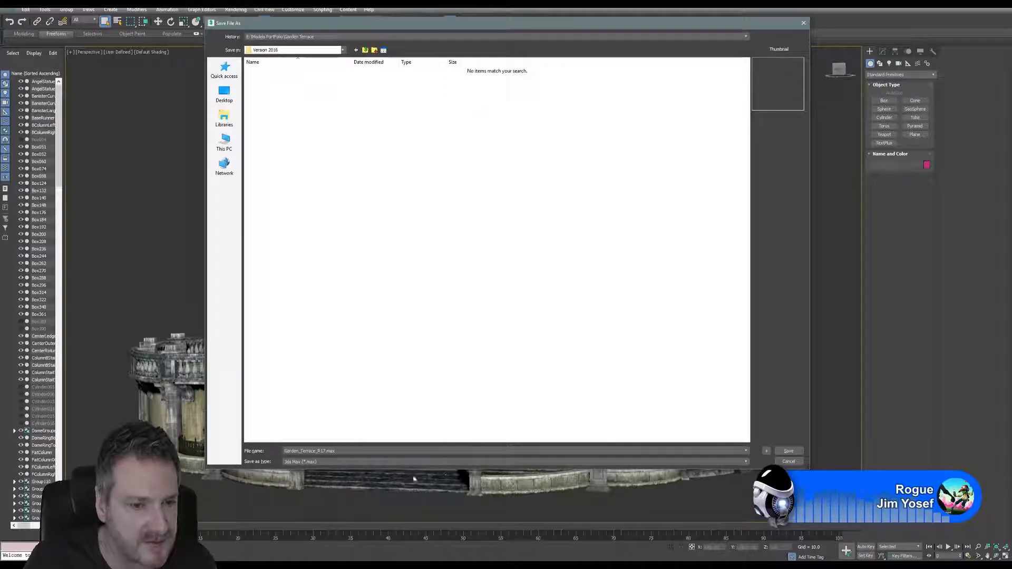
click(357, 461)
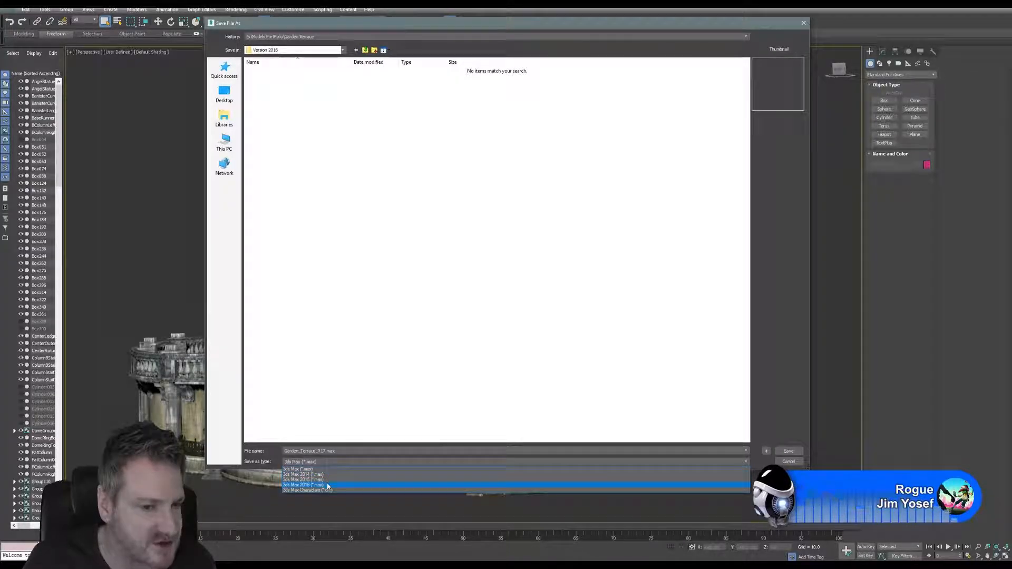
click(327, 485)
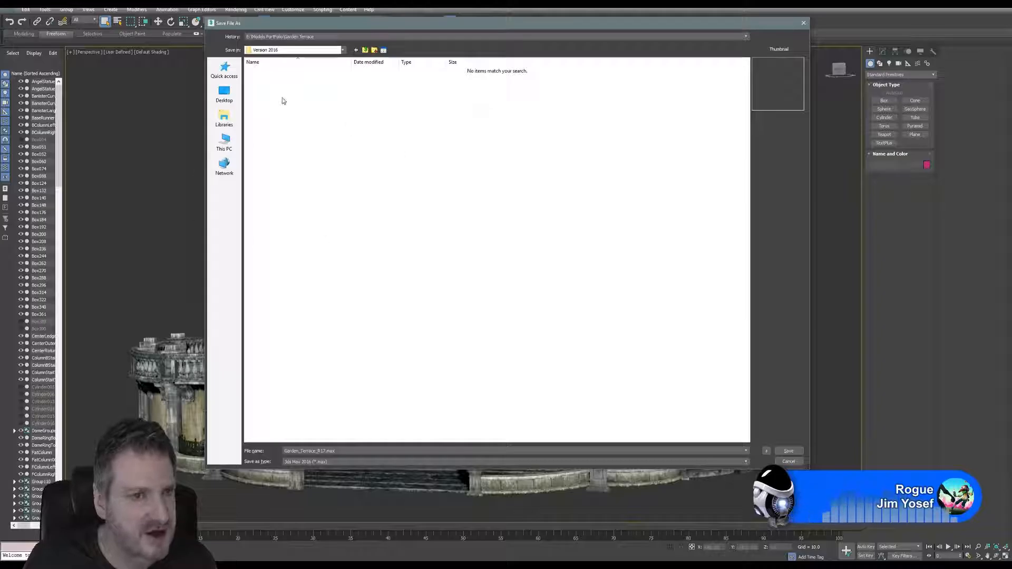
click(789, 452)
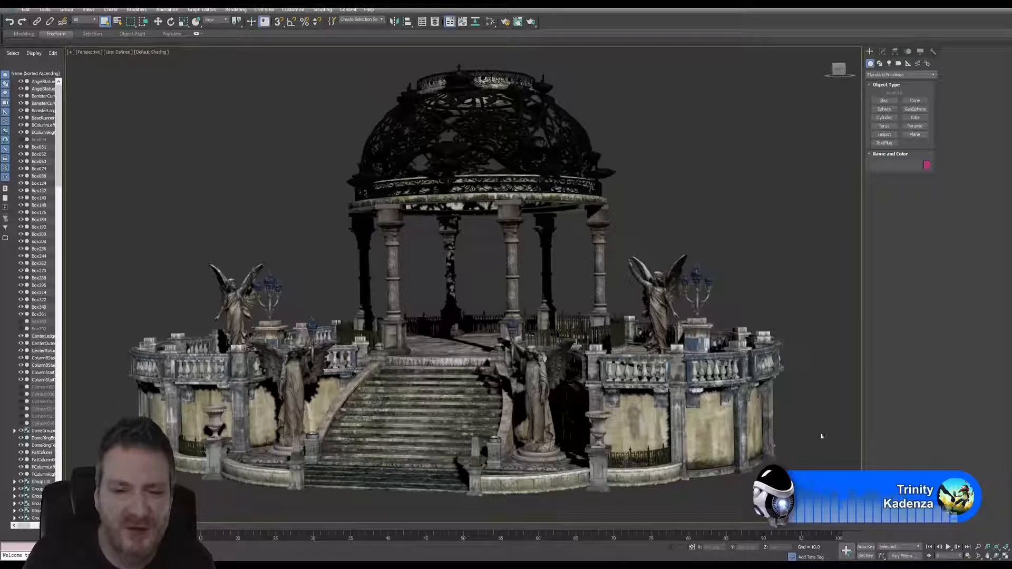
Step: Select the curved lower stair border, the lower stairs and the lower terrace floor around the angel statue
click(996, 556)
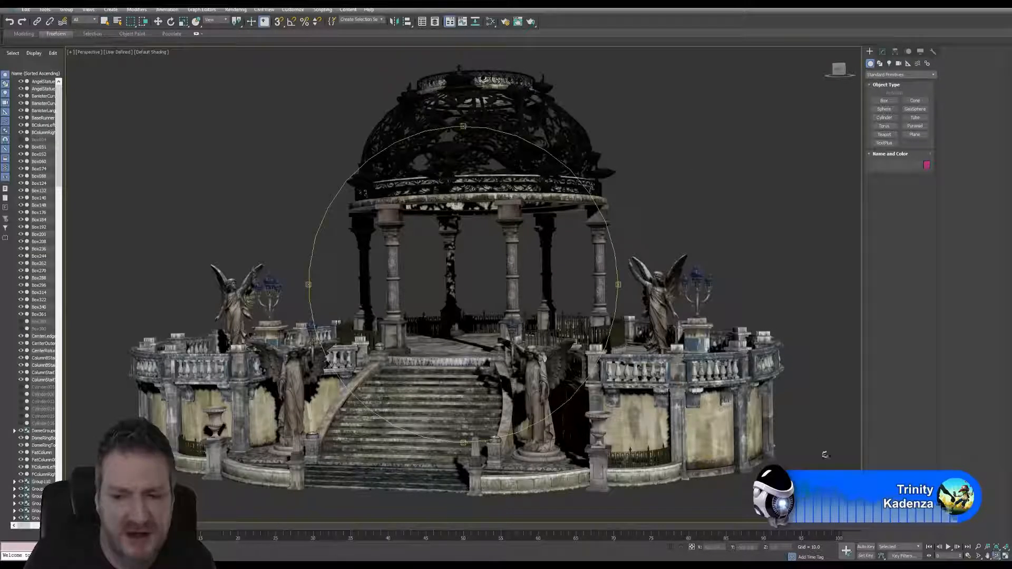
drag(474, 329, 477, 353)
drag(610, 326, 508, 318)
middle_drag(508, 318, 601, 298)
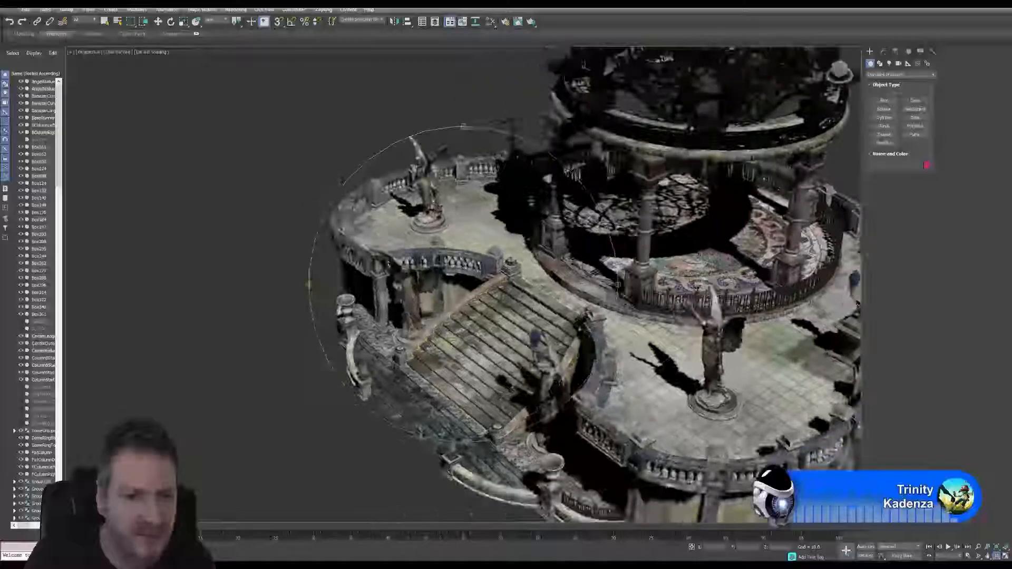
scroll(366, 333, up, 8)
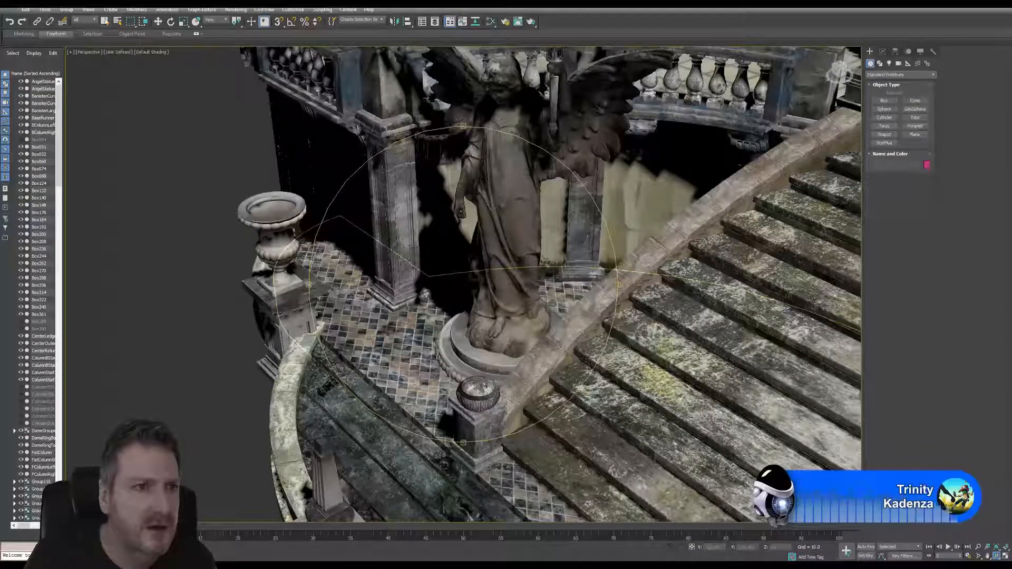
click(105, 21)
click(295, 372)
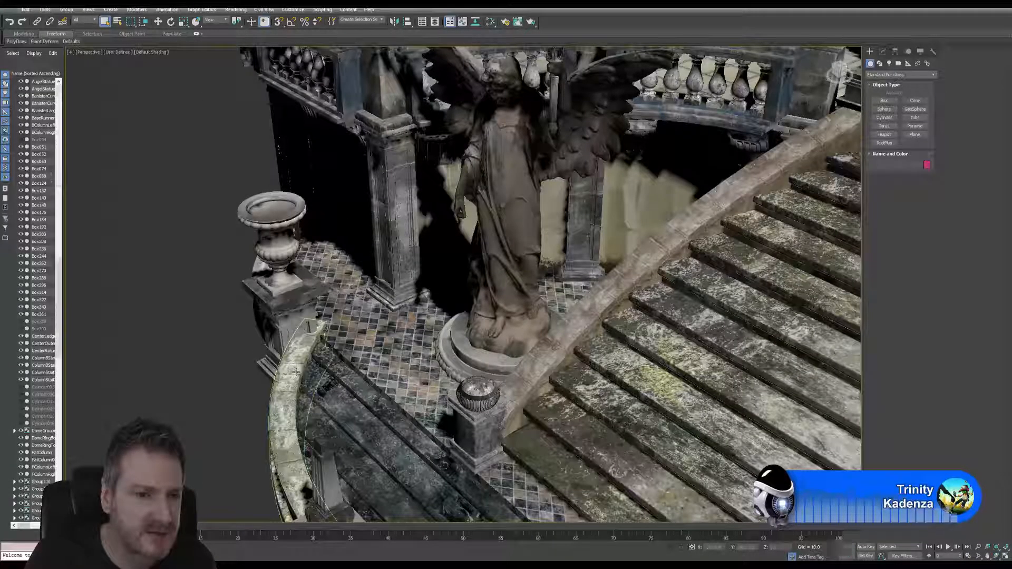
click(367, 340)
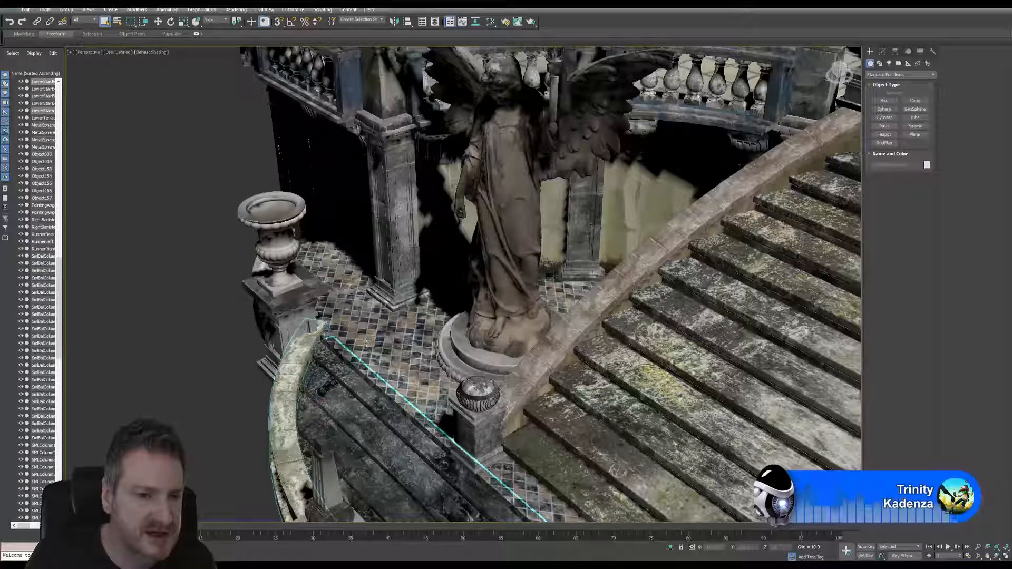
click(476, 401)
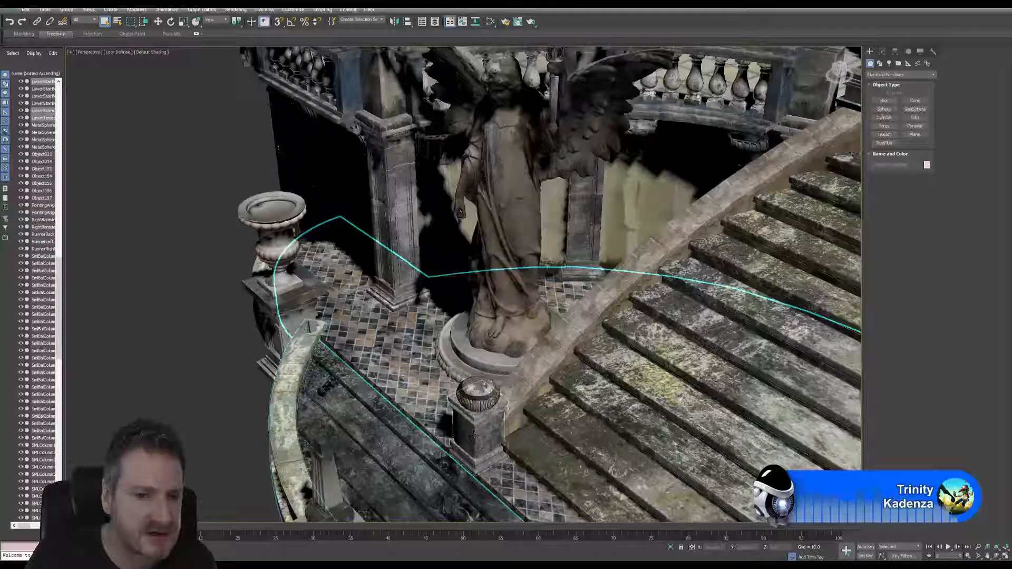
ctrl+click(298, 311)
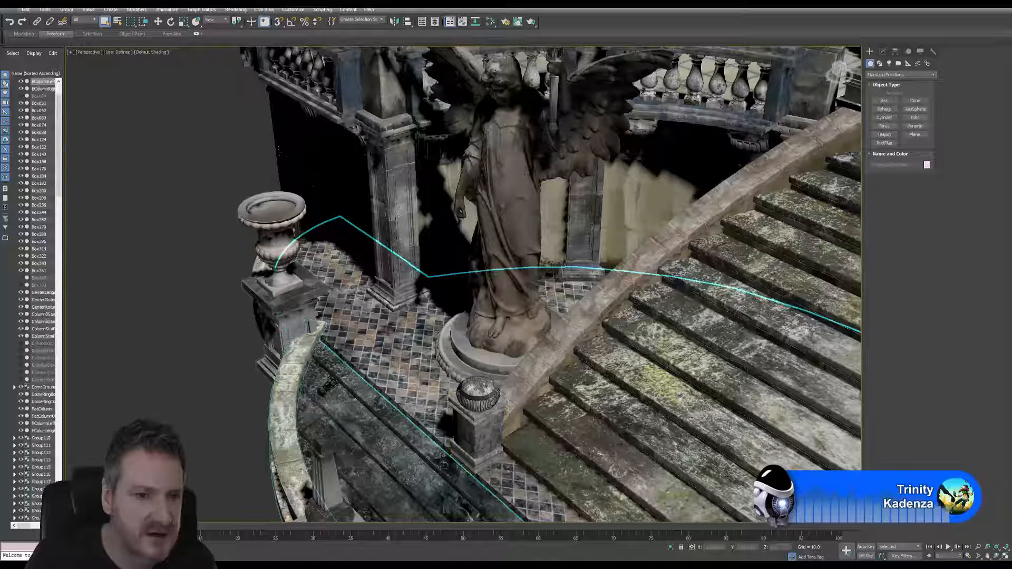
Step: Add the nearby posts, sloping stair wall, angel statue, column and terrace walls to the selection and isolate the selected objects
ctrl+click(464, 433)
ctrl+click(586, 315)
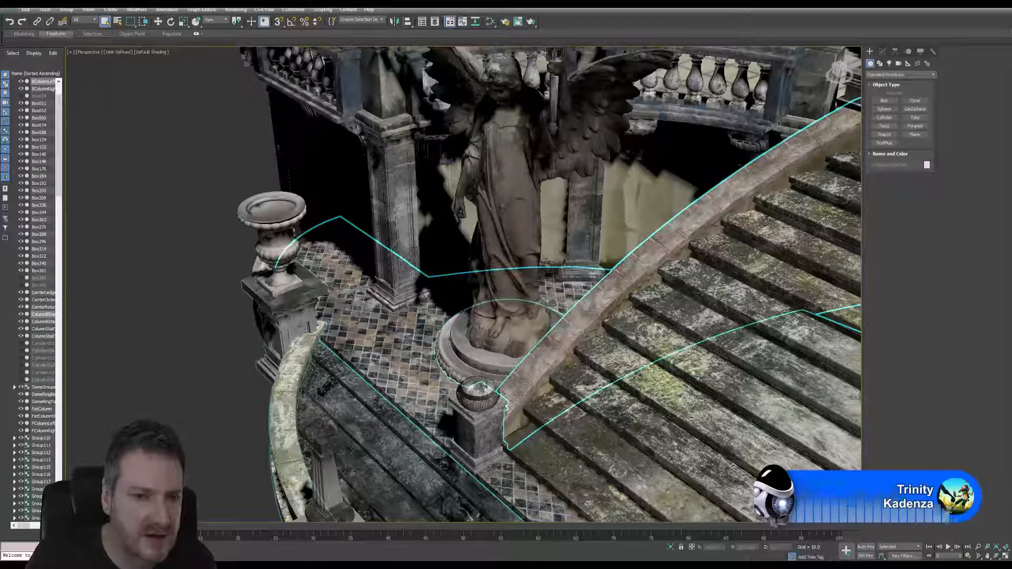
ctrl+click(540, 343)
ctrl+click(393, 202)
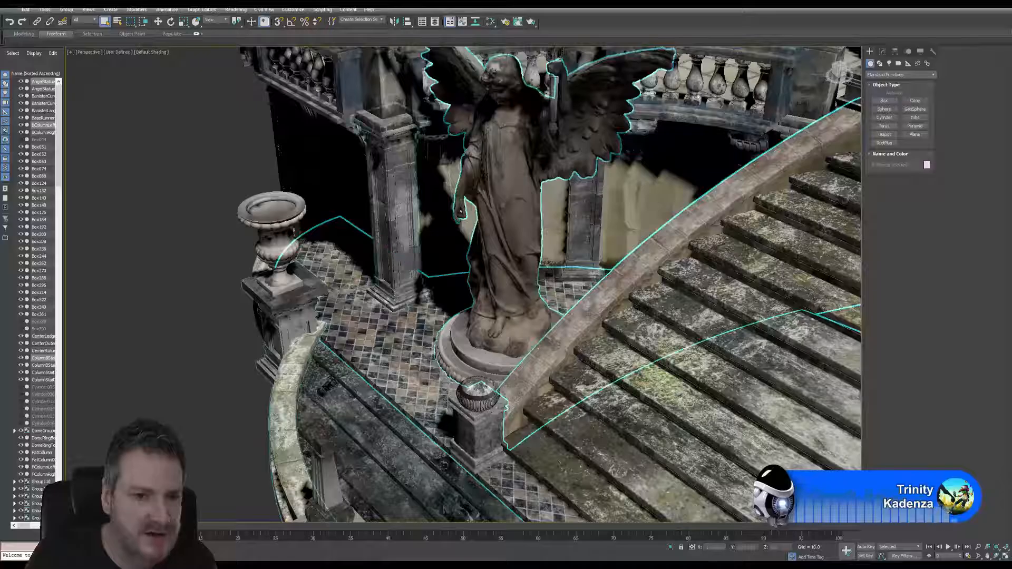
ctrl+click(337, 176)
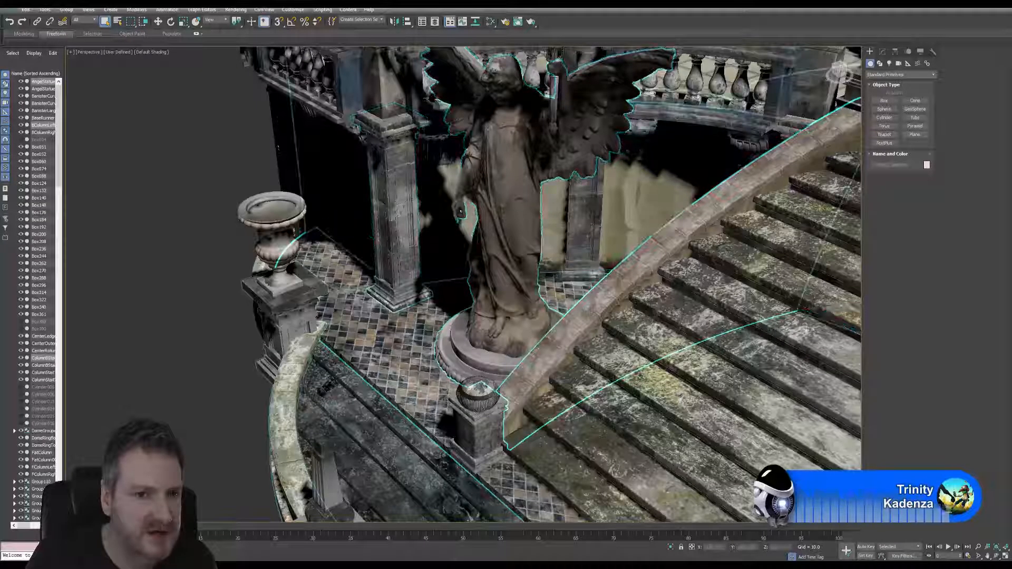
click(44, 10)
click(67, 86)
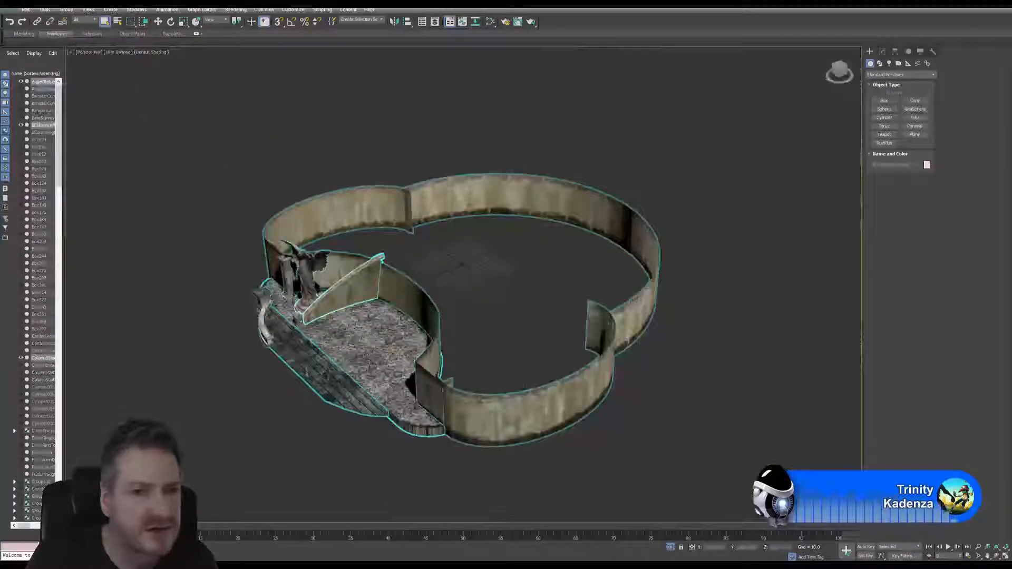
scroll(474, 284, up, 5)
scroll(345, 294, up, 3)
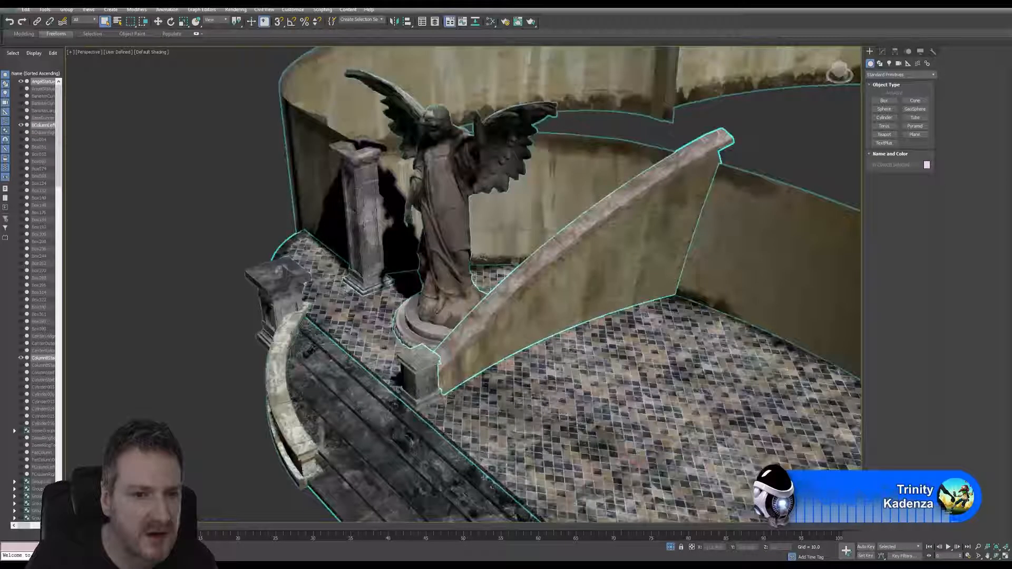
Step: Try flipping the polygon normals on all mesh elements of the curved lower stair border
click(163, 305)
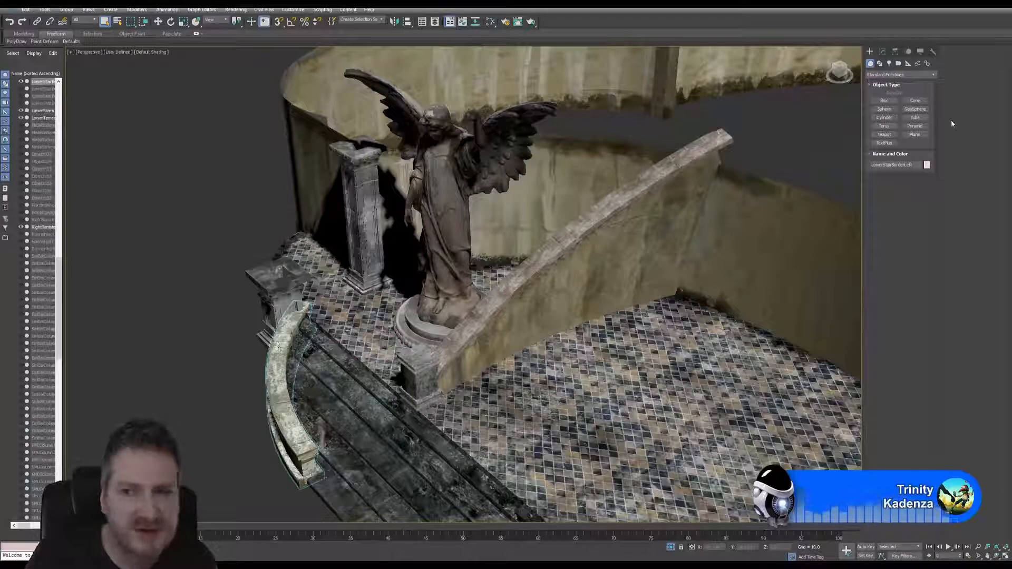
click(882, 51)
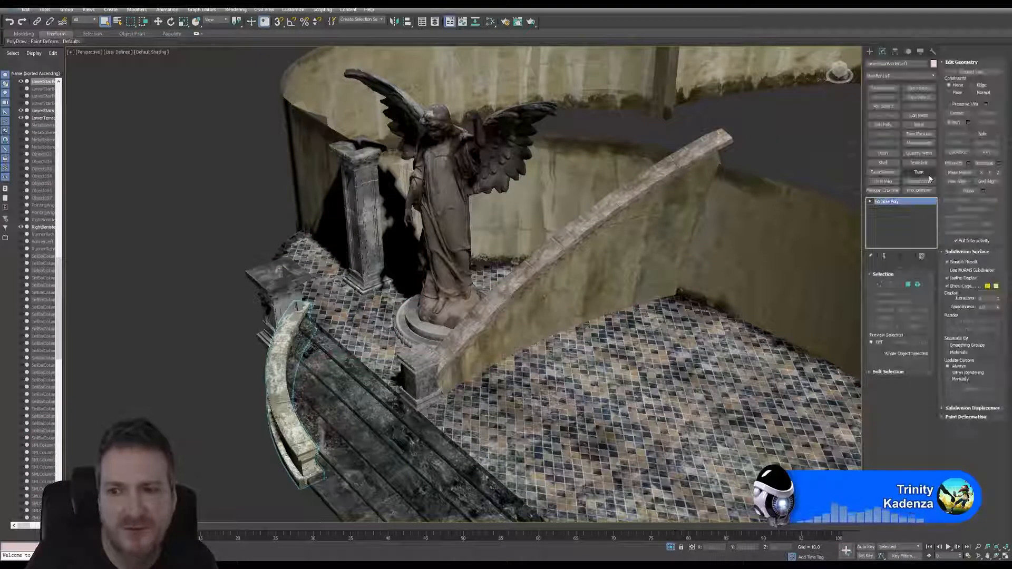
click(921, 284)
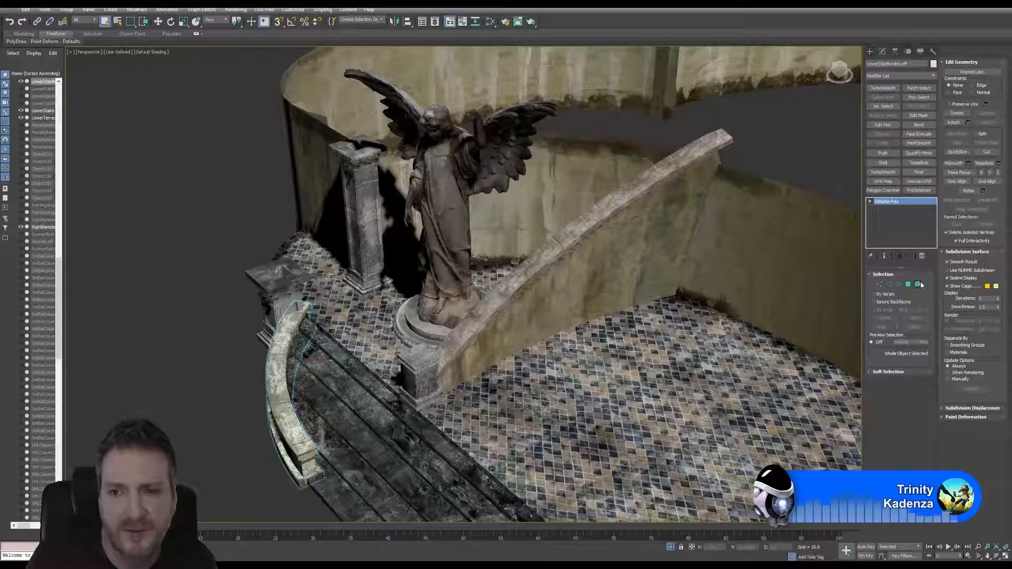
click(287, 401)
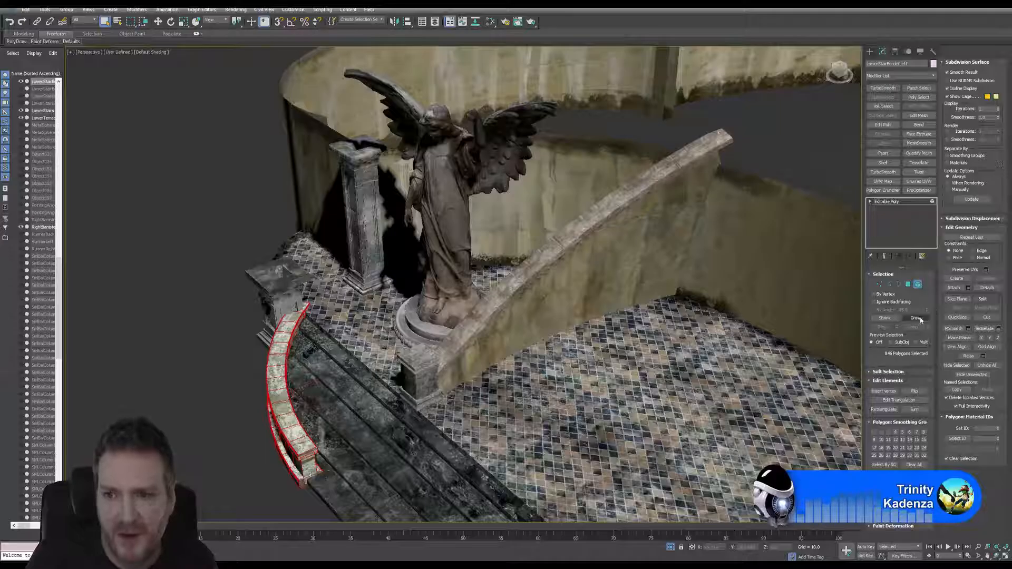
click(919, 392)
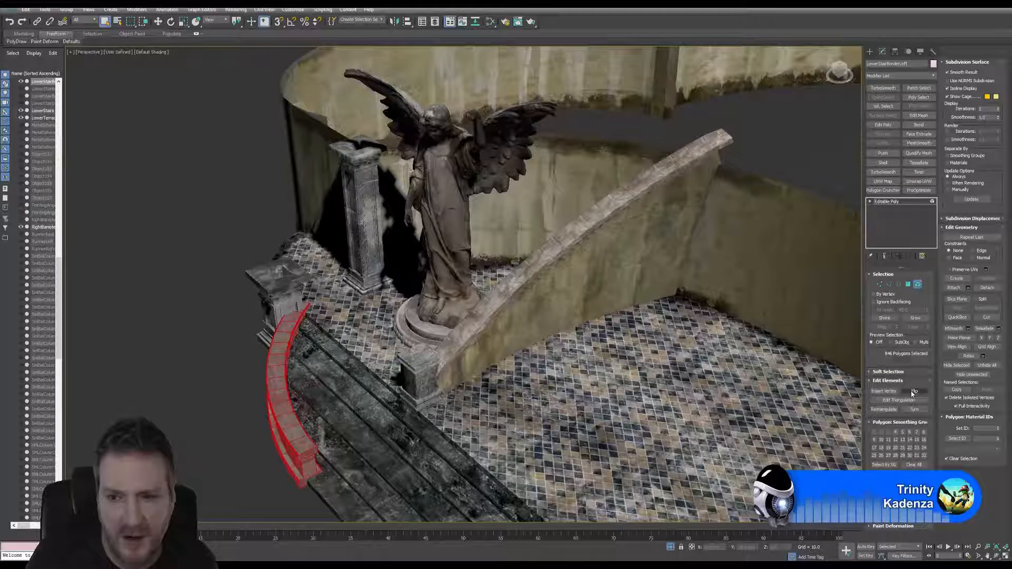
click(915, 392)
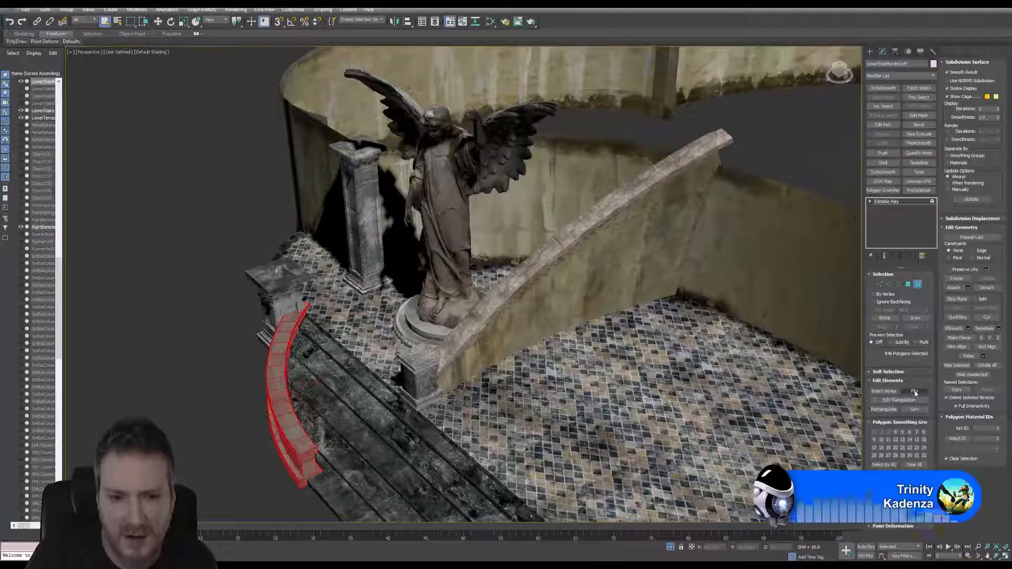
Step: Check the separate mesh elements of the curved stair border by selecting one and then all, and leave element editing
scroll(242, 345, up, 5)
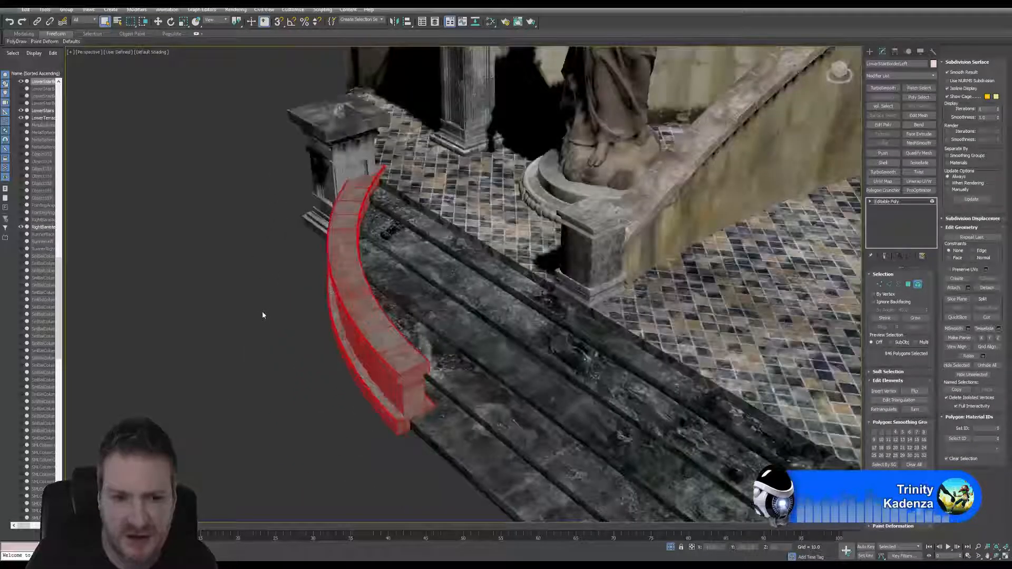
click(262, 315)
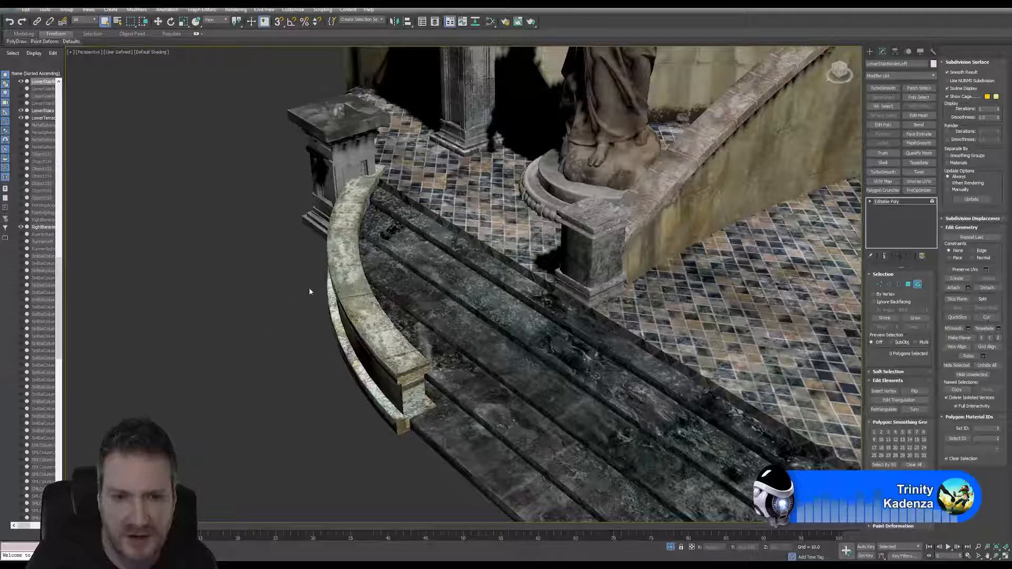
click(341, 276)
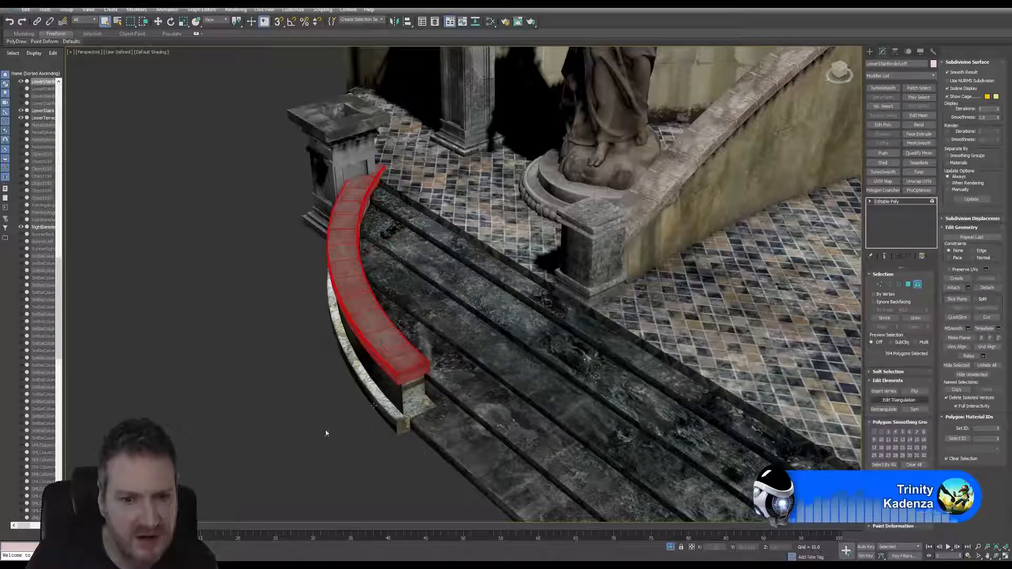
key(ctrl+a)
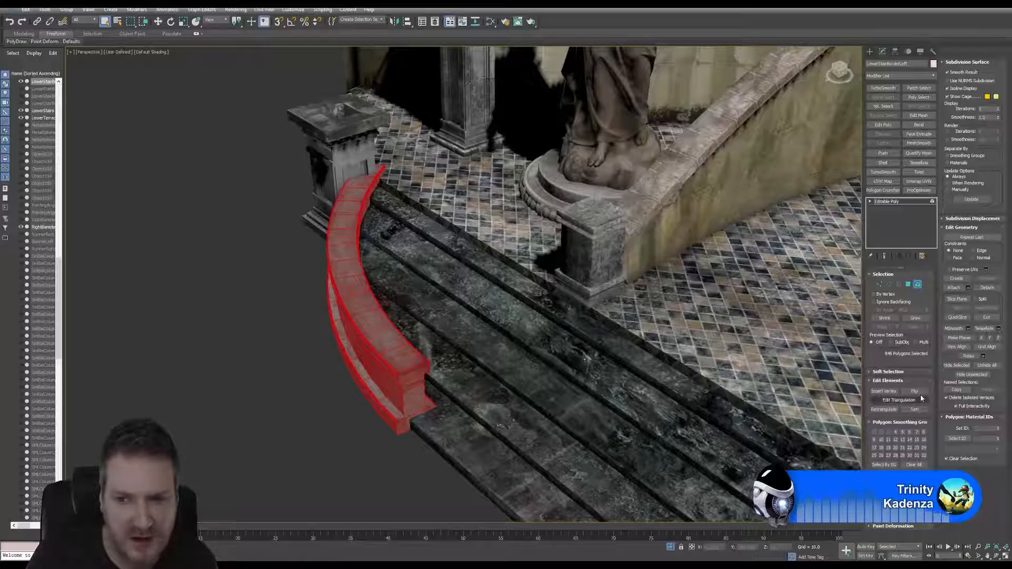
click(326, 357)
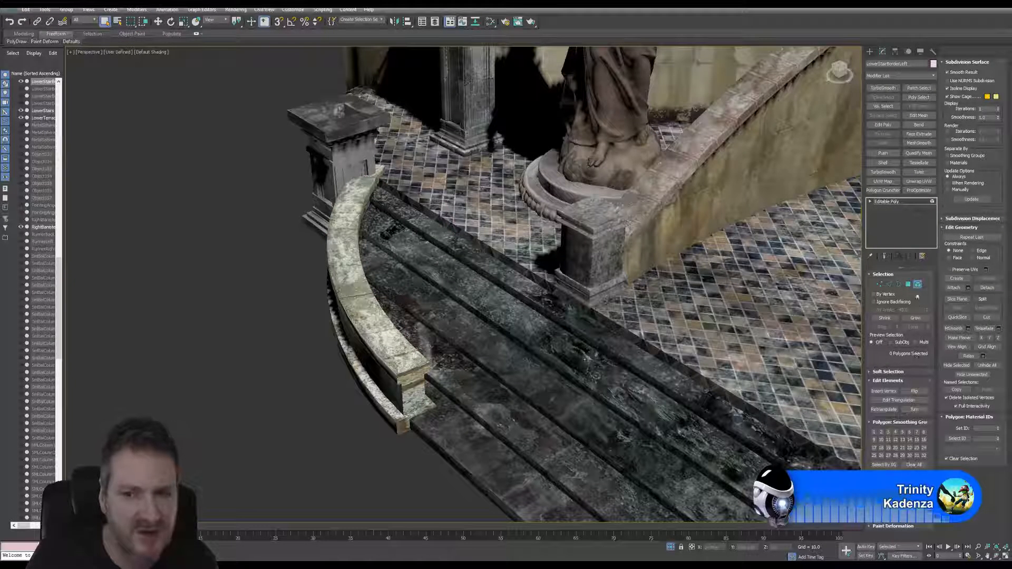
click(896, 201)
Step: Create a Guruware ivy object in the empty area beyond the curved stair border
alt+middle_drag(527, 263, 563, 274)
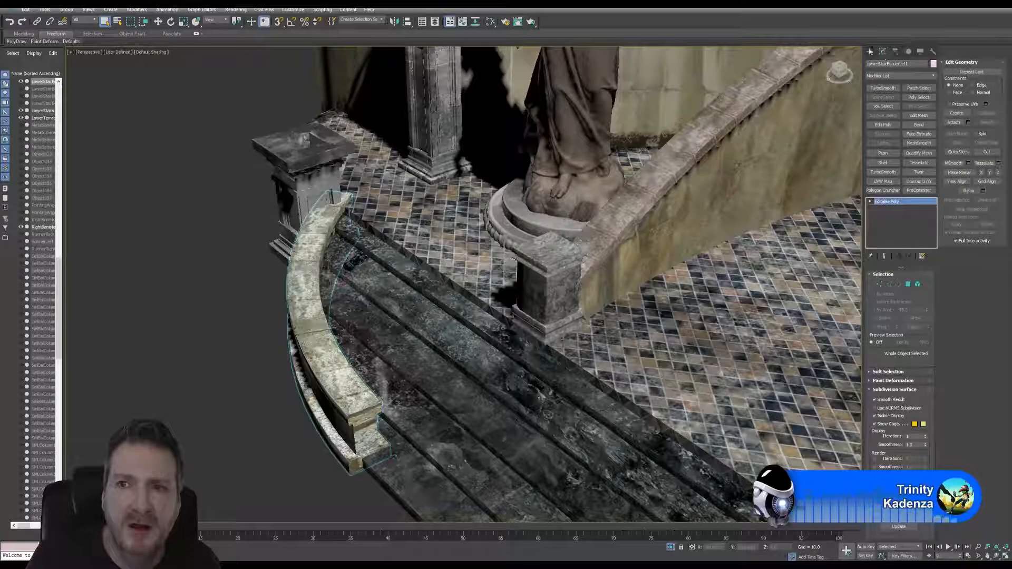
click(870, 51)
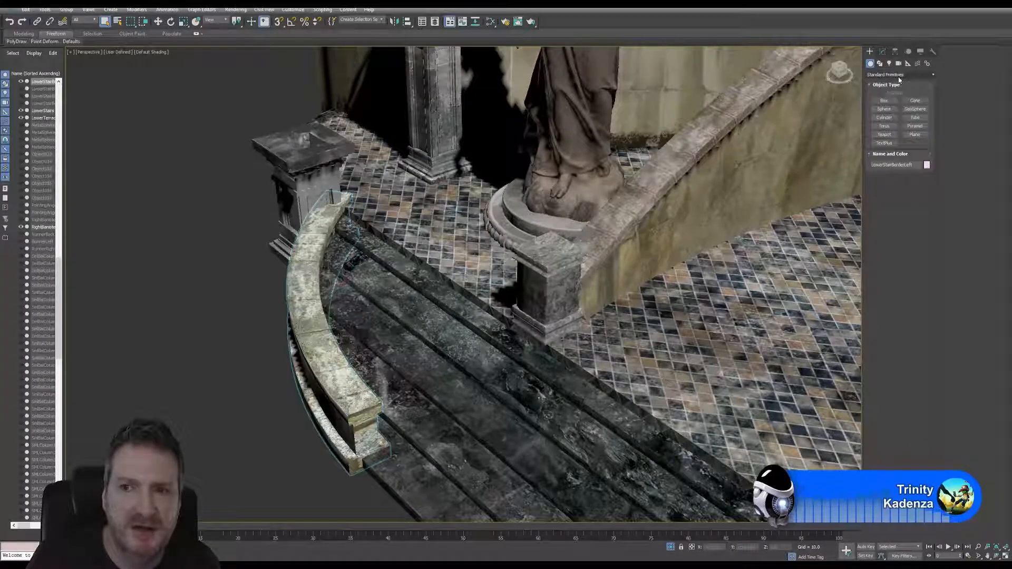
click(898, 74)
click(890, 175)
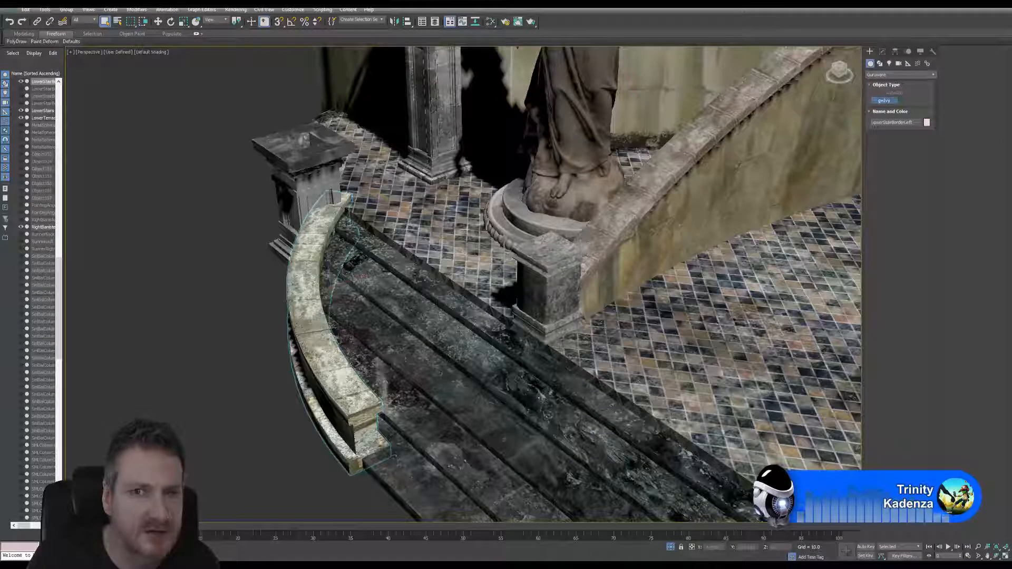
click(884, 100)
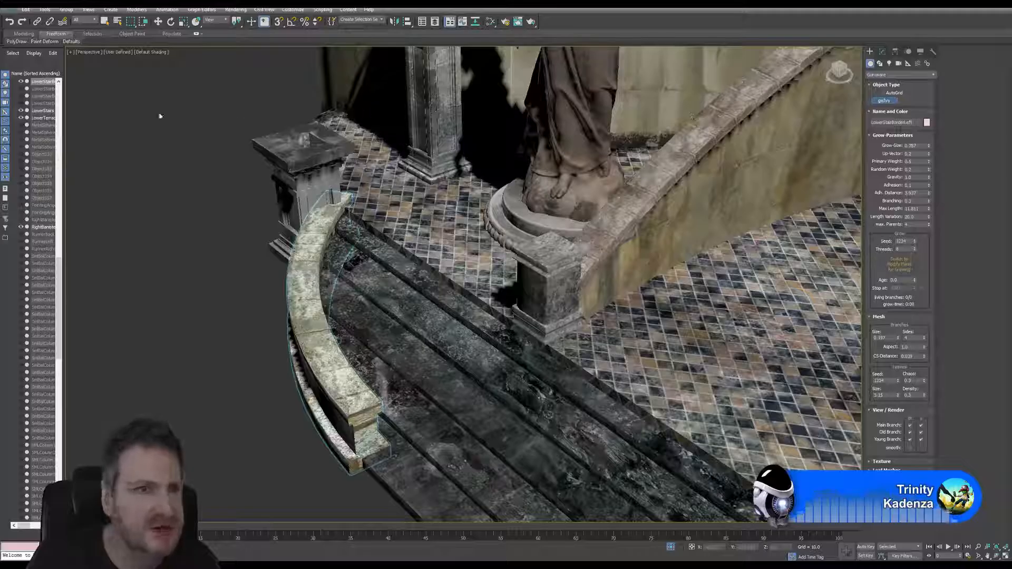
click(183, 190)
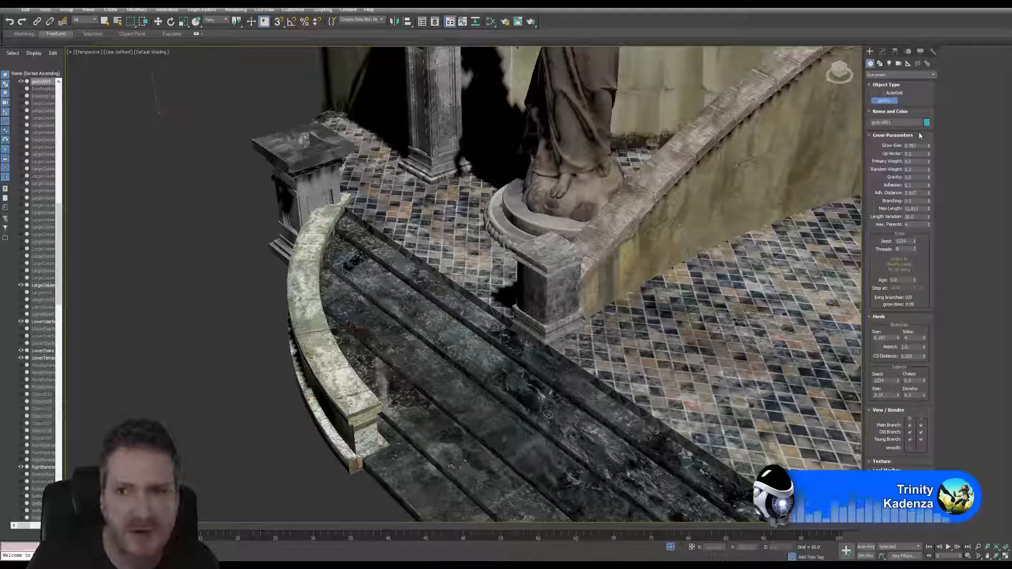
Step: Move the ivy object from the empty area towards the steps inside the curved stair border
click(158, 24)
drag(161, 106, 342, 310)
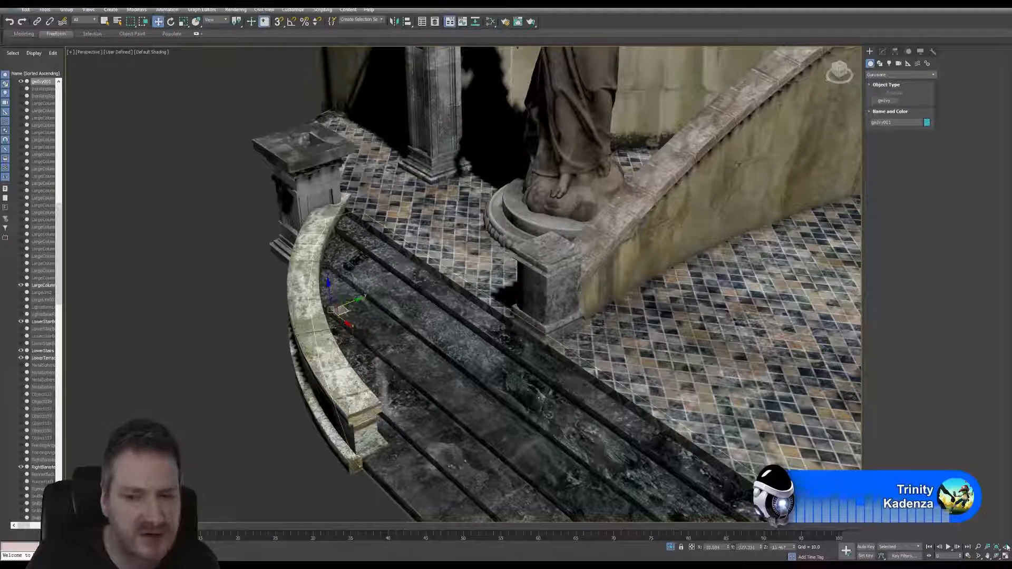
click(993, 553)
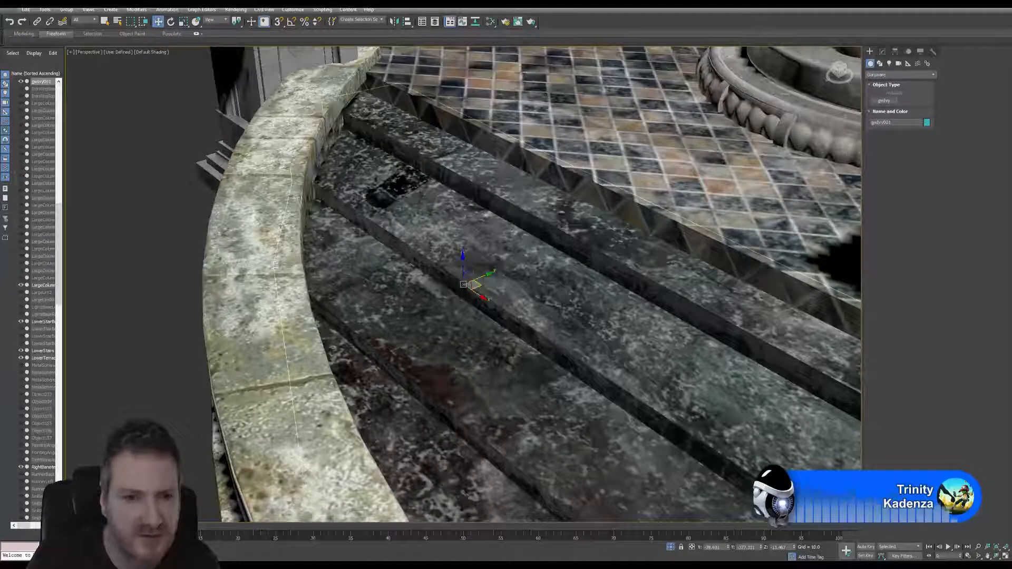
click(996, 555)
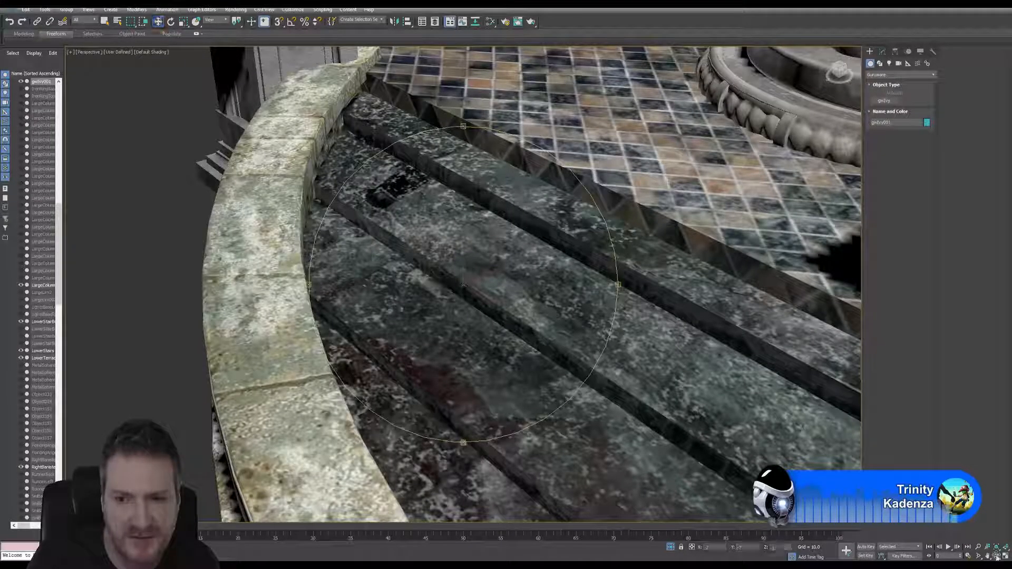
drag(462, 308, 307, 223)
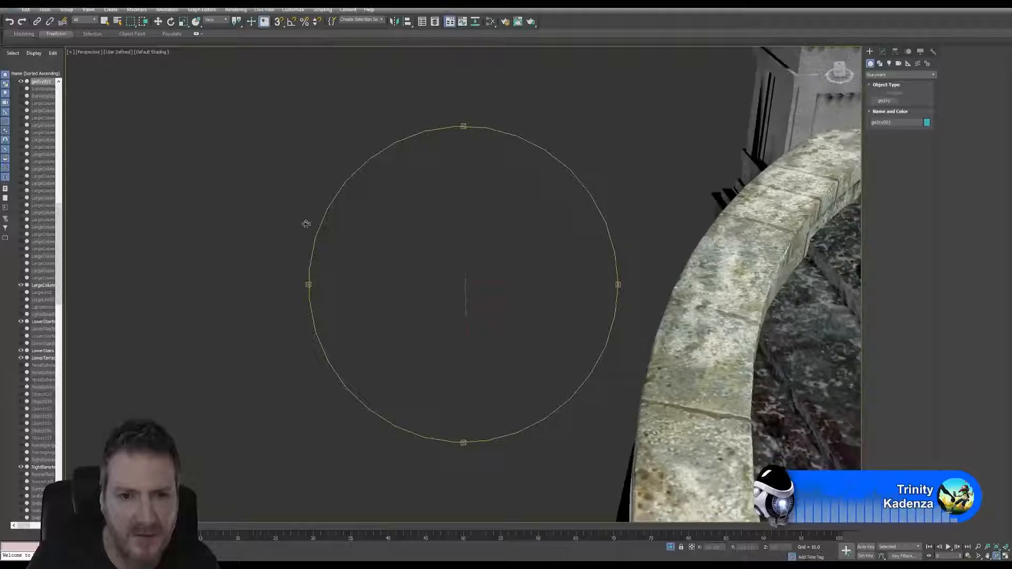
click(159, 23)
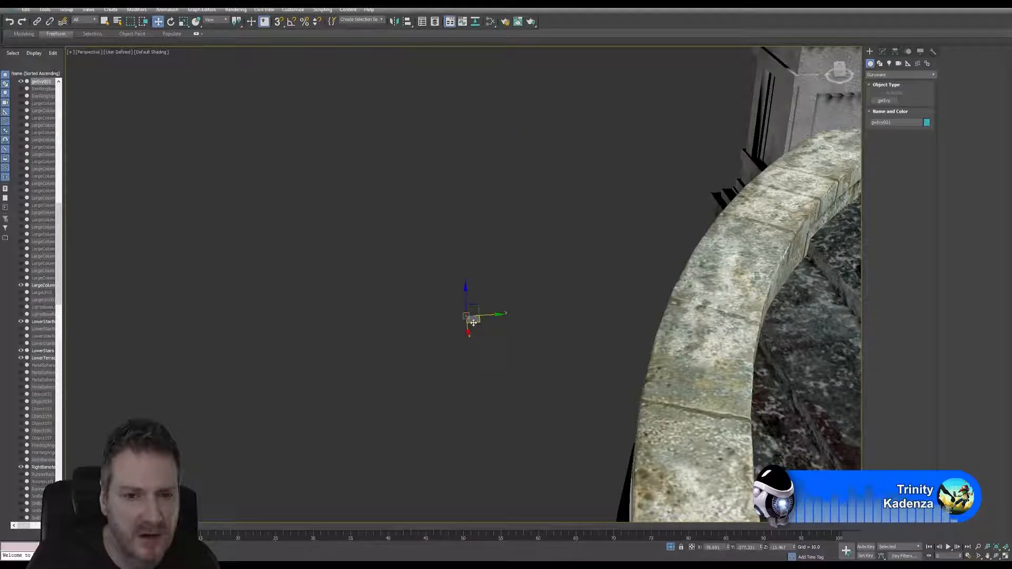
drag(473, 323, 774, 390)
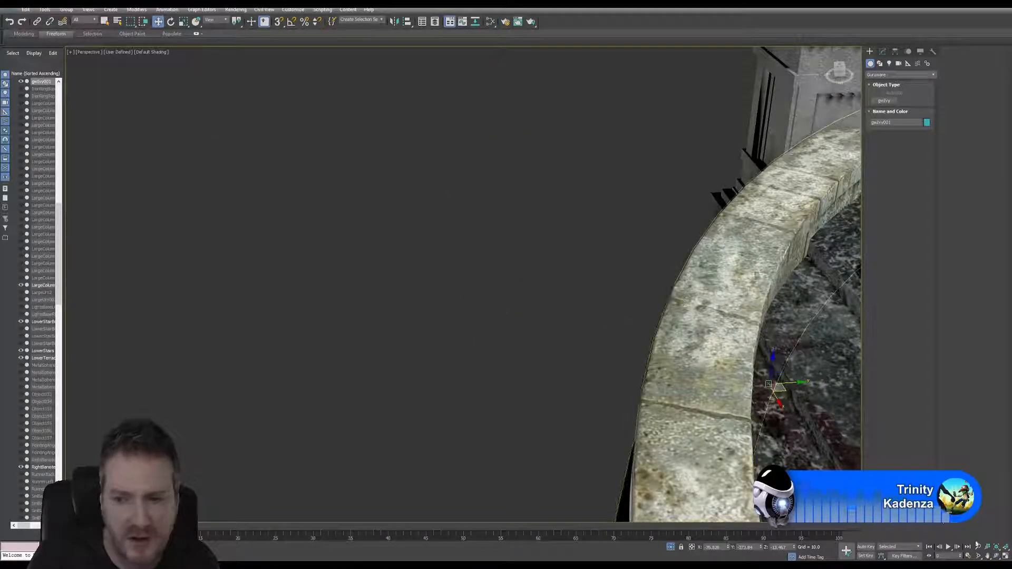
Step: Bring the ivy object closer to the curved border, switch to four viewports, and lower it to stair level in the Front view
key(ctrl+z)
key(shift+z)
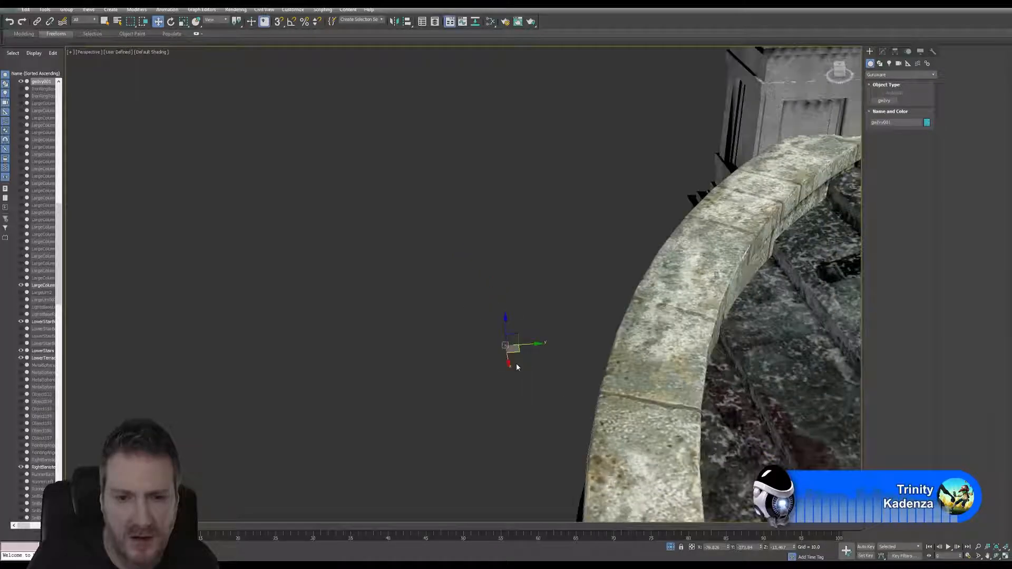
key(shift+z)
key(shift+z)
key(shift+z)
key(shift+z)
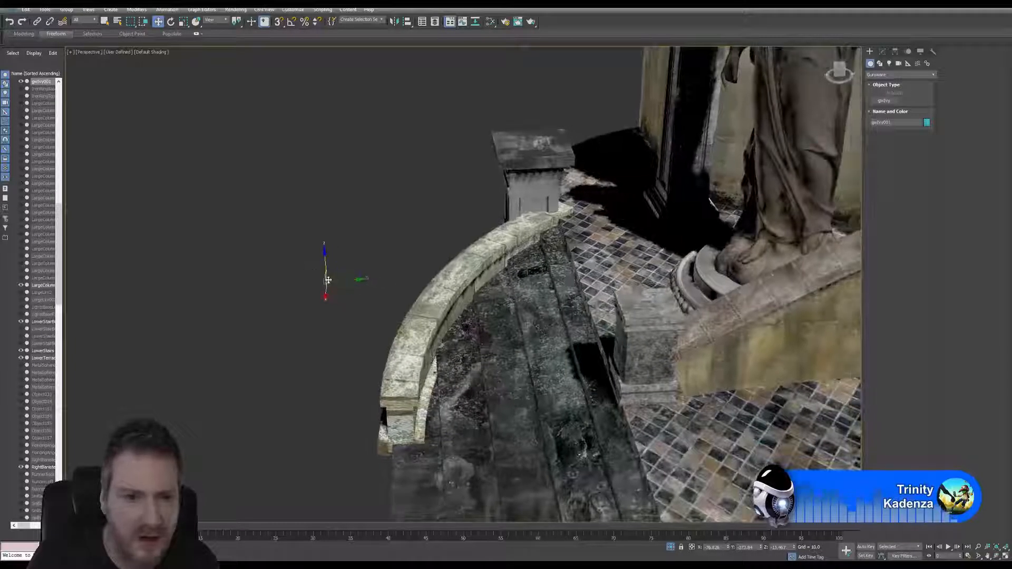
drag(327, 279, 499, 280)
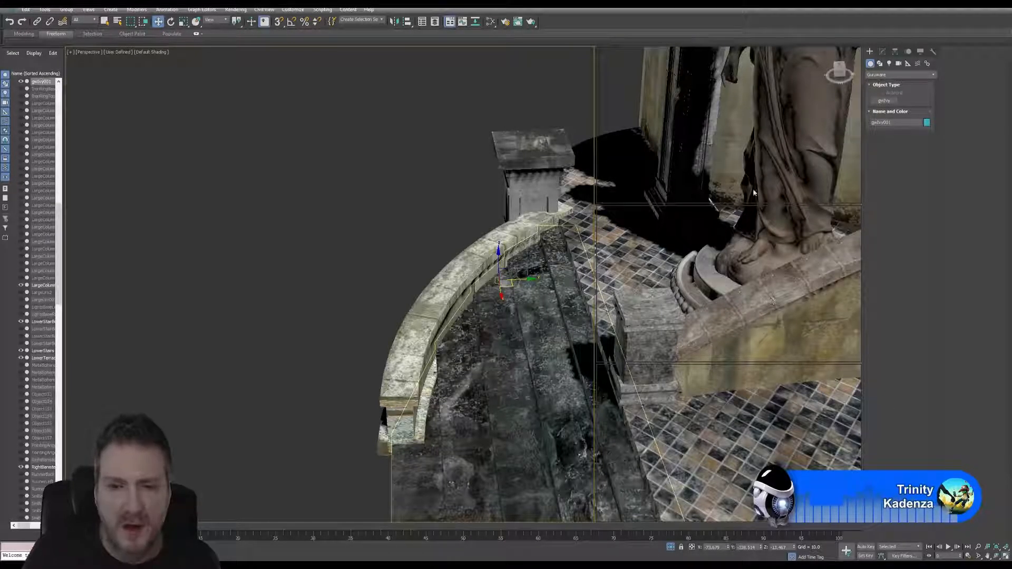
scroll(696, 340, up, 10)
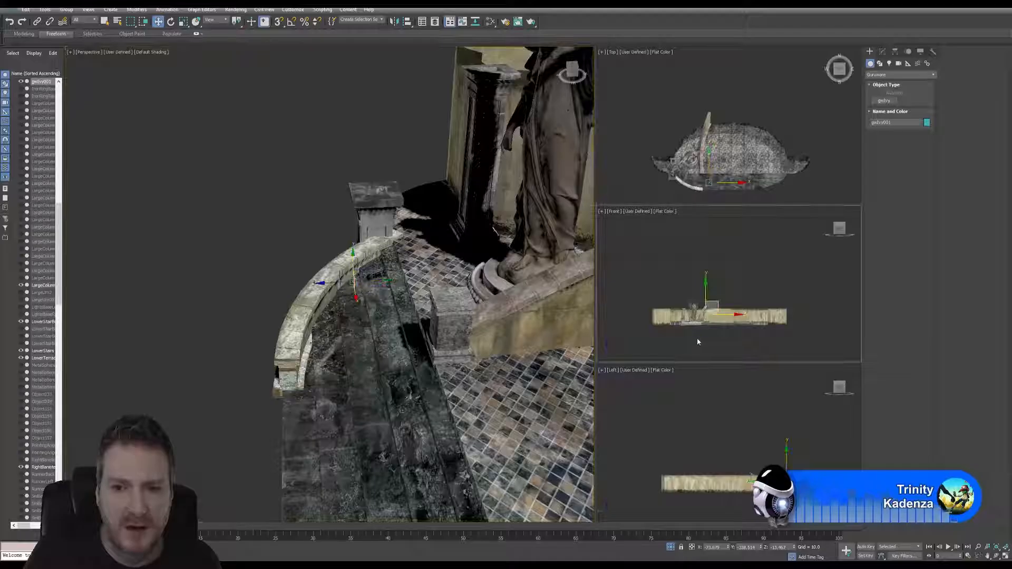
drag(715, 234, 709, 275)
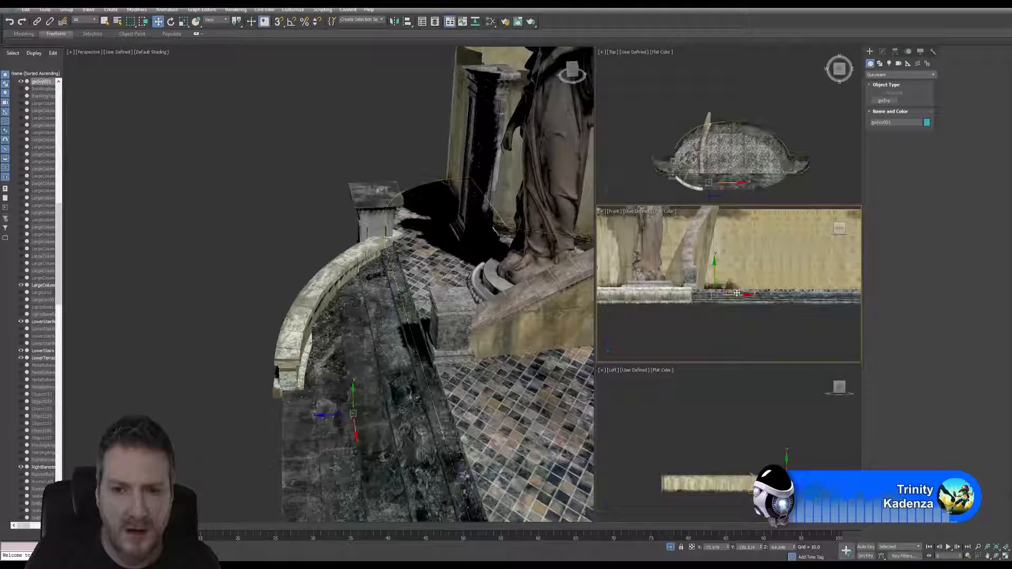
Step: Place the ivy object against the inner base of the curved border, where it meets the steps
click(294, 313)
scroll(294, 313, up, 5)
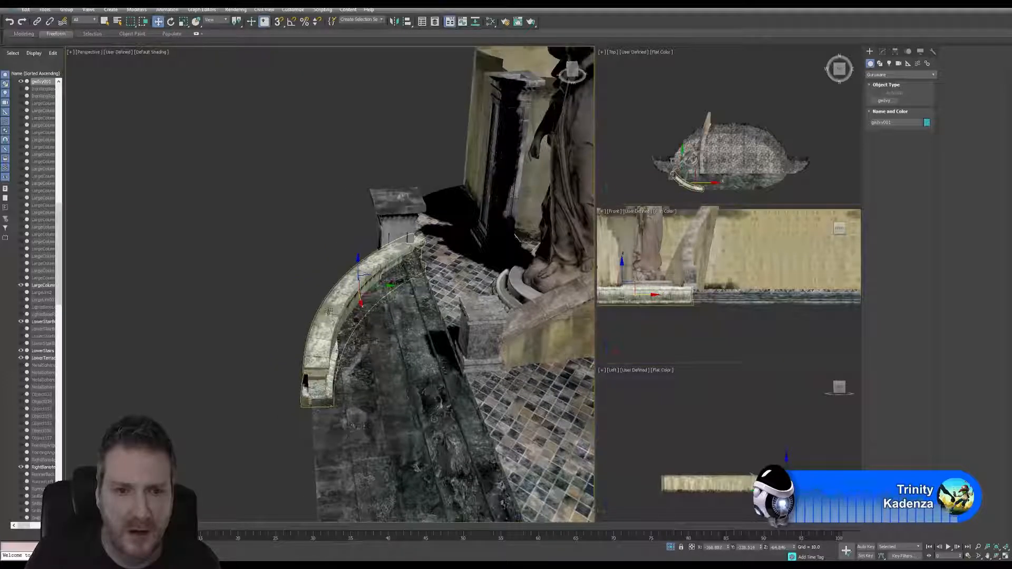
drag(404, 271, 415, 298)
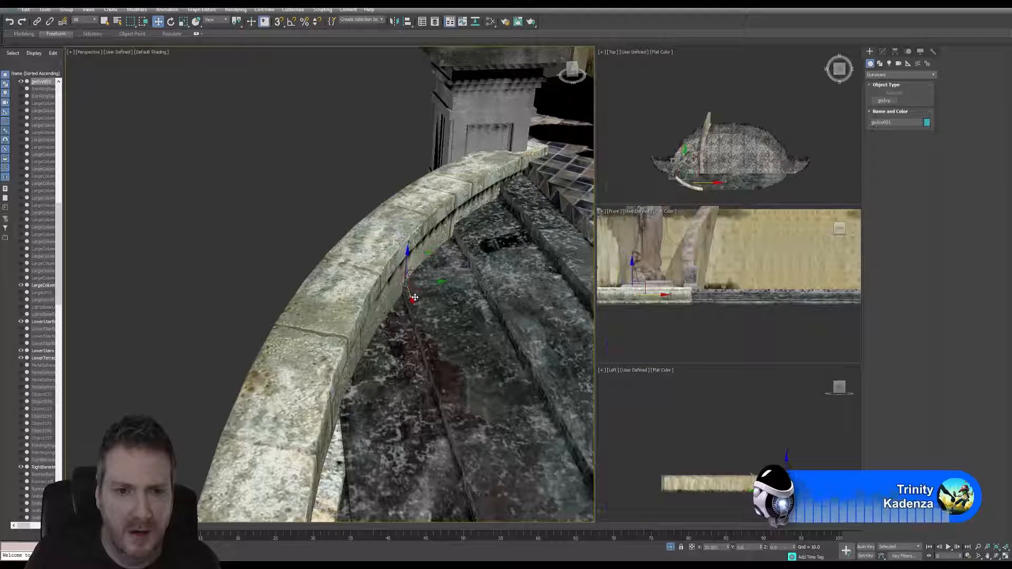
scroll(410, 299, up, 3)
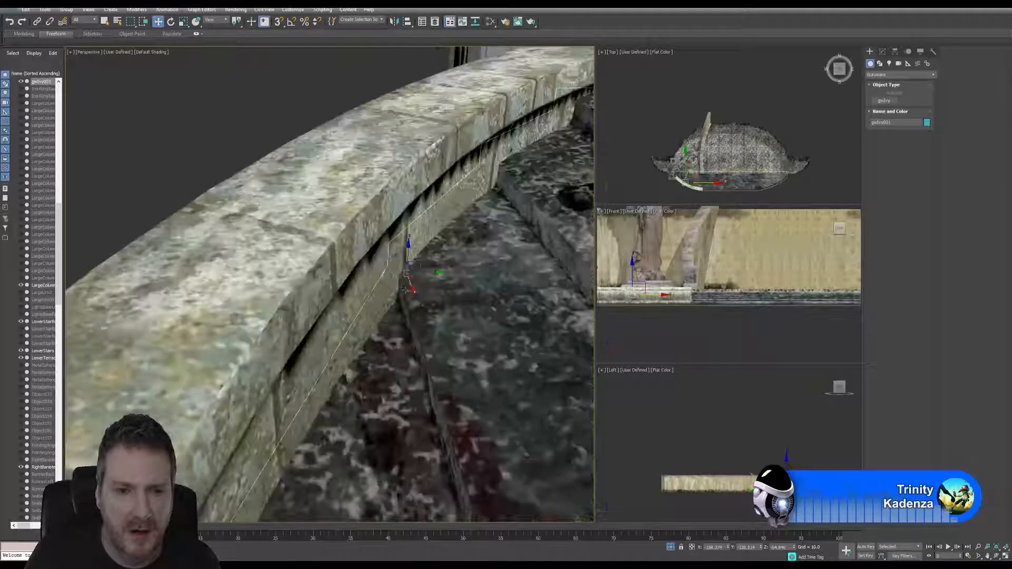
click(997, 556)
mouse_move(422, 291)
mouse_down()
mouse_move(399, 245)
mouse_move(412, 293)
mouse_up()
scroll(412, 293, down, 2)
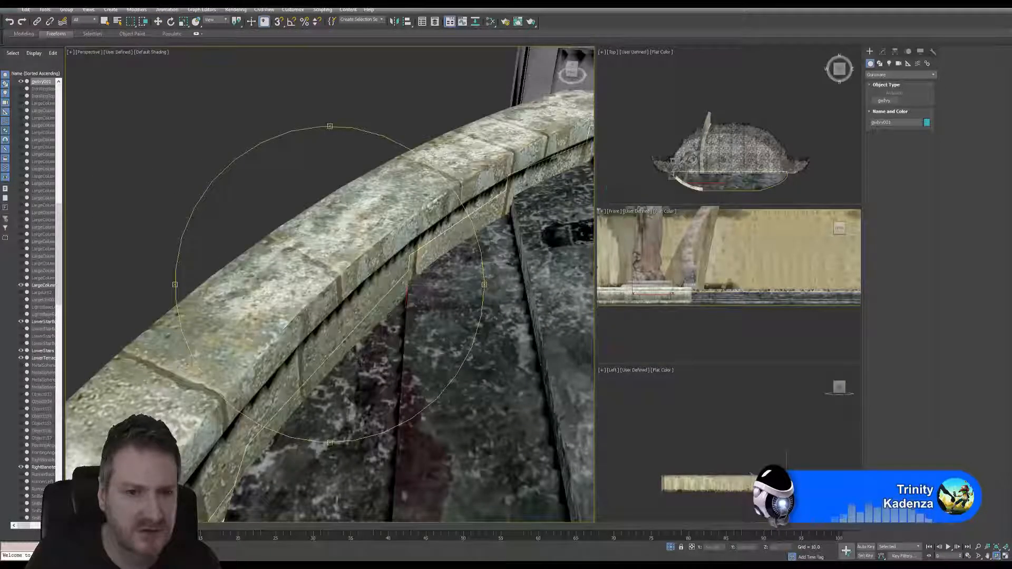
Step: Expand the ivy's leaf mesh settings, test-grow the ivy briefly, stop the growth, and inspect how it spreads along the border
click(883, 52)
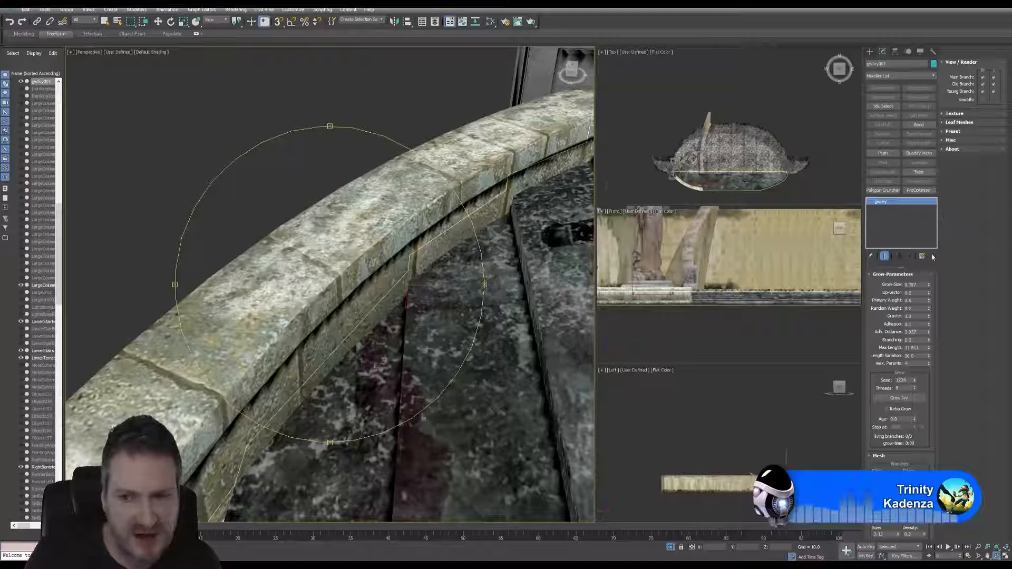
click(946, 123)
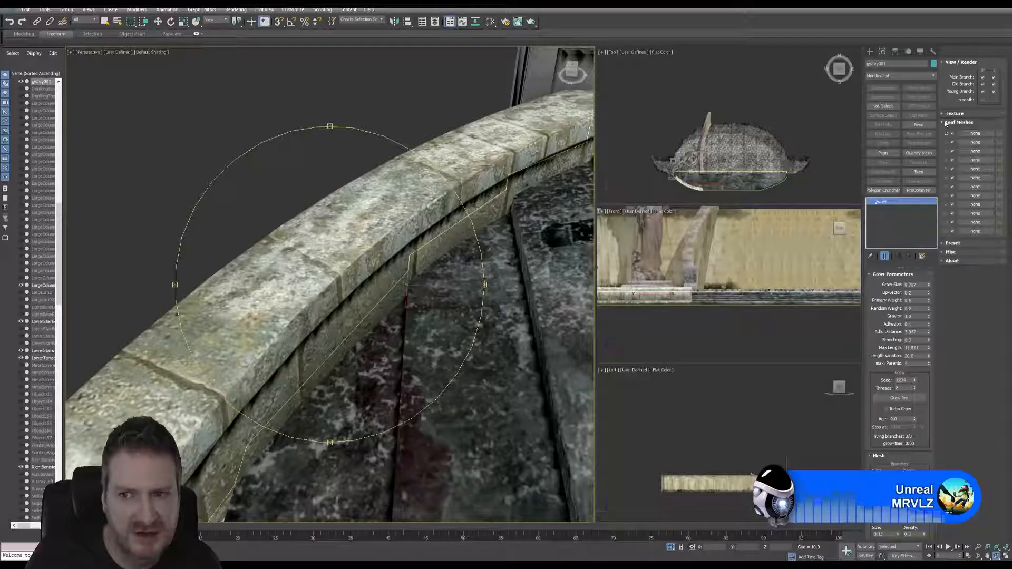
click(898, 399)
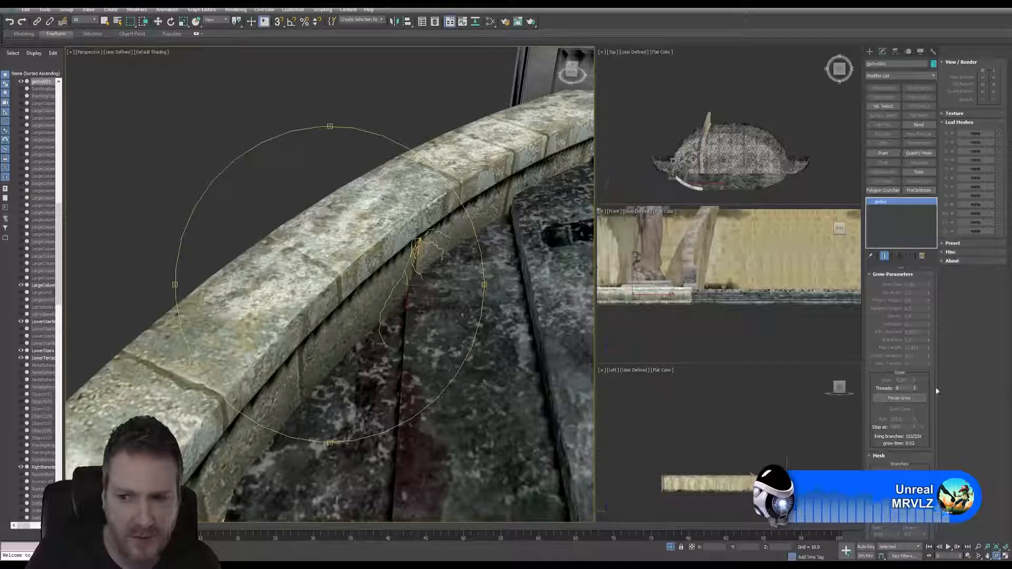
click(911, 400)
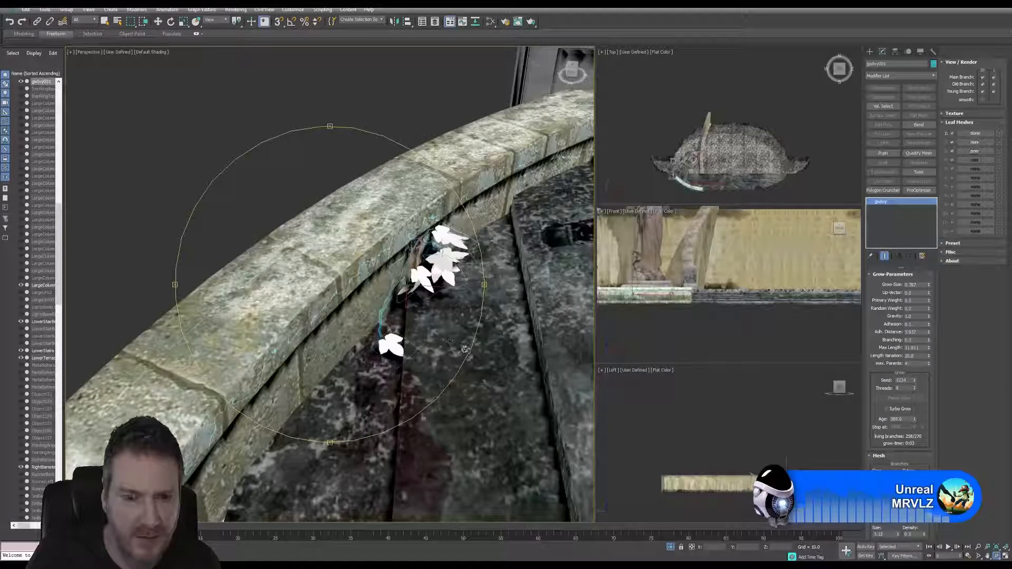
alt+middle_drag(427, 322, 436, 278)
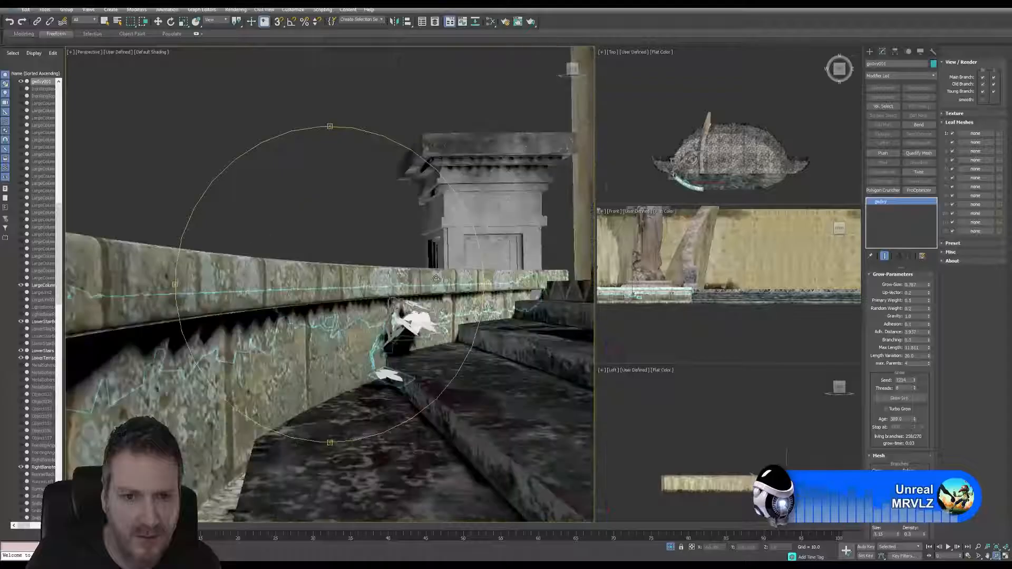
alt+middle_drag(266, 330, 289, 351)
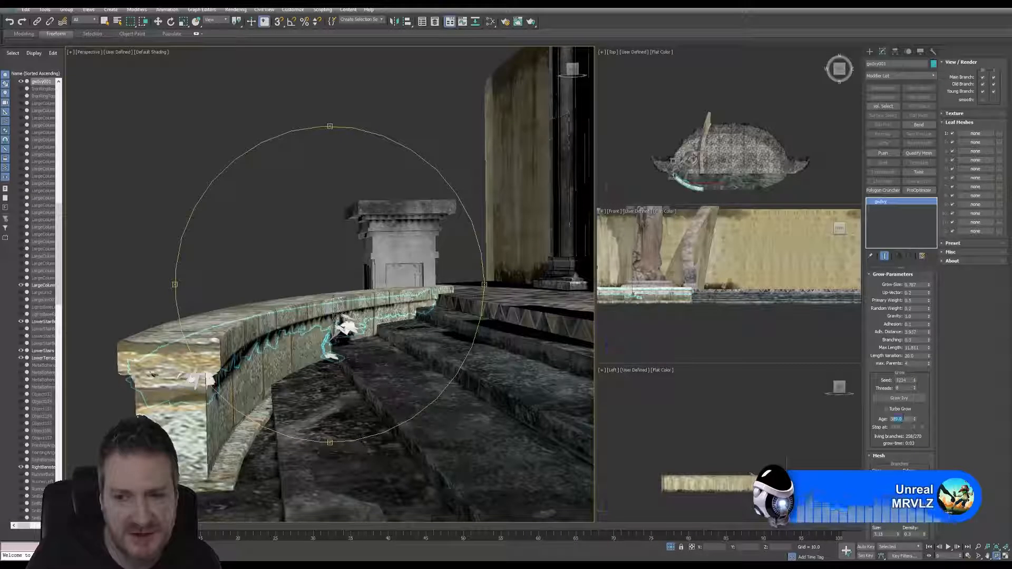
Step: Clear the test growth by resetting the ivy's Age to 0
double_click(907, 418)
text(0)
key(Return)
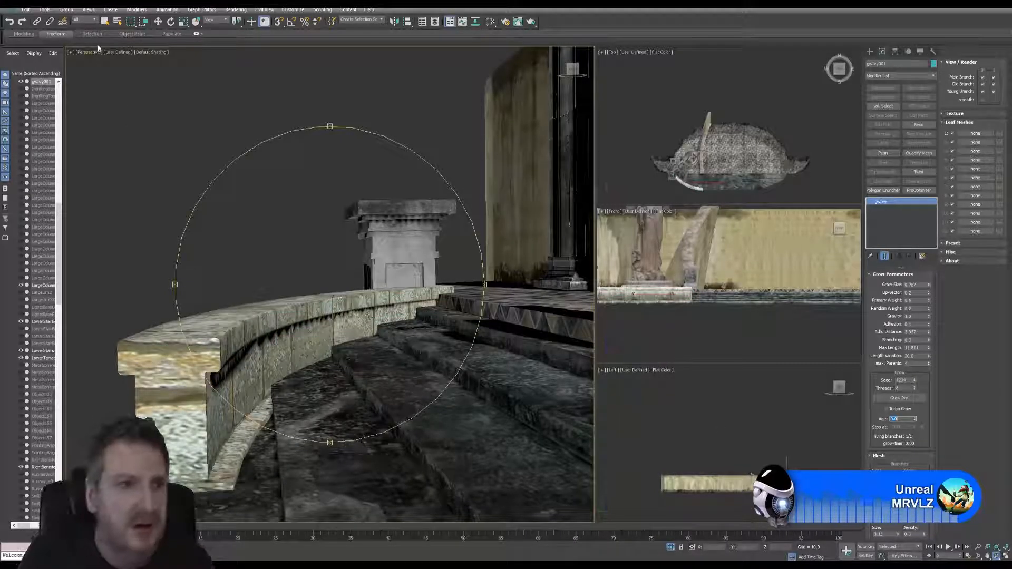
Step: Flip the normals of all mesh elements of the curved stair border, turn off selected-face shading, and leave element editing
click(105, 22)
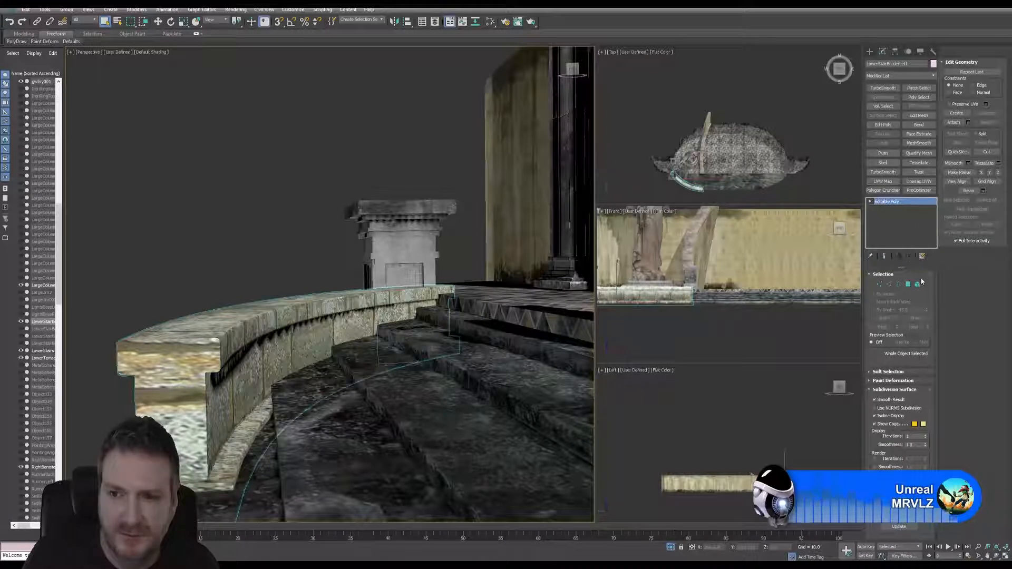
click(917, 284)
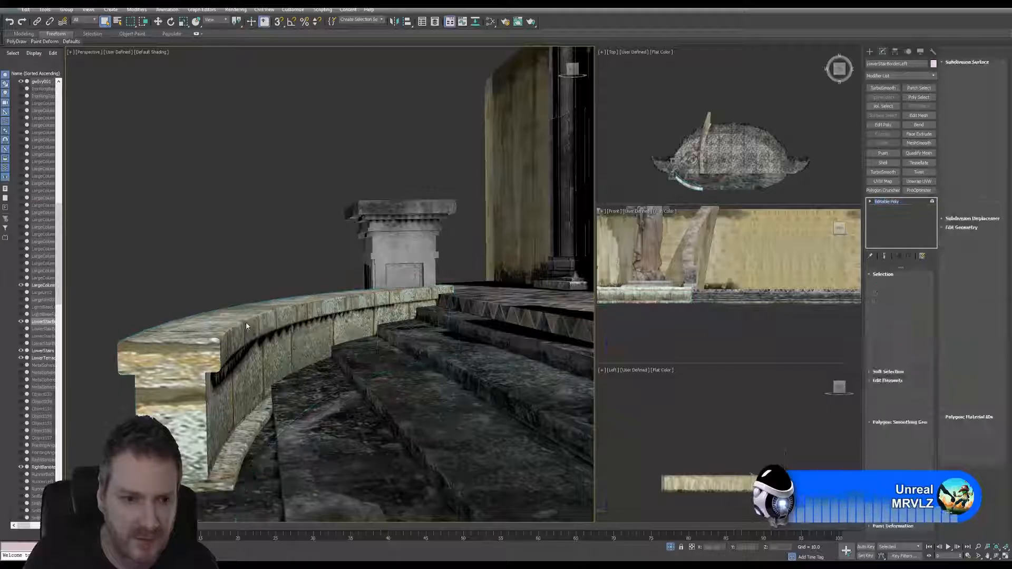
scroll(214, 264, down, 4)
drag(104, 183, 421, 415)
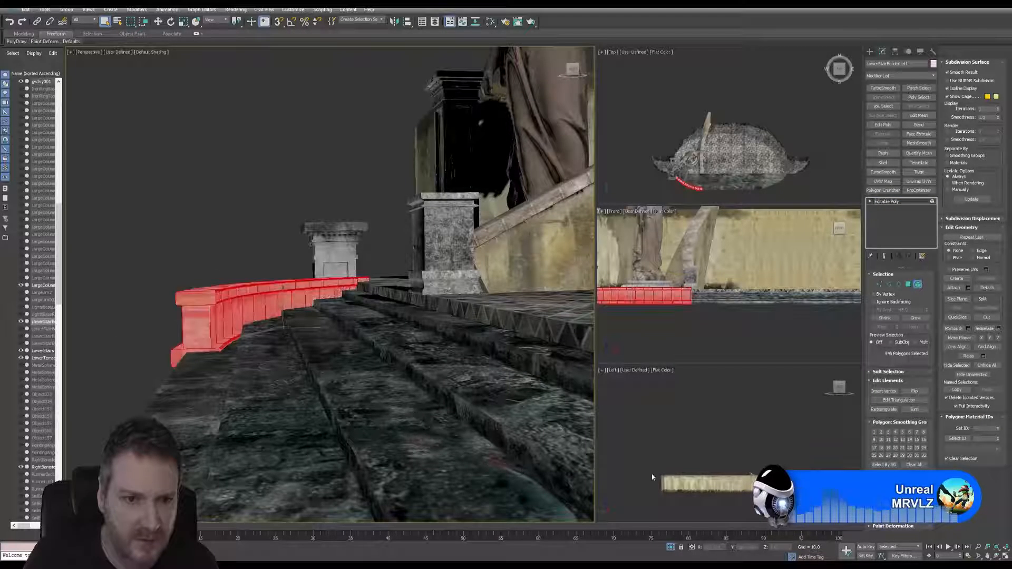
key(F2)
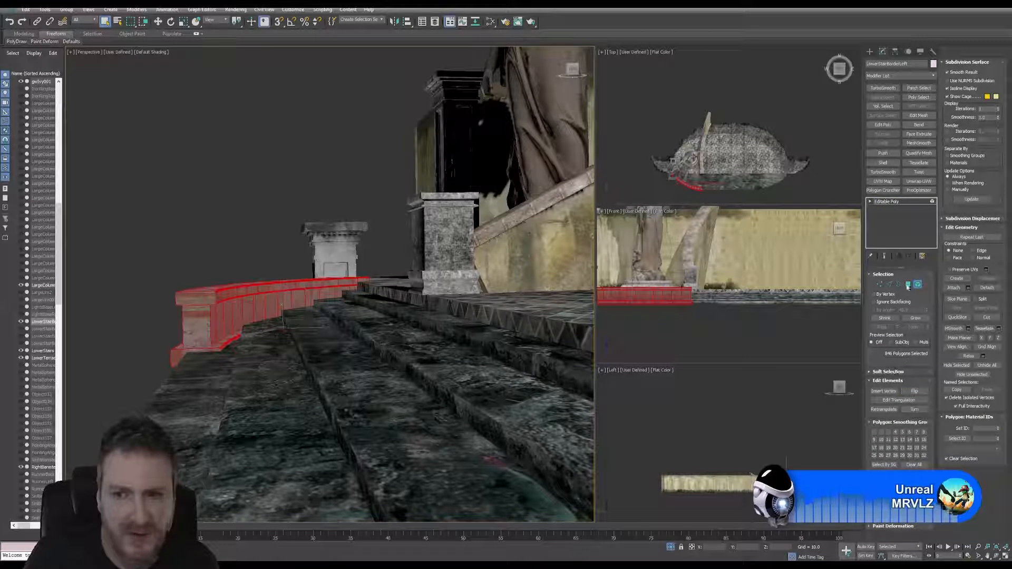
click(917, 284)
Step: Reselect the ivy at the border's inner base, grow it over the curved stone border, and stop once leaves cover it
scroll(311, 324, up, 5)
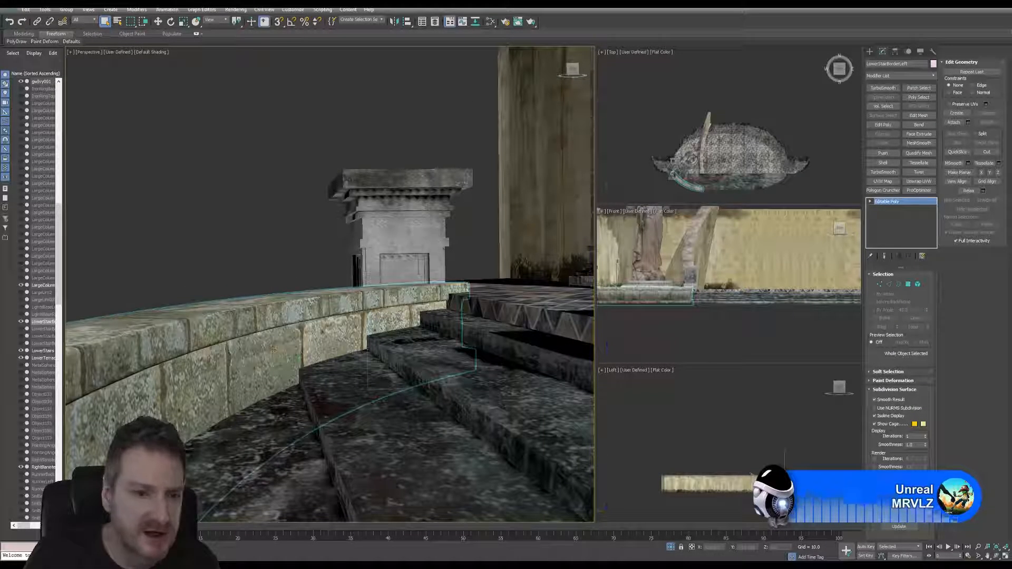
click(299, 356)
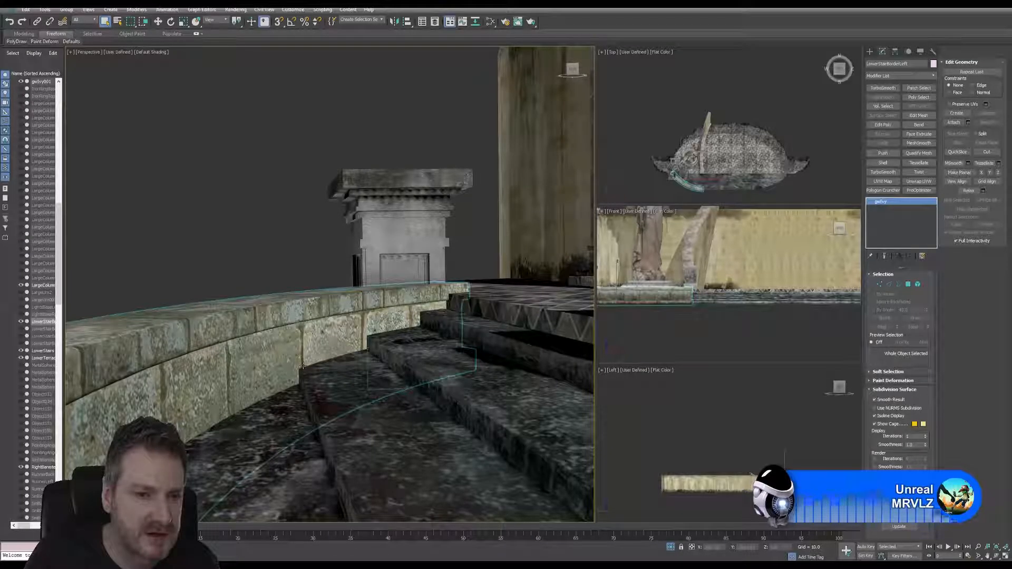
click(303, 365)
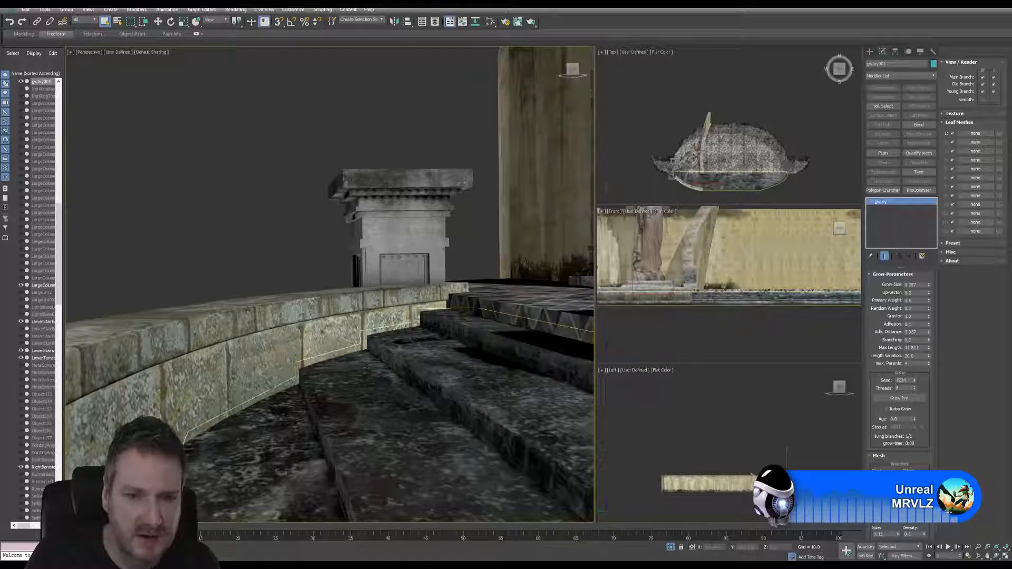
click(898, 398)
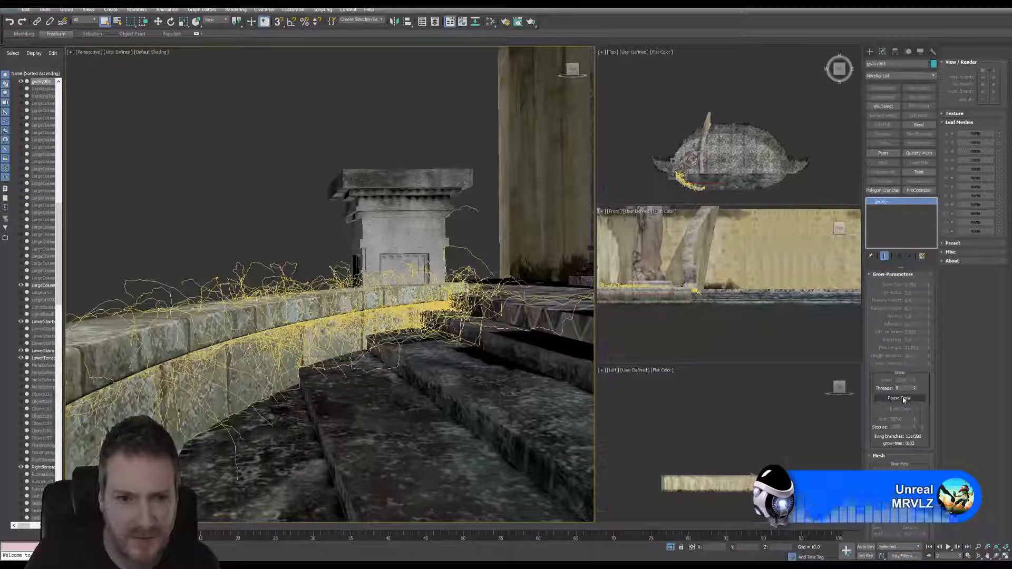
click(903, 399)
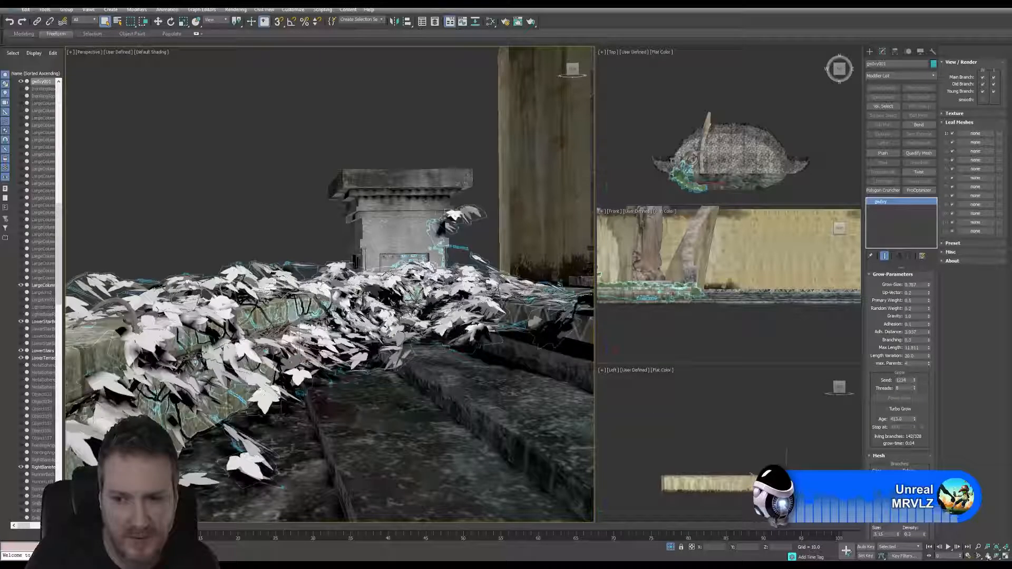
click(992, 556)
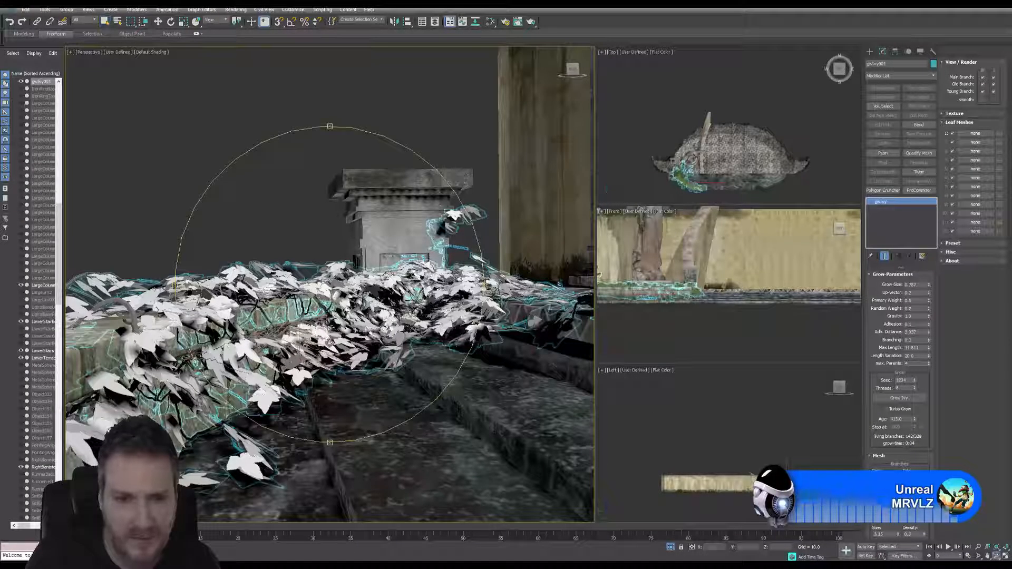
mouse_move(327, 342)
mouse_down()
mouse_move(353, 361)
mouse_move(320, 347)
mouse_up()
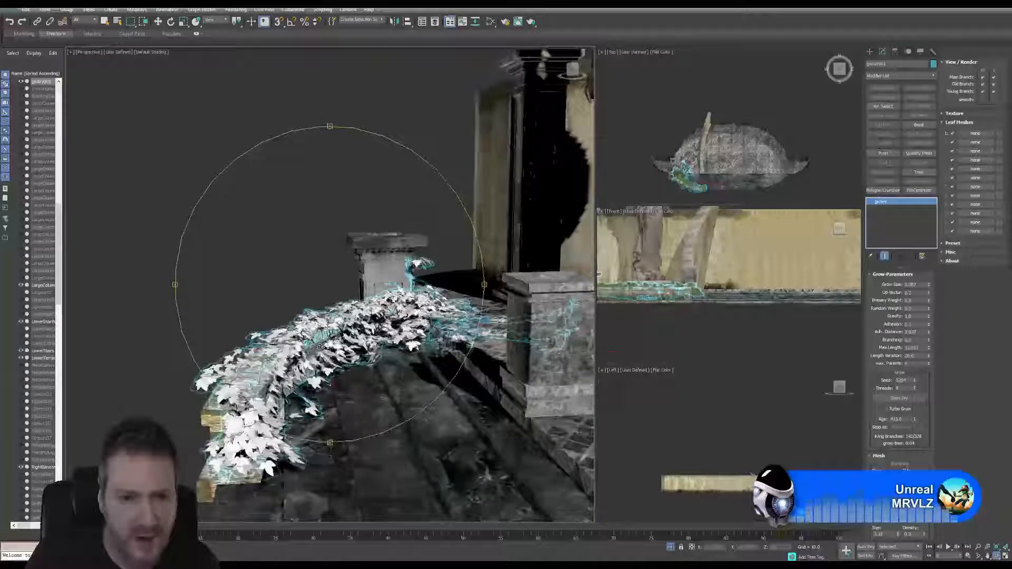
click(393, 22)
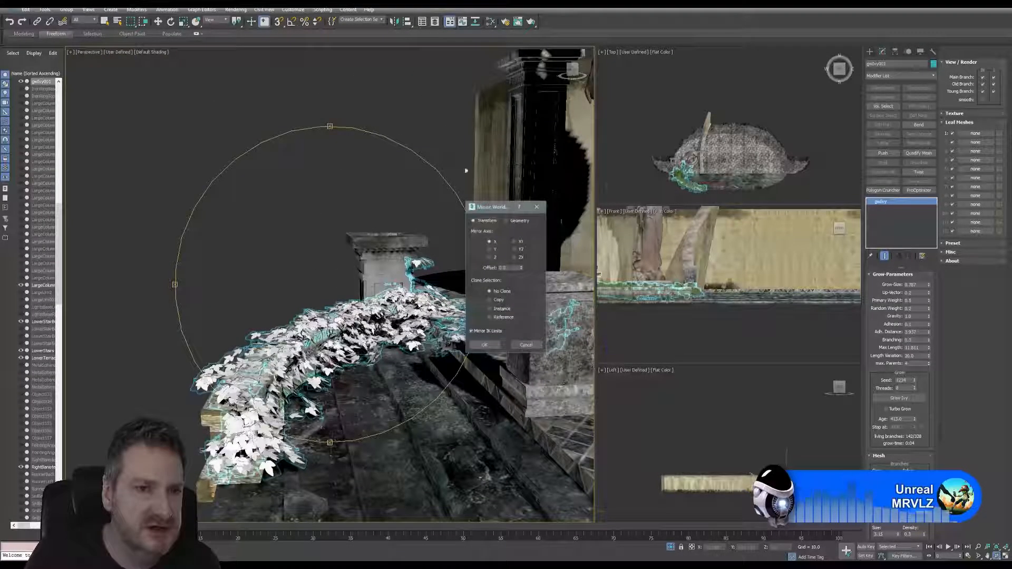
click(536, 207)
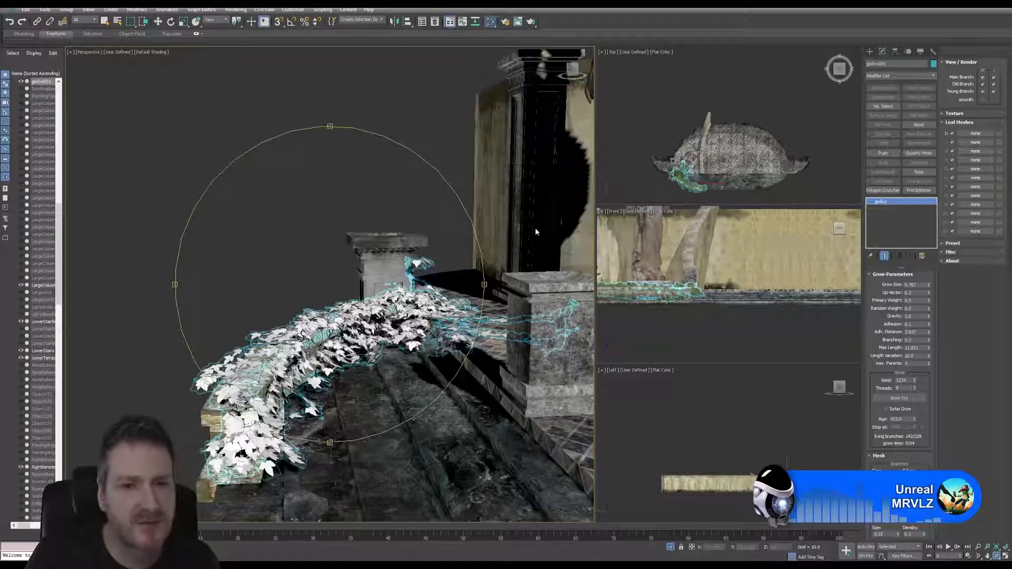
Step: Open the Slate Material Editor and move all existing material nodes aside to clear space in the view
key(m)
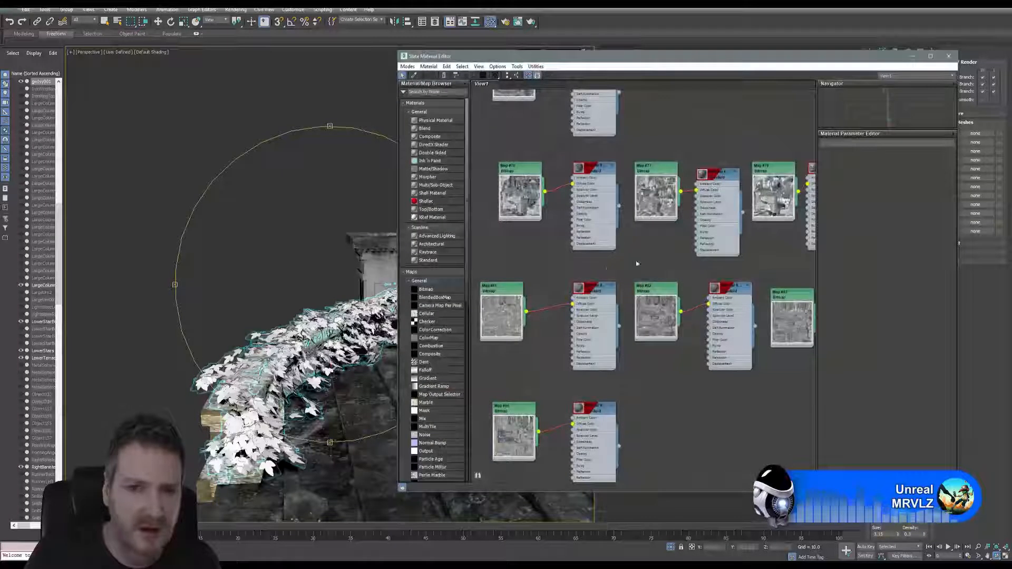
middle_drag(631, 262, 671, 178)
scroll(671, 178, down, 10)
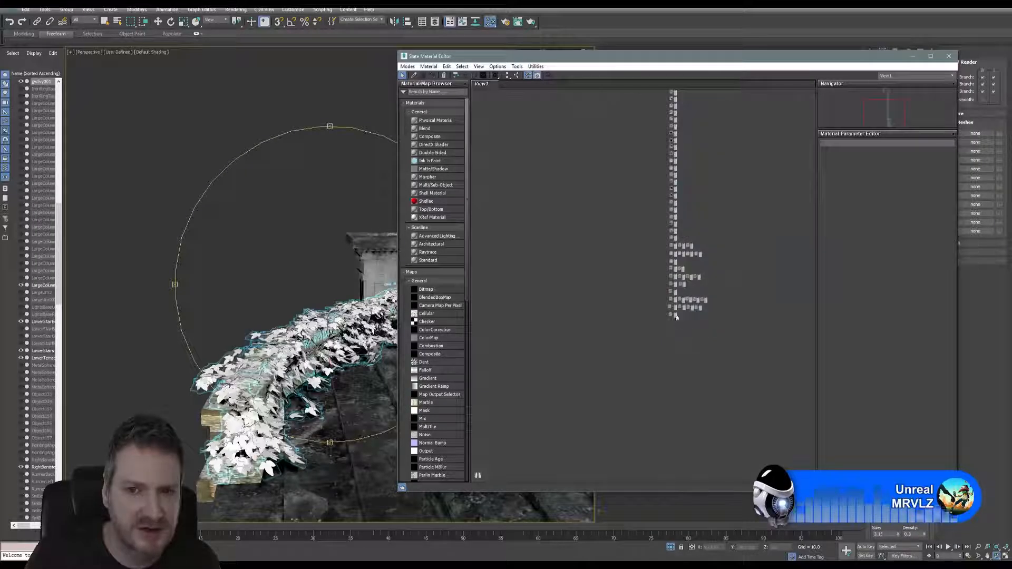
middle_drag(651, 282, 644, 372)
scroll(643, 371, up, 1)
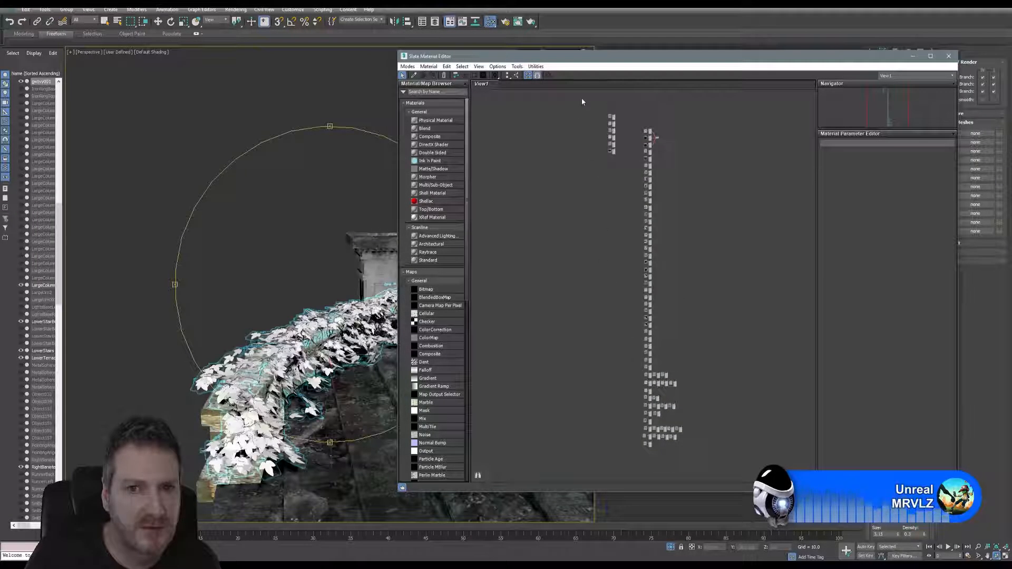
drag(582, 102, 744, 474)
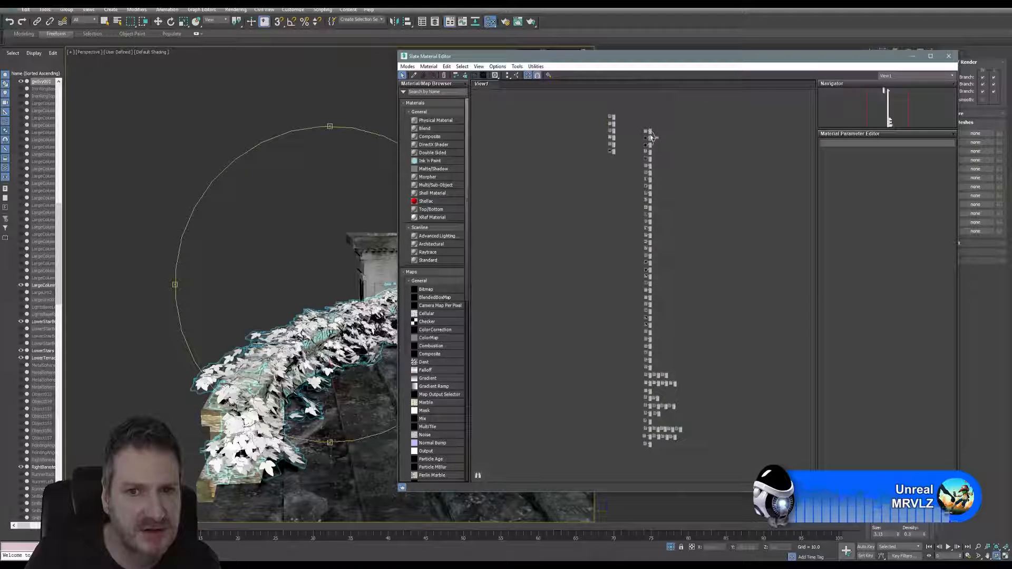
drag(651, 138, 784, 145)
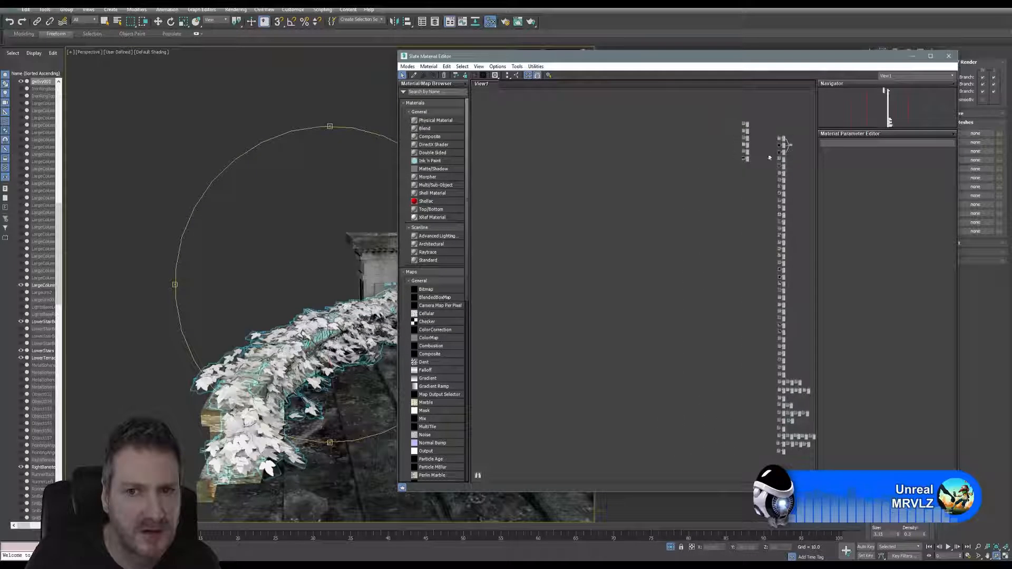
click(657, 202)
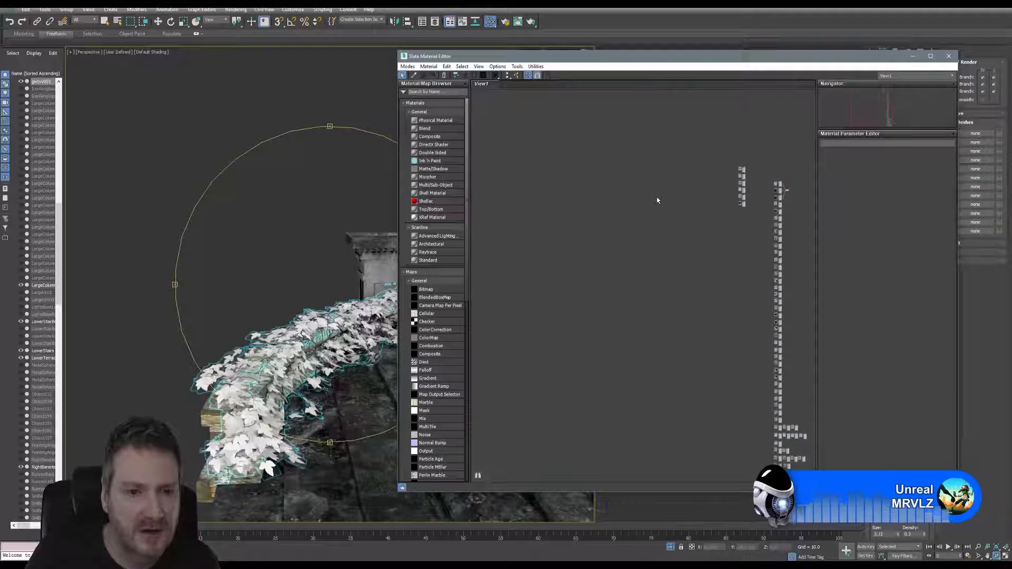
scroll(653, 136, up, 3)
scroll(654, 160, down, 4)
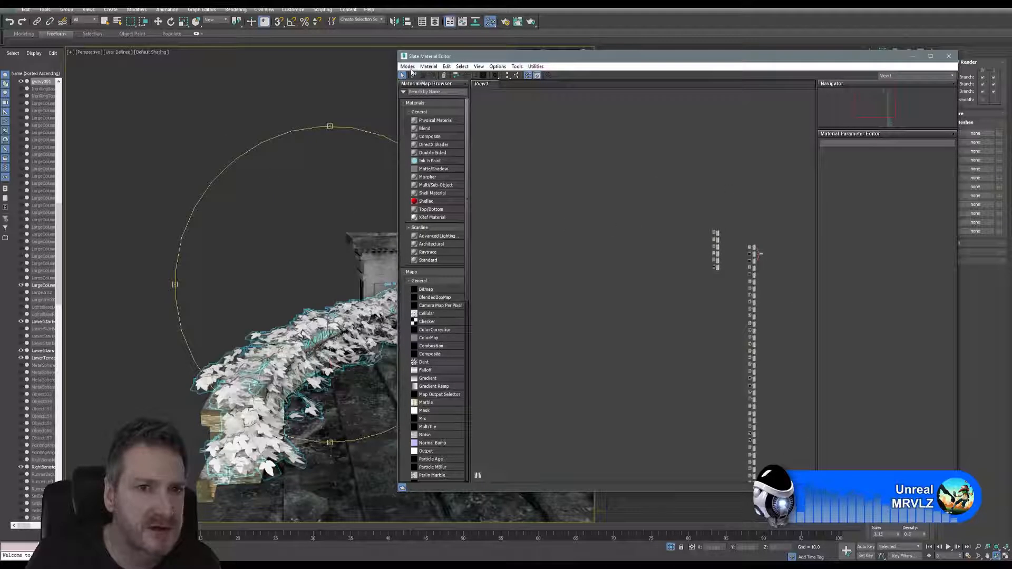
Step: Sample the ivy's Multi/Sub-Object material from the leaves into the cleared area of the material view
click(206, 386)
key(w)
scroll(647, 285, up, 8)
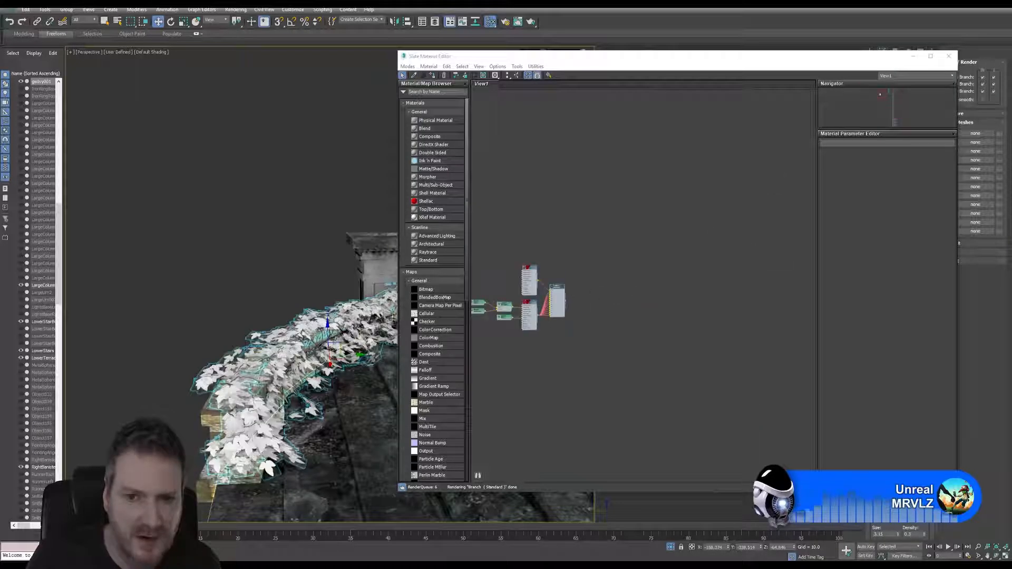
middle_drag(498, 291, 667, 195)
scroll(596, 271, up, 5)
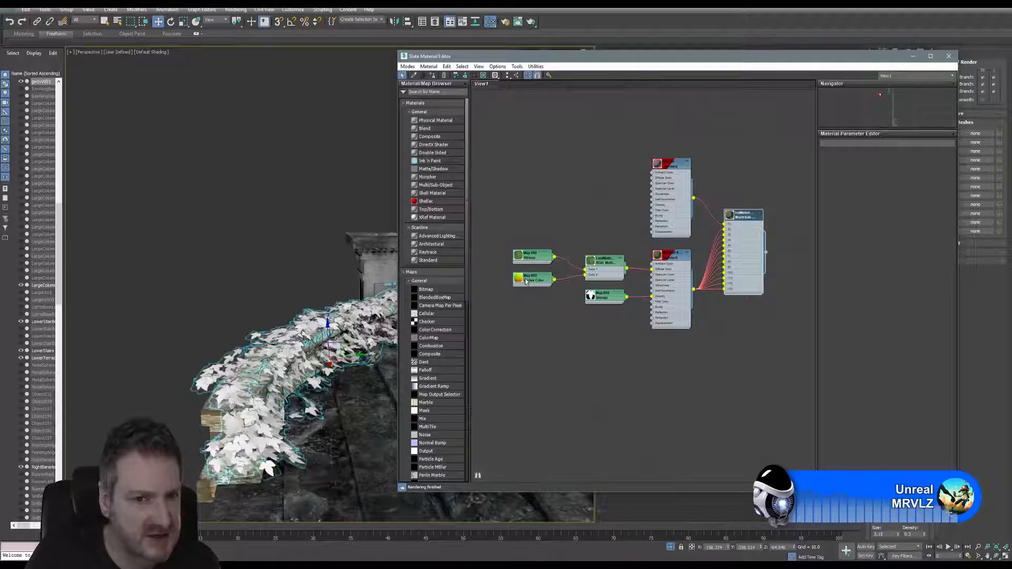
Step: Enable Show Realistic Material in Viewport for both the Branch material and the leaf material
click(676, 162)
right_click(675, 164)
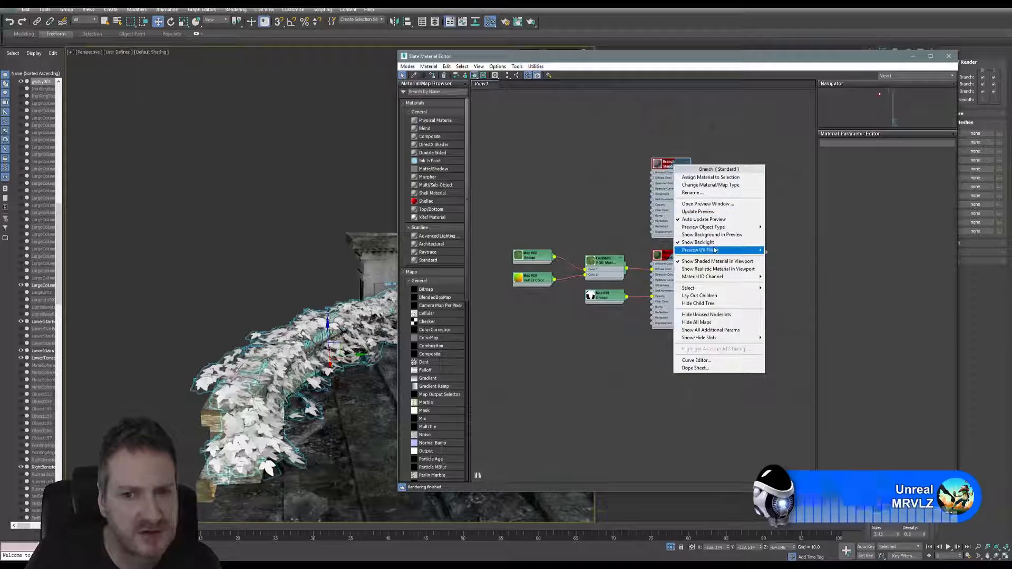
click(711, 269)
click(670, 255)
right_click(677, 256)
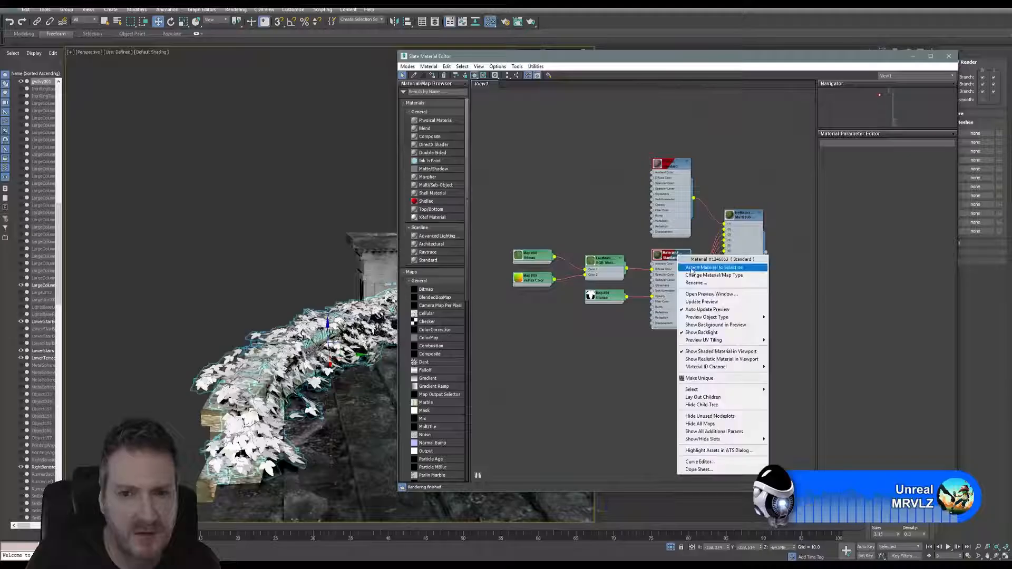
click(691, 359)
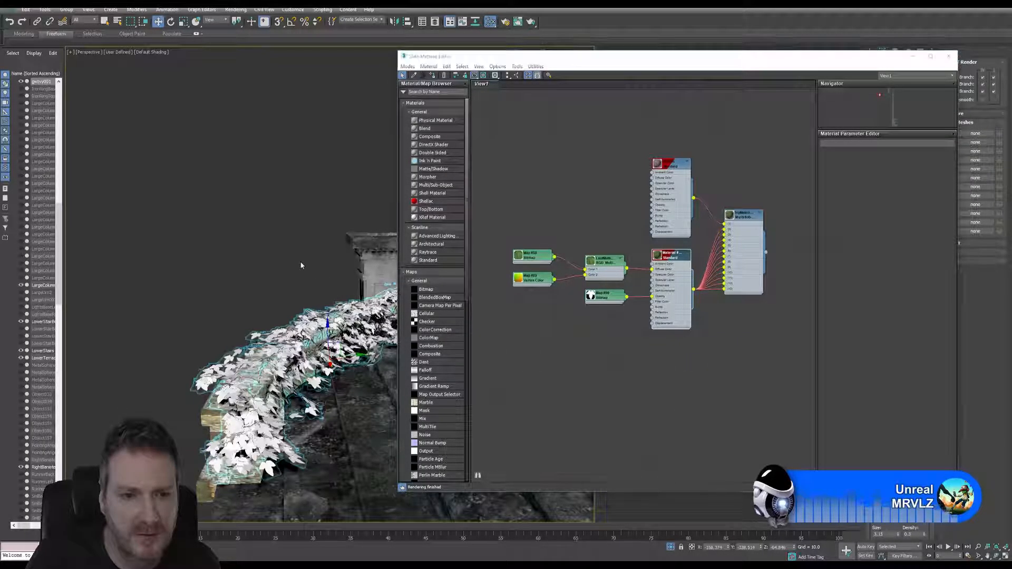
middle_drag(299, 260, 268, 273)
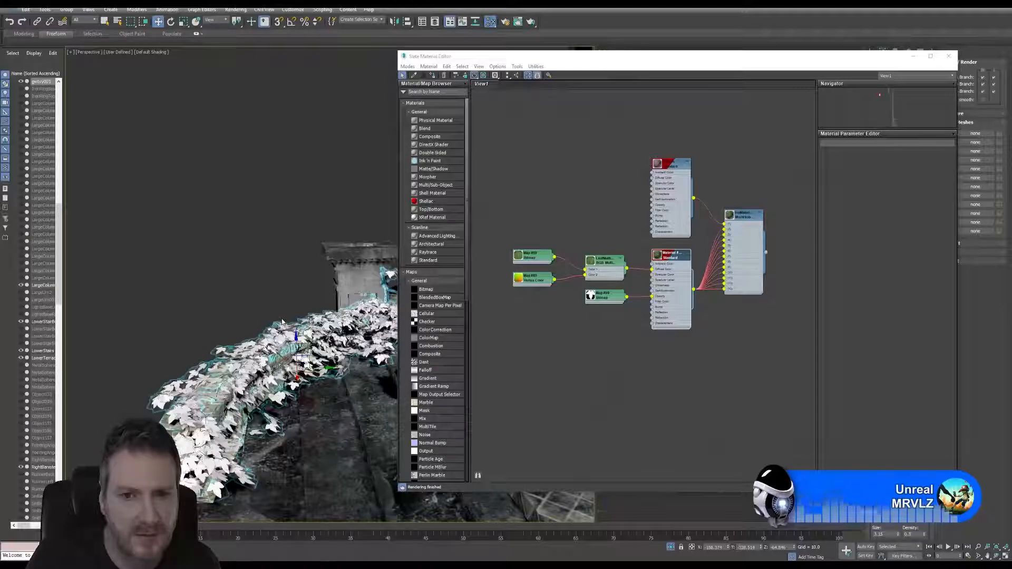
Step: Delete the Vertex Color map feeding the leaf's RGB Multiply map and check the leaves up close
click(531, 279)
key(Delete)
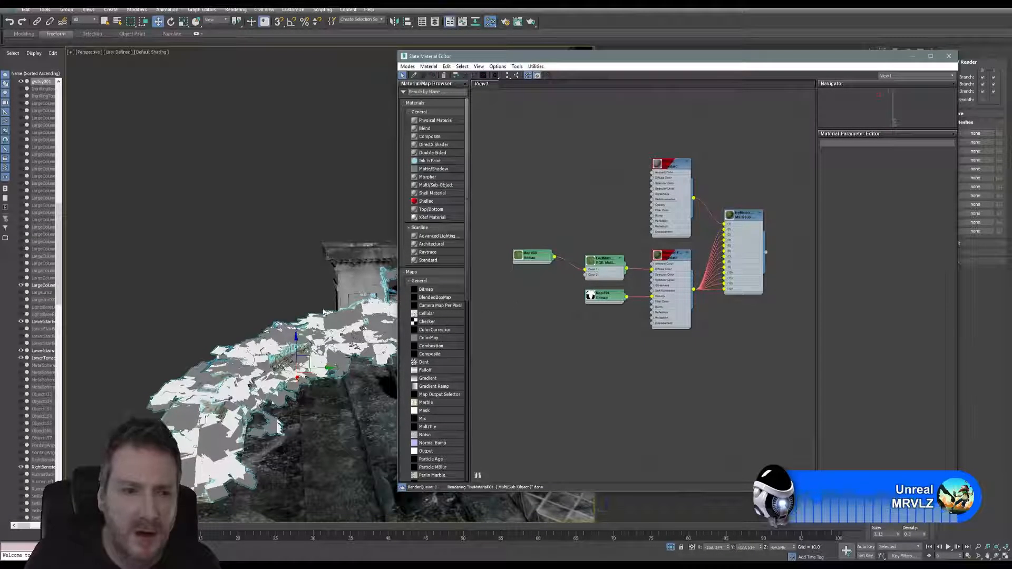
middle_drag(243, 295, 231, 287)
scroll(261, 332, up, 3)
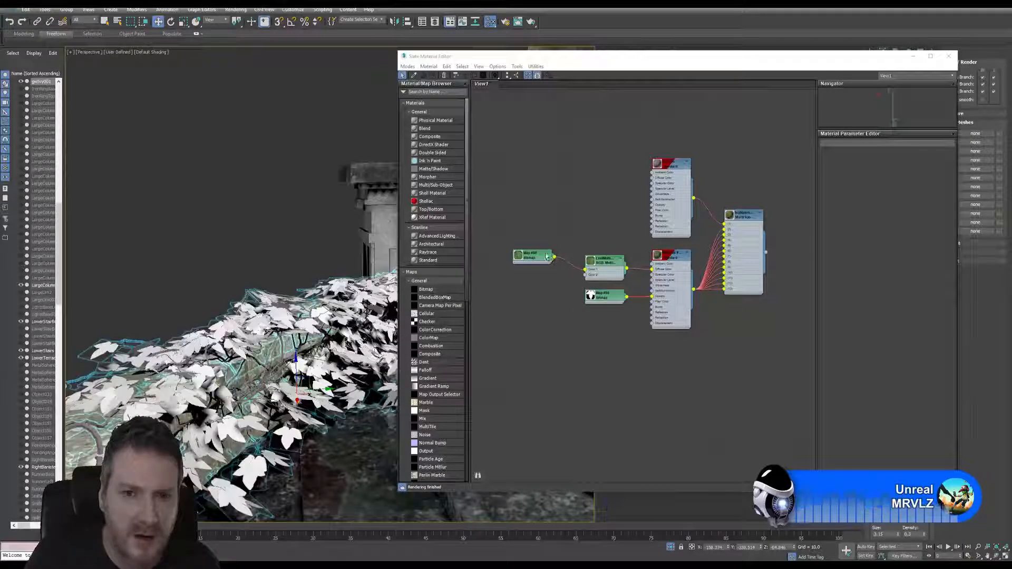
Step: Check the ivy Multi/Sub-Object material's options and compare how the leaves display in the top view
scroll(731, 234, up, 1)
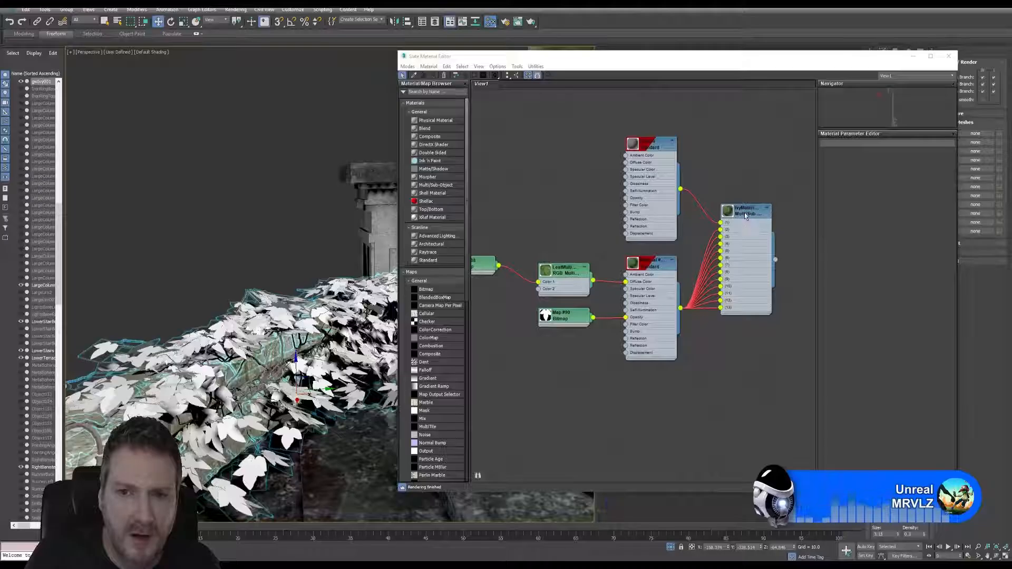
right_click(744, 212)
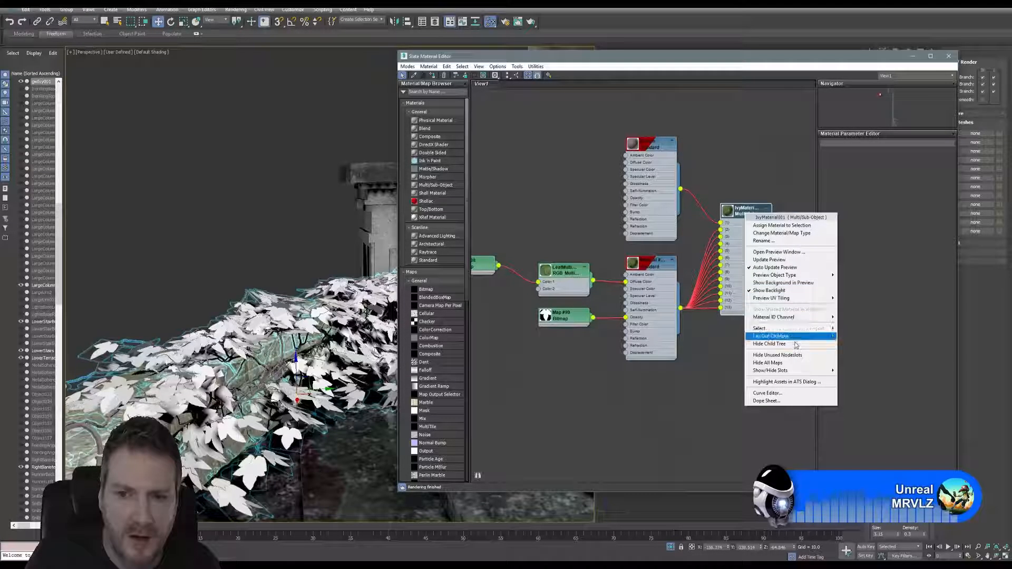
click(707, 413)
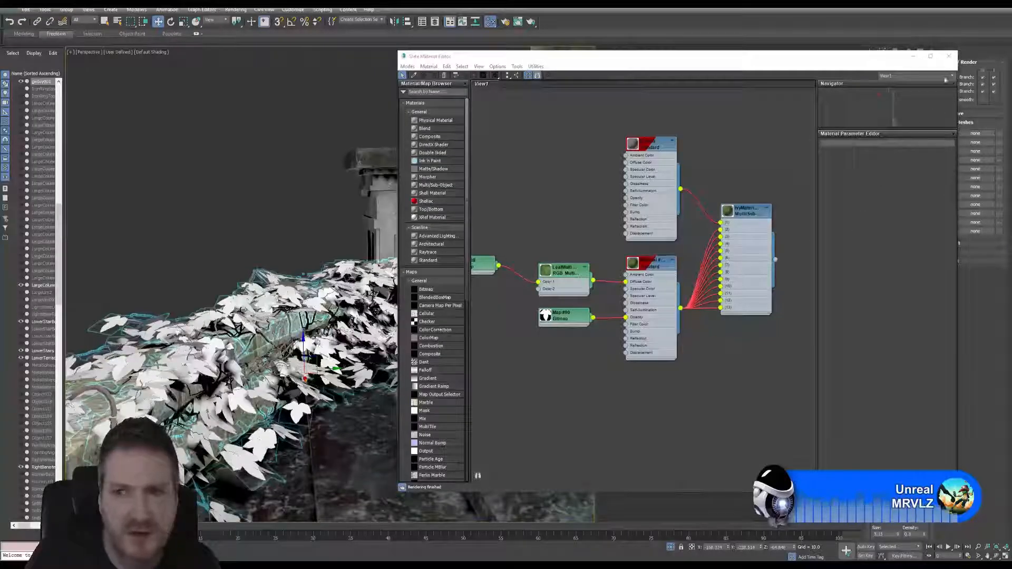
drag(800, 64, 488, 67)
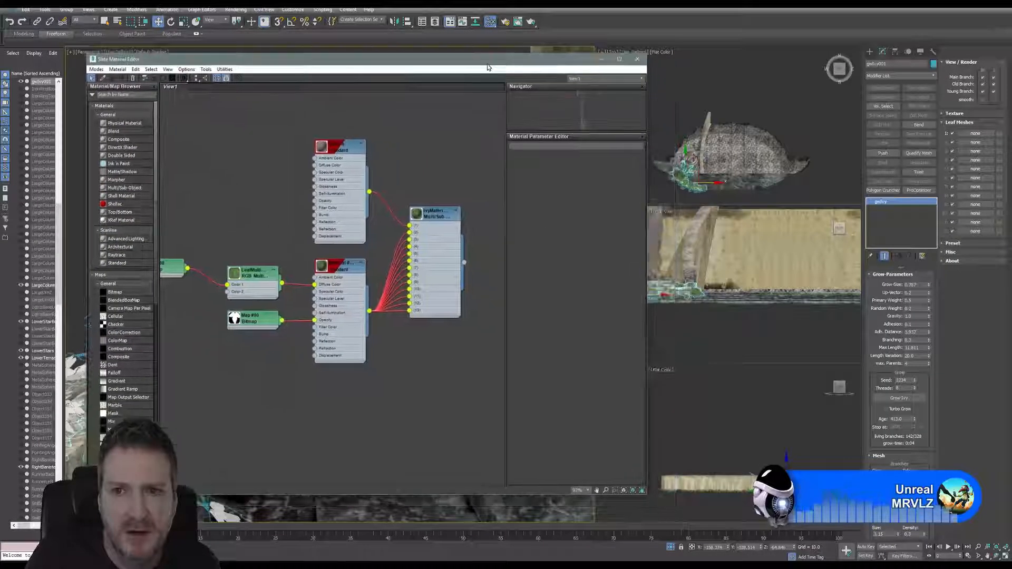
scroll(731, 151, up, 5)
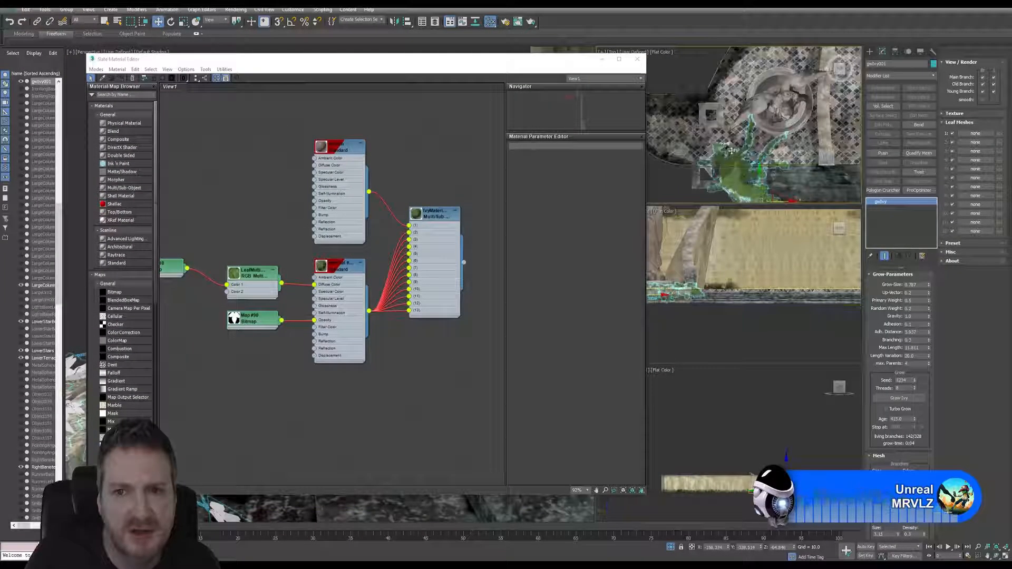
scroll(730, 151, up, 4)
drag(506, 65, 824, 79)
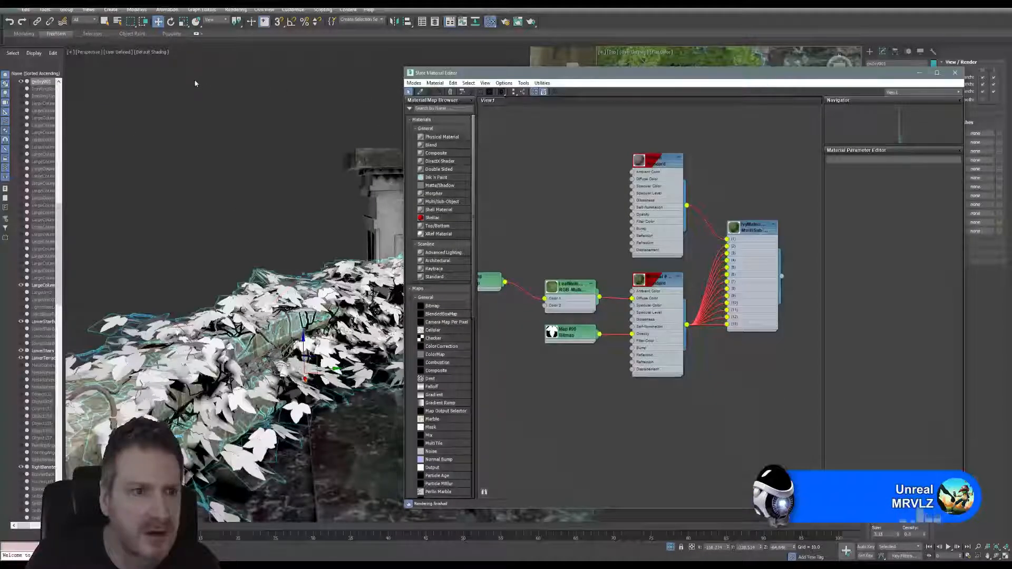
Step: Check the available options of the leaf material and its LeafMultiply RGB Multiply map
right_click(656, 283)
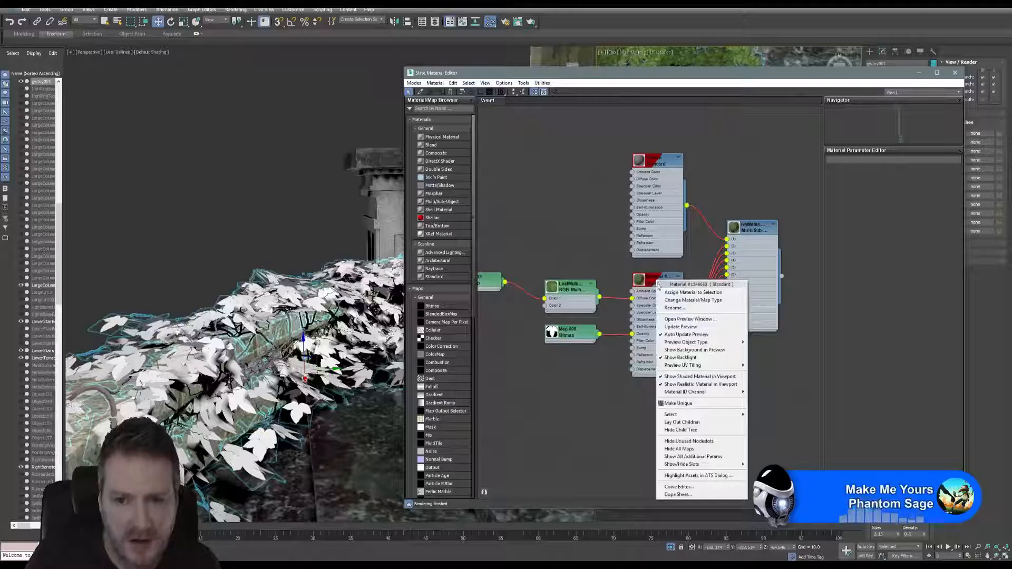
click(570, 293)
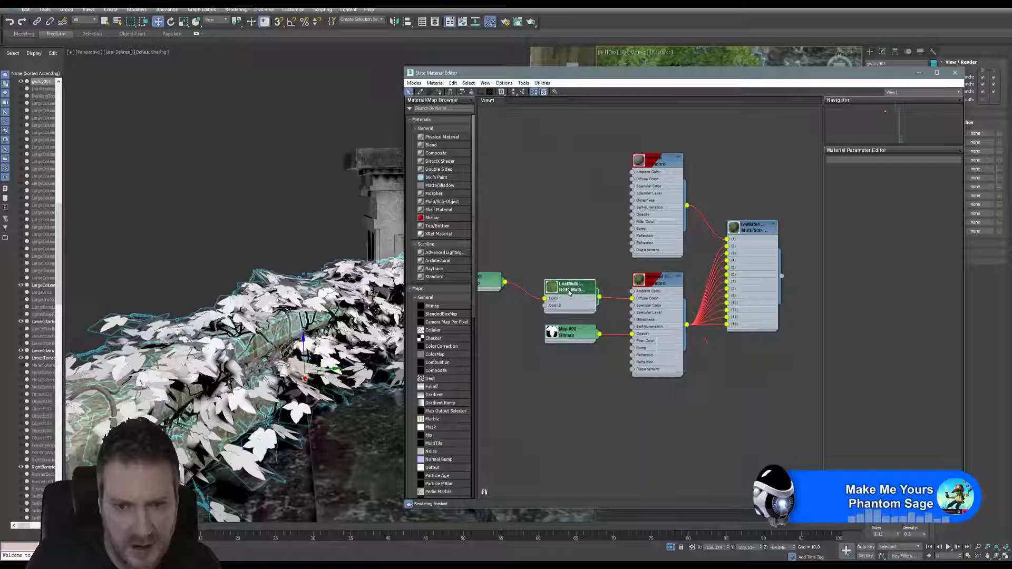
right_click(569, 293)
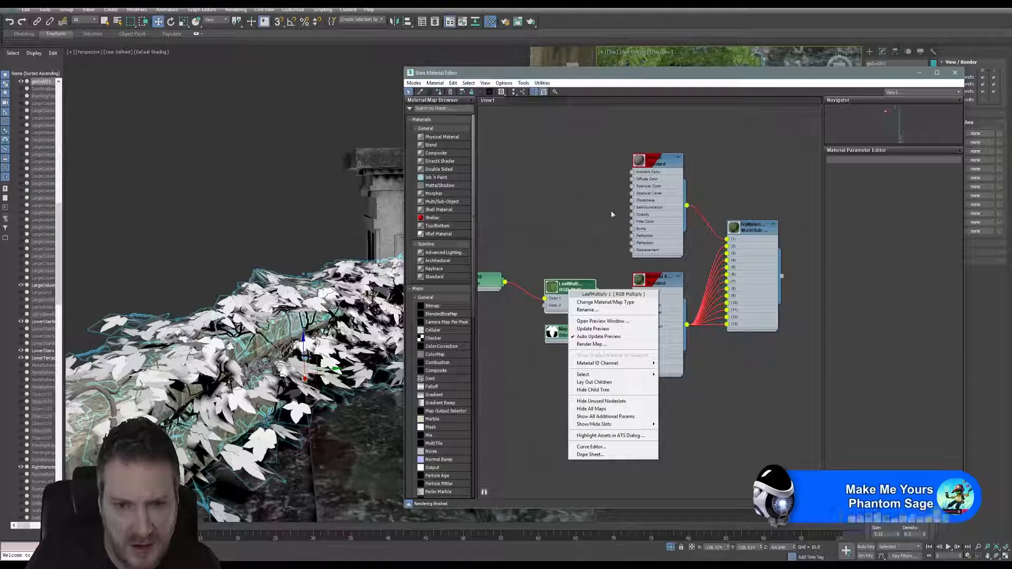
click(559, 229)
key(l)
click(563, 266)
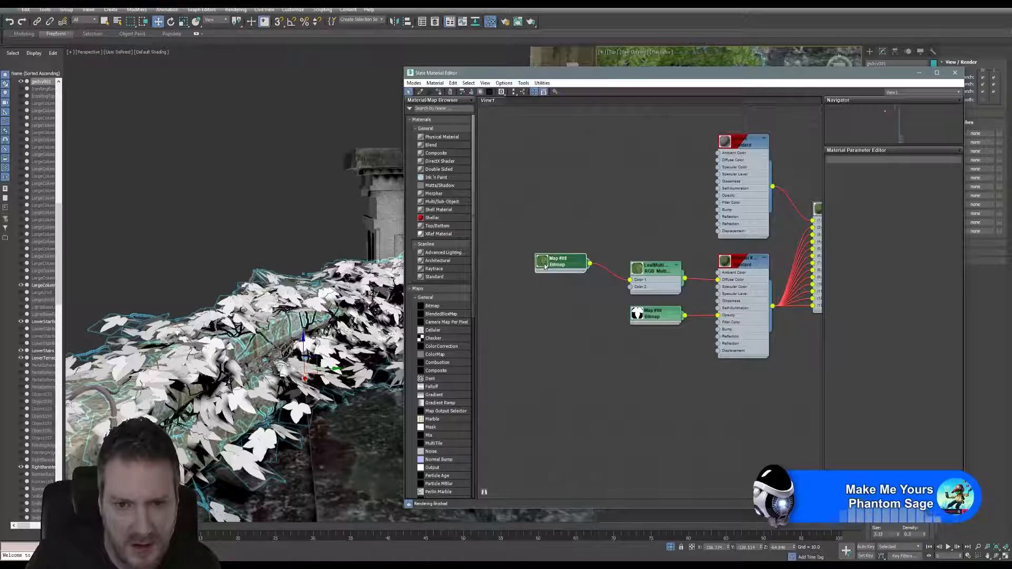
Step: Enlarge the previews of the leaf bitmap and LeafMultiply nodes and spread the two nodes apart
double_click(547, 262)
drag(560, 264, 545, 234)
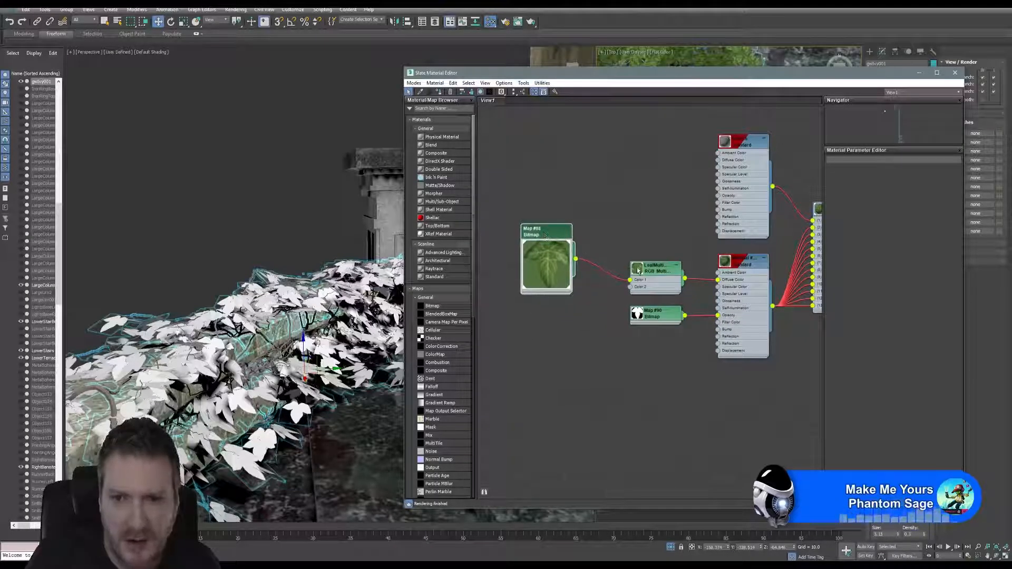
double_click(656, 270)
drag(660, 261, 650, 180)
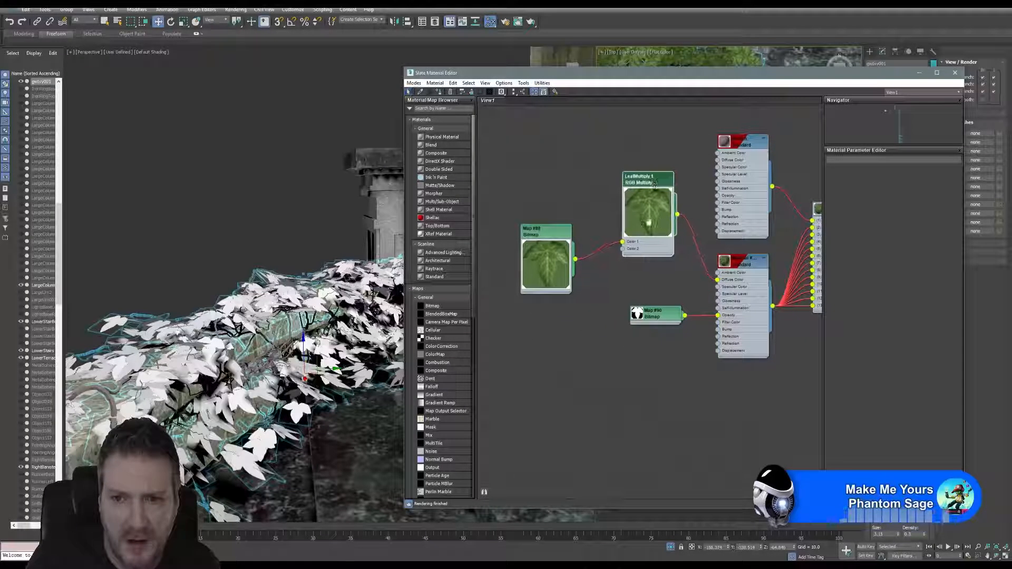
middle_drag(651, 180, 613, 169)
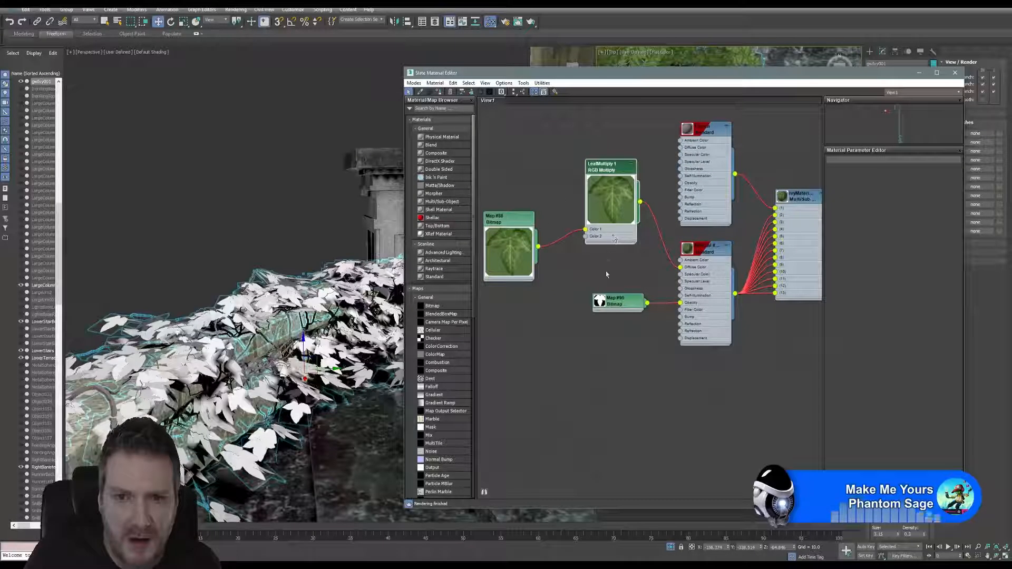
Step: Connect the leaf bitmap directly to the leaf material's Diffuse Color, delete the LeafMultiply node, and reposition the opacity bitmap
drag(538, 250, 680, 267)
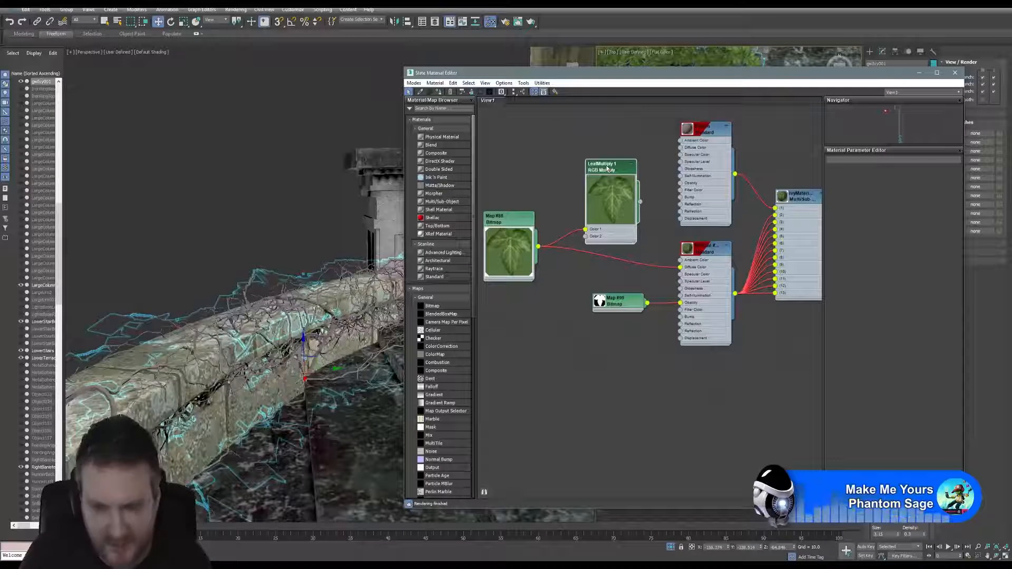
key(Delete)
middle_drag(564, 211, 583, 204)
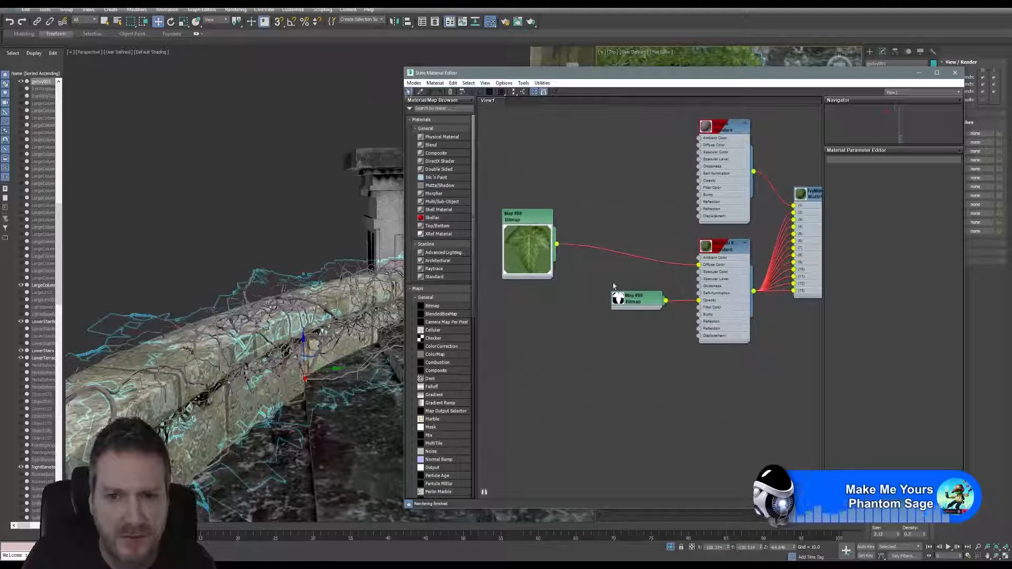
drag(637, 304, 615, 318)
Step: Examine the ivy on the stair border and how the leaf, branch and Multi/Sub-Object material nodes are connected
alt+middle_drag(232, 327, 224, 349)
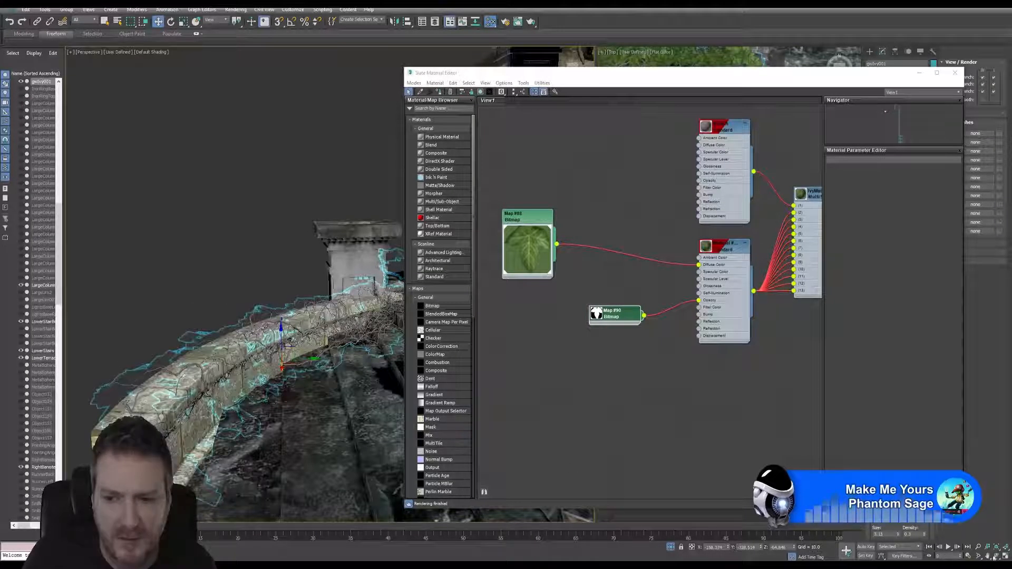
alt+middle_drag(288, 340, 335, 346)
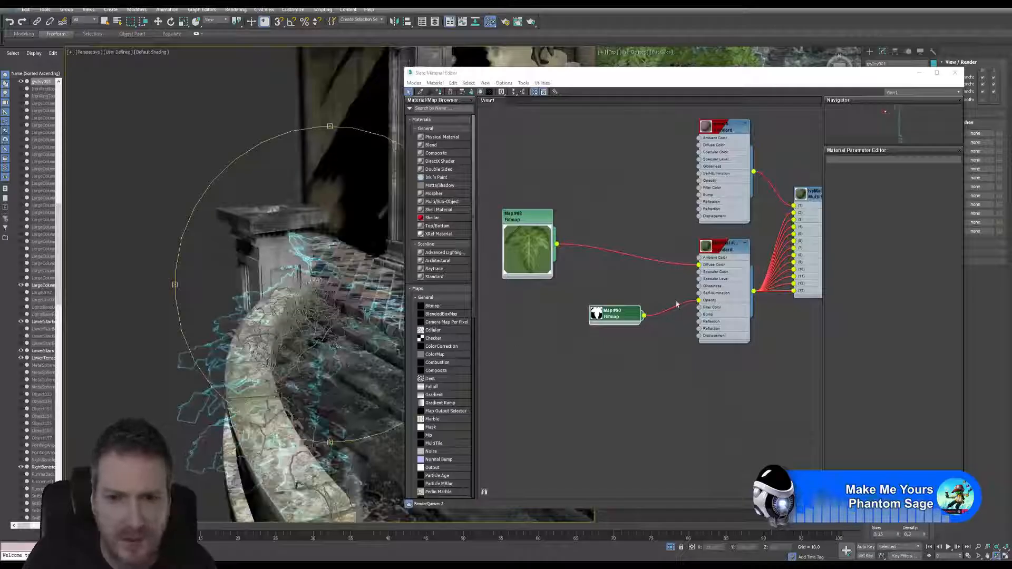
middle_drag(677, 304, 637, 319)
scroll(680, 260, up, 2)
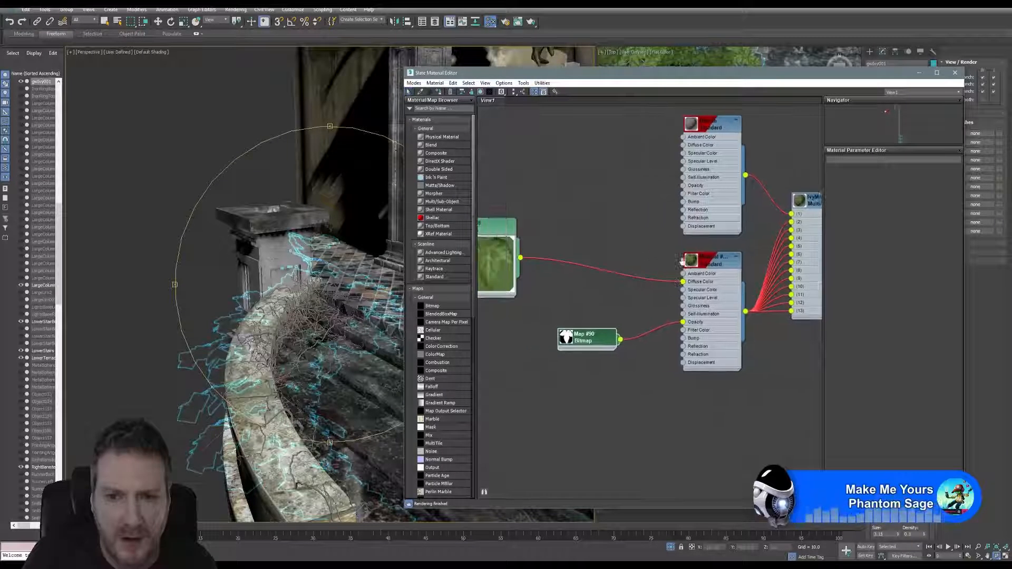
middle_drag(682, 261, 644, 324)
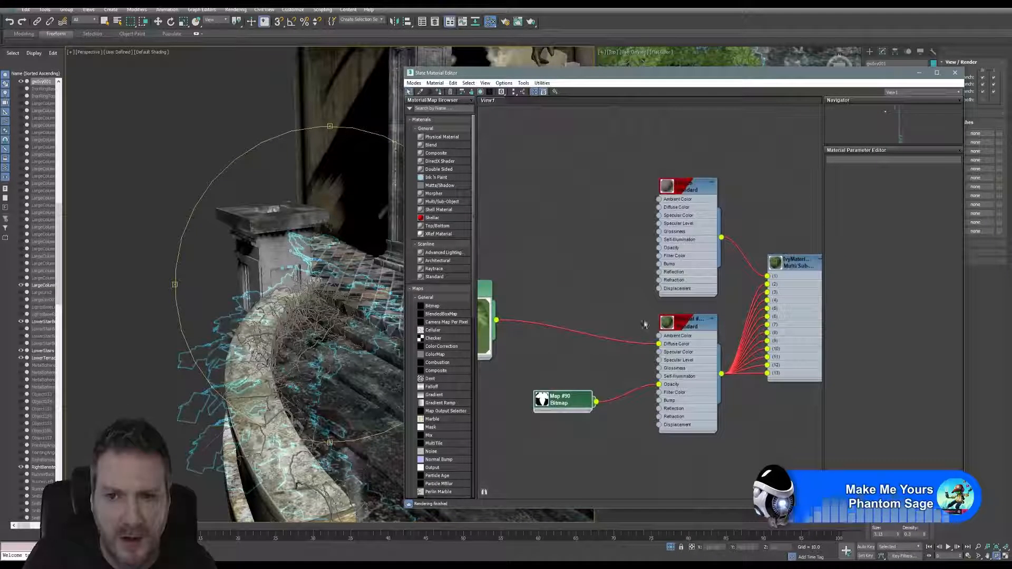
click(675, 187)
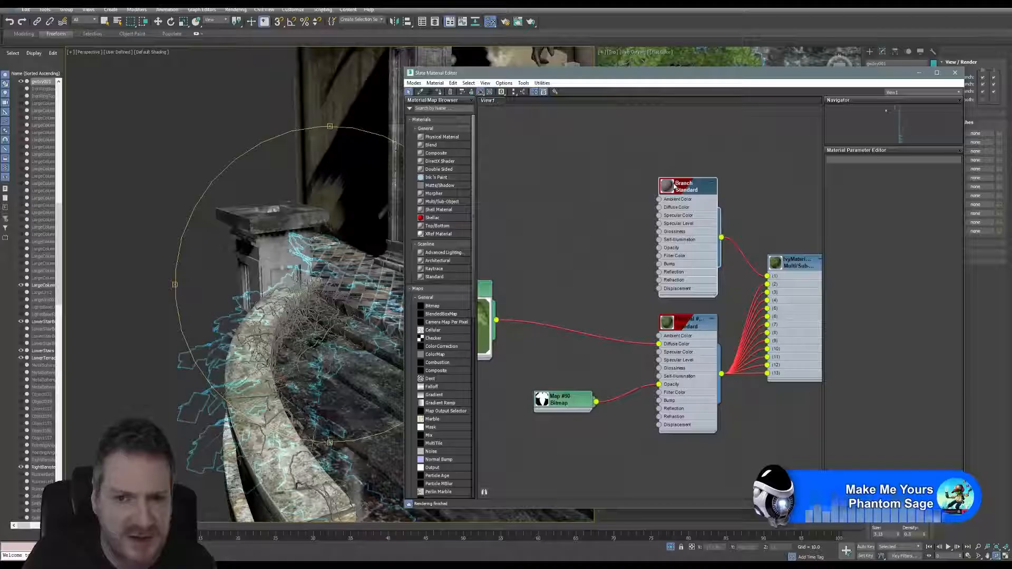
click(688, 367)
middle_drag(788, 280, 705, 219)
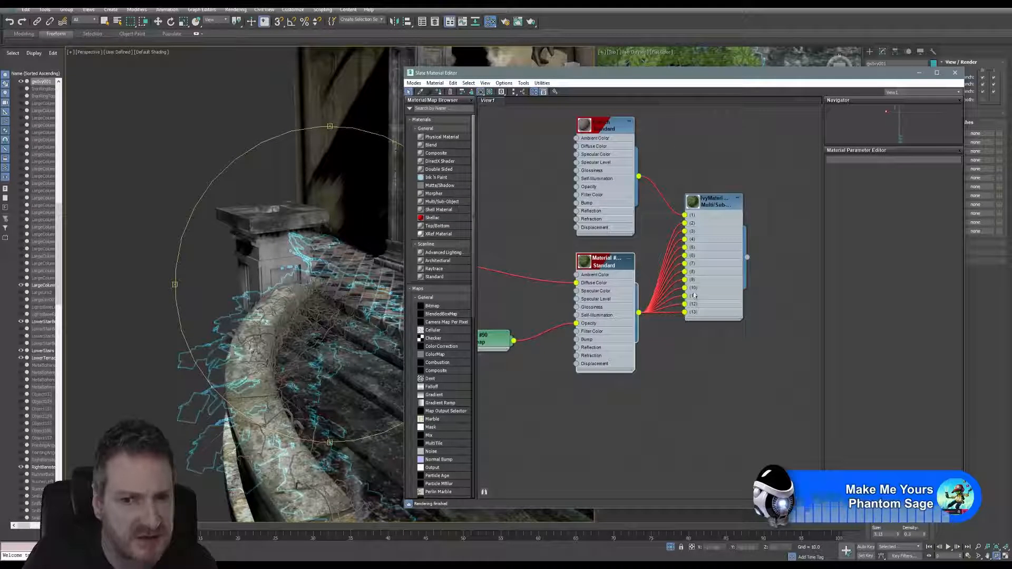
middle_drag(632, 297, 710, 300)
middle_drag(690, 338, 735, 335)
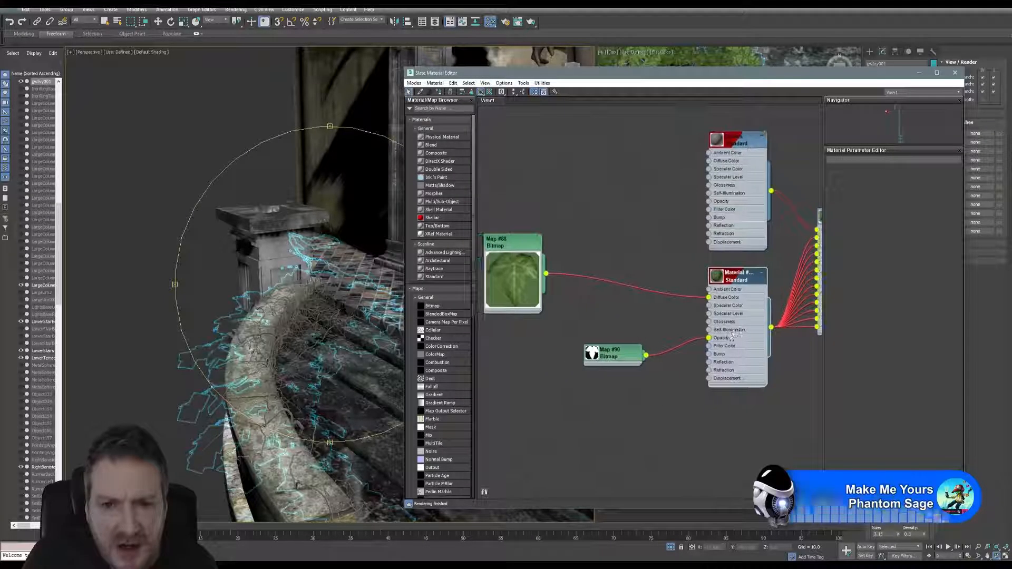
Step: Try the 2-Sided option on the leaf material and turn it off again
click(519, 253)
click(743, 277)
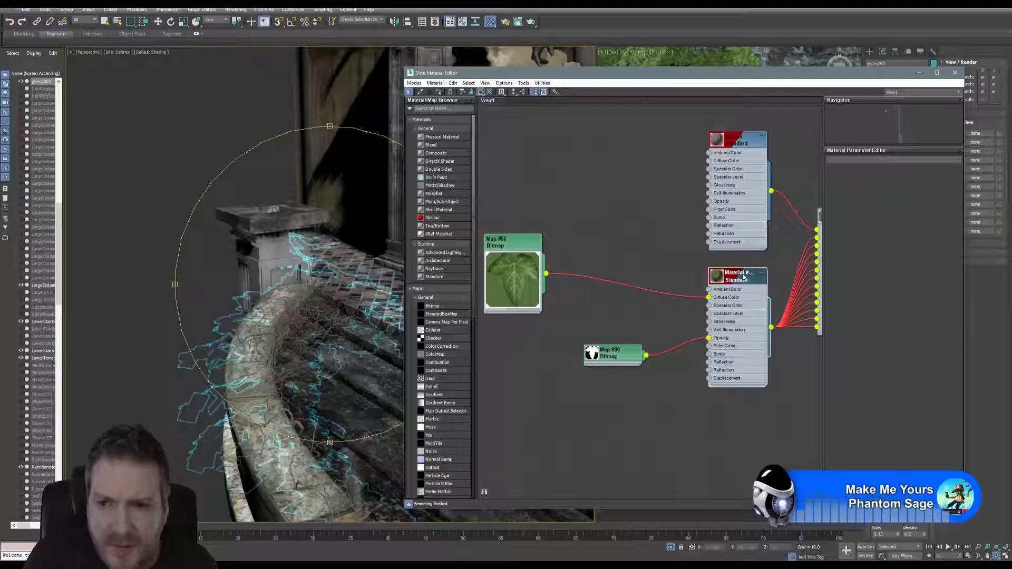
double_click(742, 277)
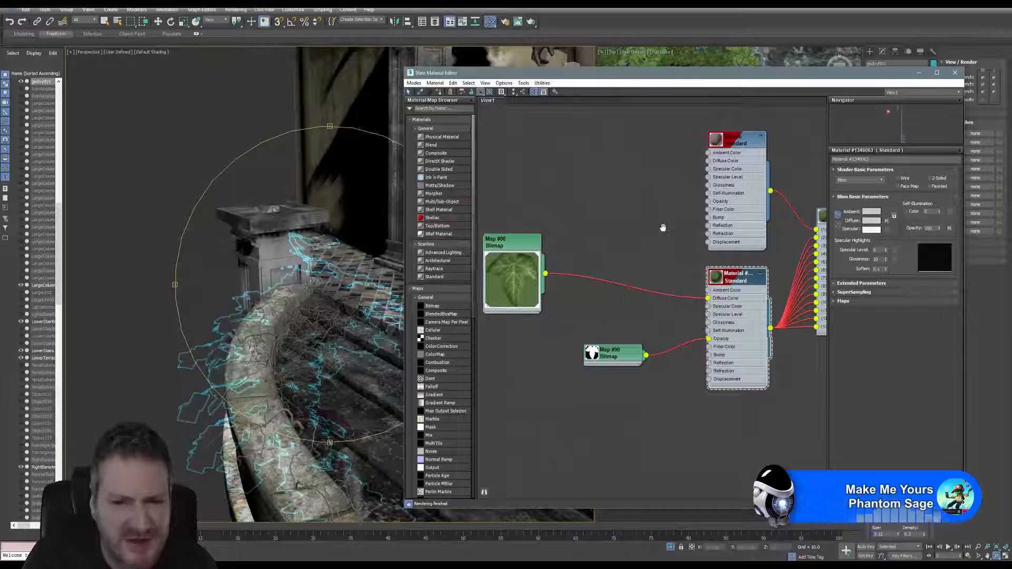
middle_drag(664, 225, 639, 226)
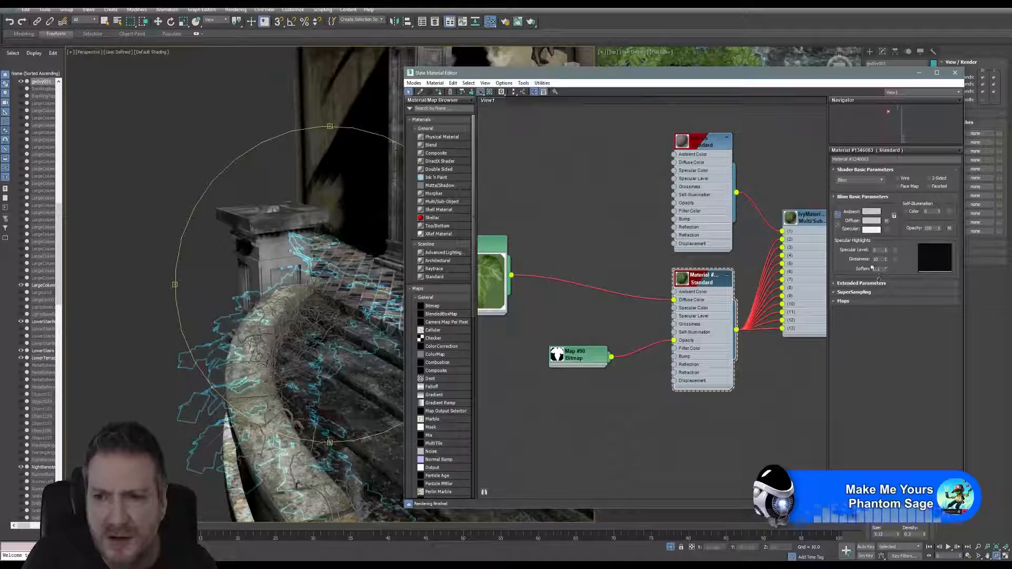
click(936, 179)
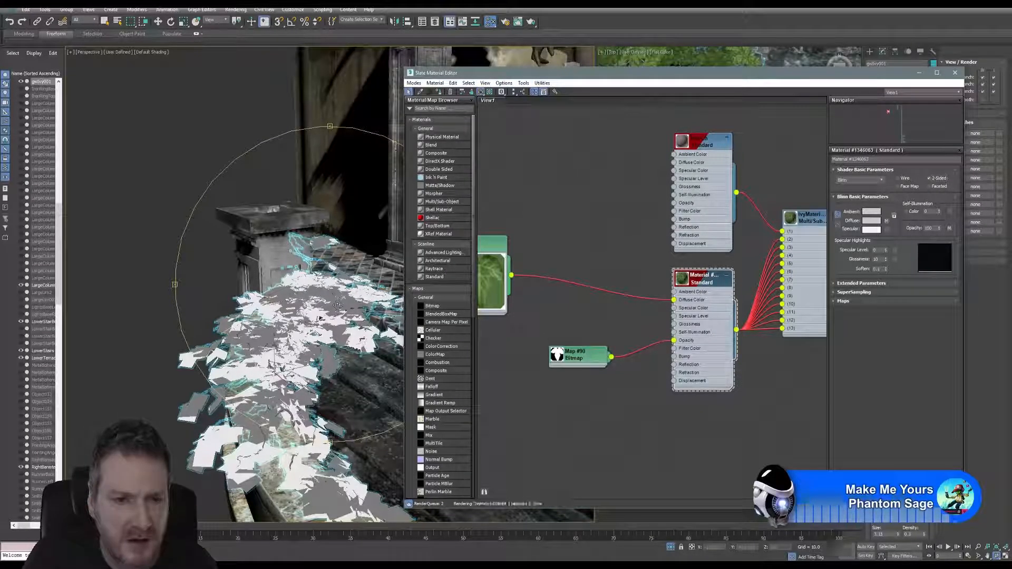
click(936, 180)
Step: Check the coordinates and alpha source settings of the leaf's diffuse bitmap
middle_drag(551, 260, 598, 247)
click(517, 232)
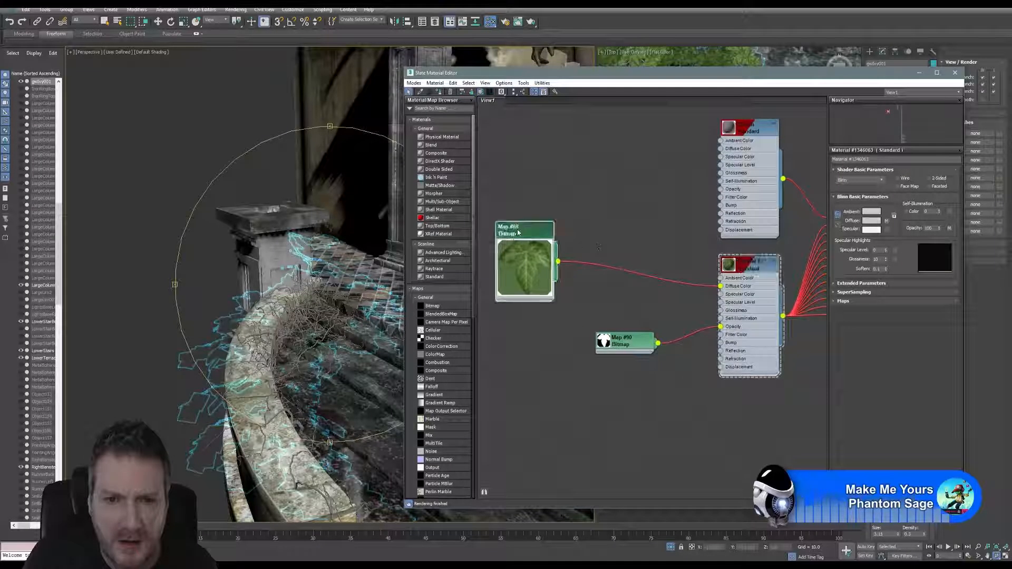
double_click(517, 232)
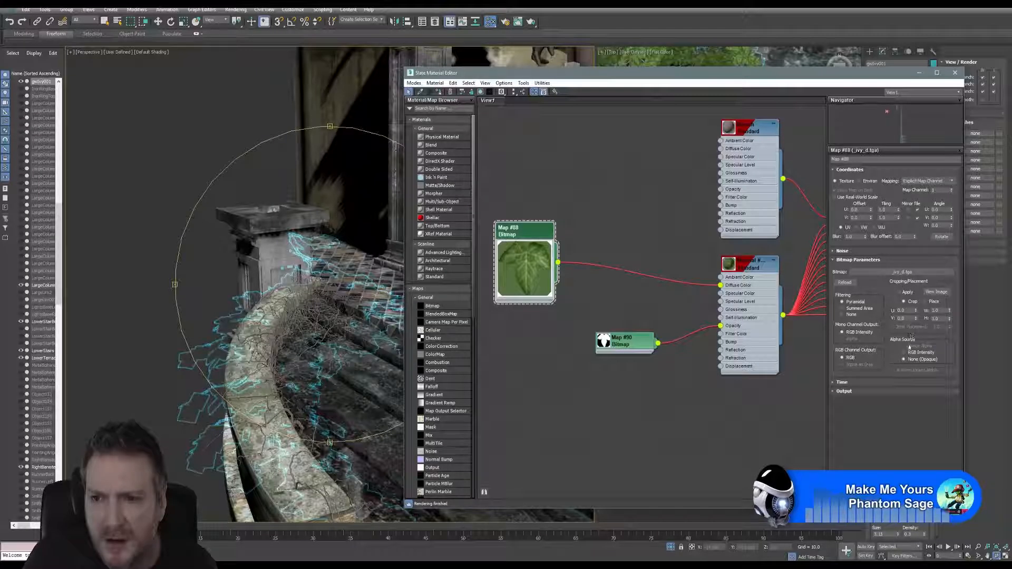
middle_drag(630, 234, 623, 226)
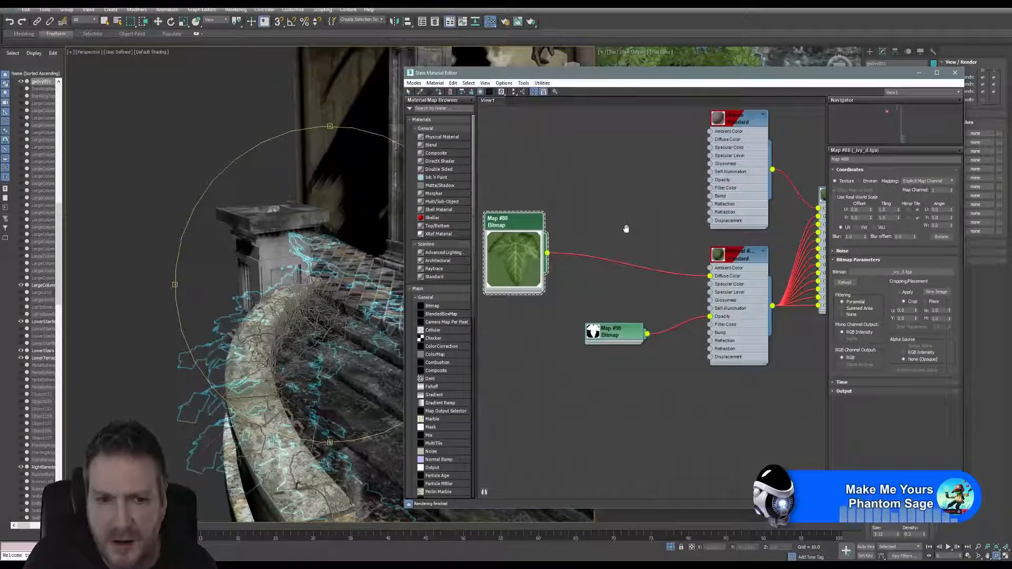
Step: Set the perspective viewport's shading to Flat Color and inspect the ivy leaves up close from several angles
click(145, 52)
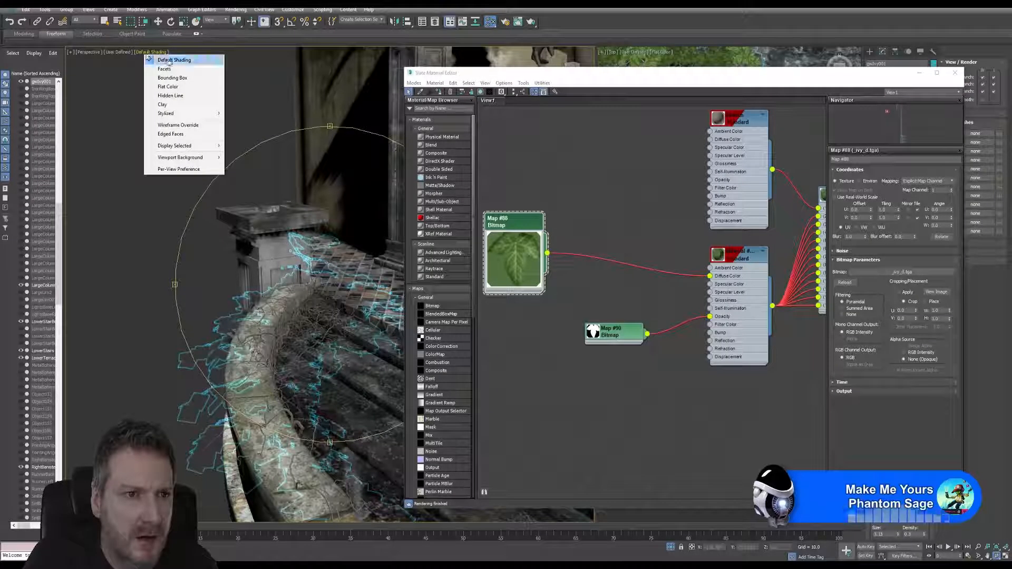
click(178, 87)
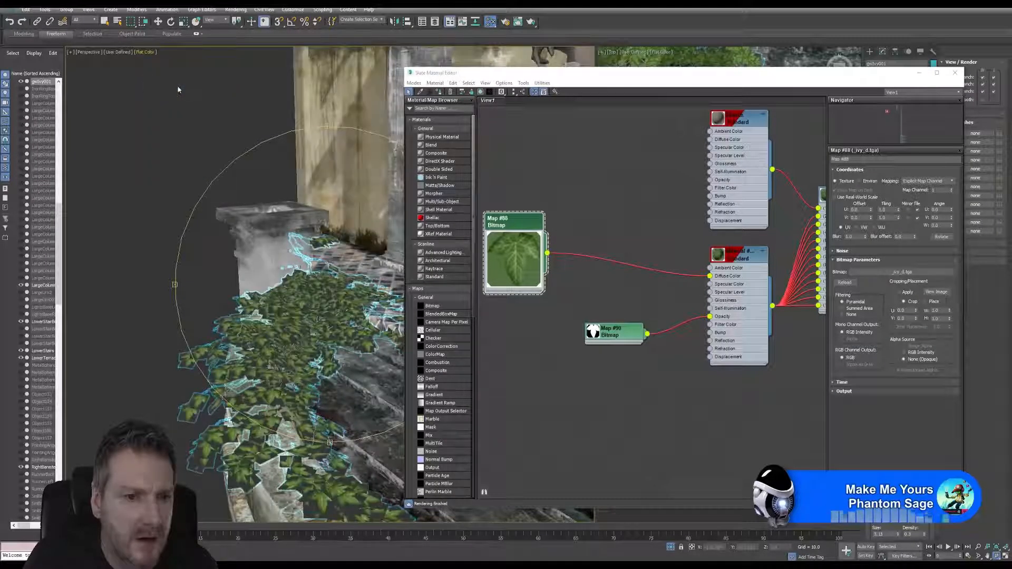
drag(252, 337, 289, 295)
scroll(309, 276, up, 2)
middle_drag(309, 276, 375, 168)
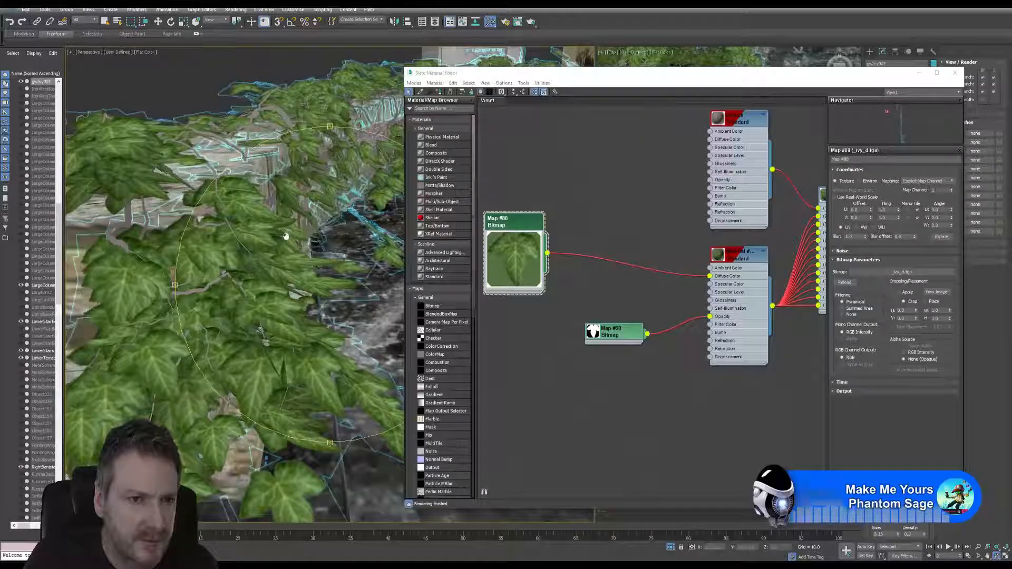
middle_drag(286, 236, 315, 237)
scroll(284, 266, down, 3)
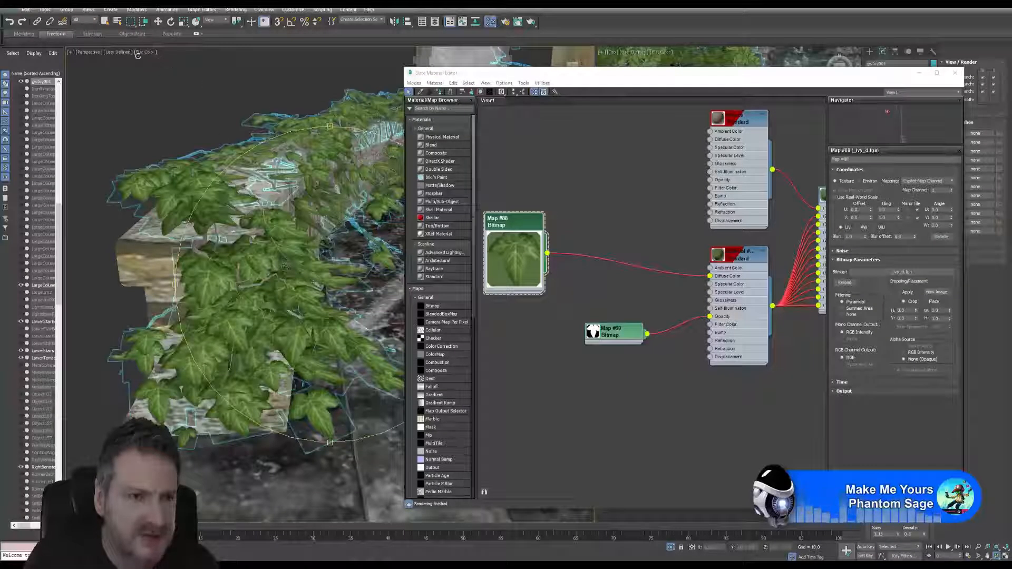
alt+middle_drag(119, 54, 136, 85)
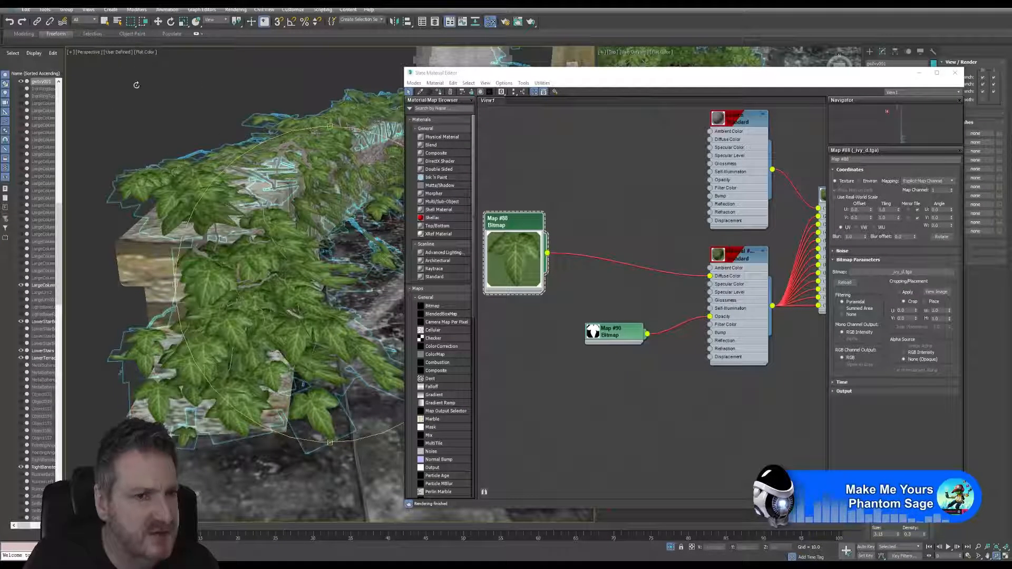
alt+middle_drag(303, 385, 321, 386)
Step: Review the leaf material's Extended Parameters and close the Slate Material Editor
middle_drag(649, 223, 610, 217)
double_click(696, 254)
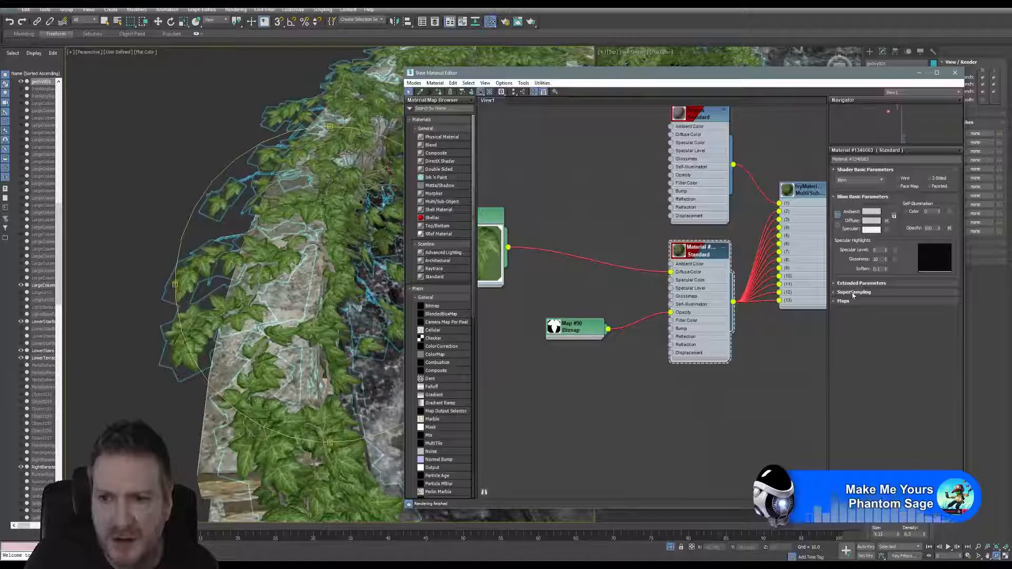
click(850, 284)
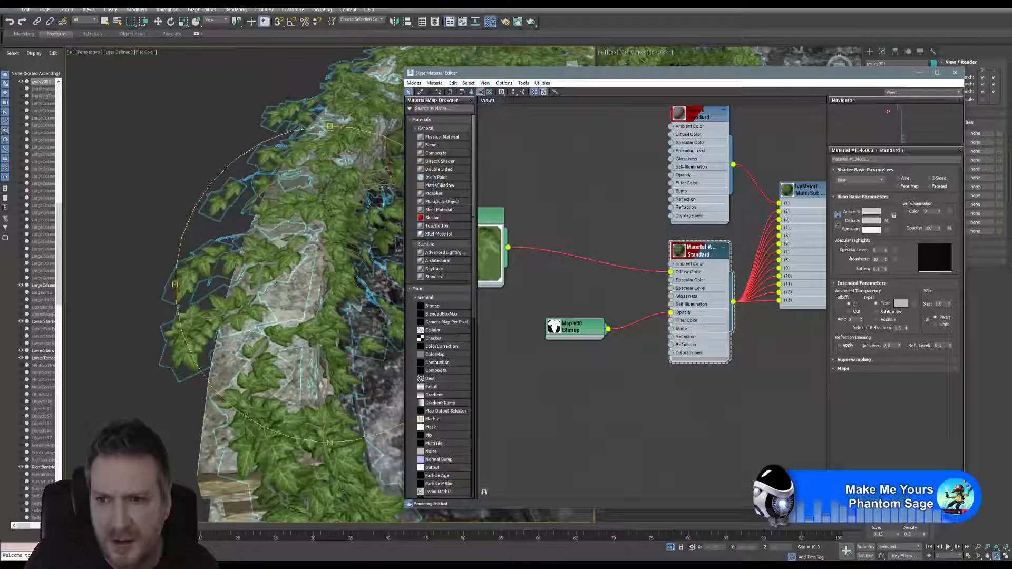
click(955, 72)
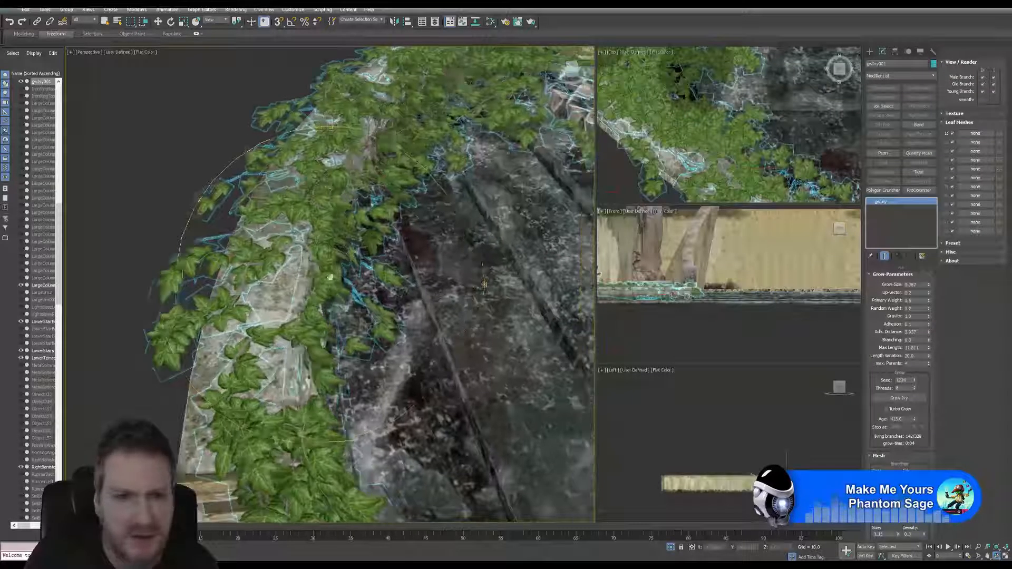
Step: Deselect the ivy and examine its growth over the curved stone border from several angles
alt+middle_drag(329, 277, 341, 255)
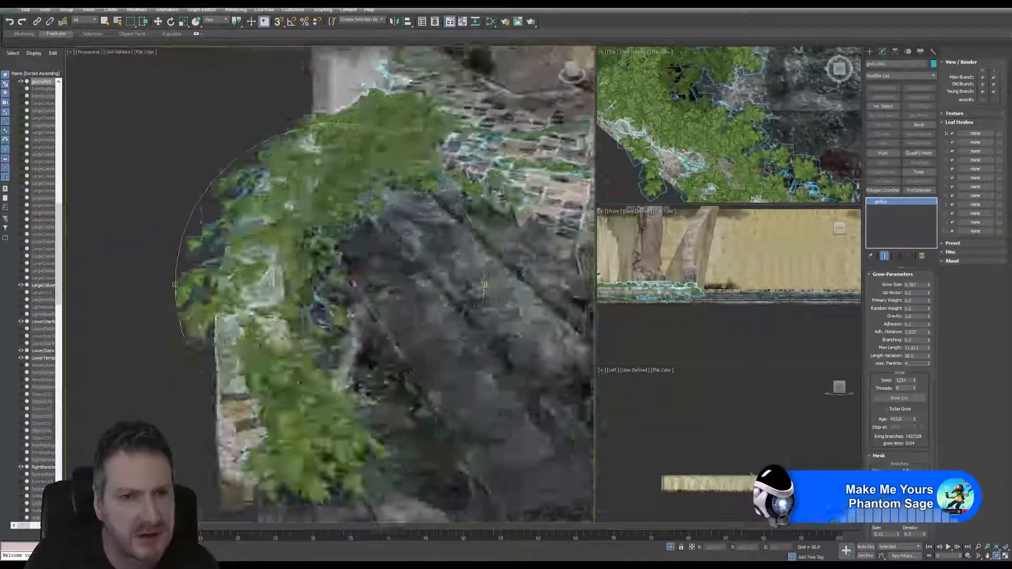
drag(343, 255, 273, 203)
scroll(273, 202, up, 5)
scroll(273, 203, down, 6)
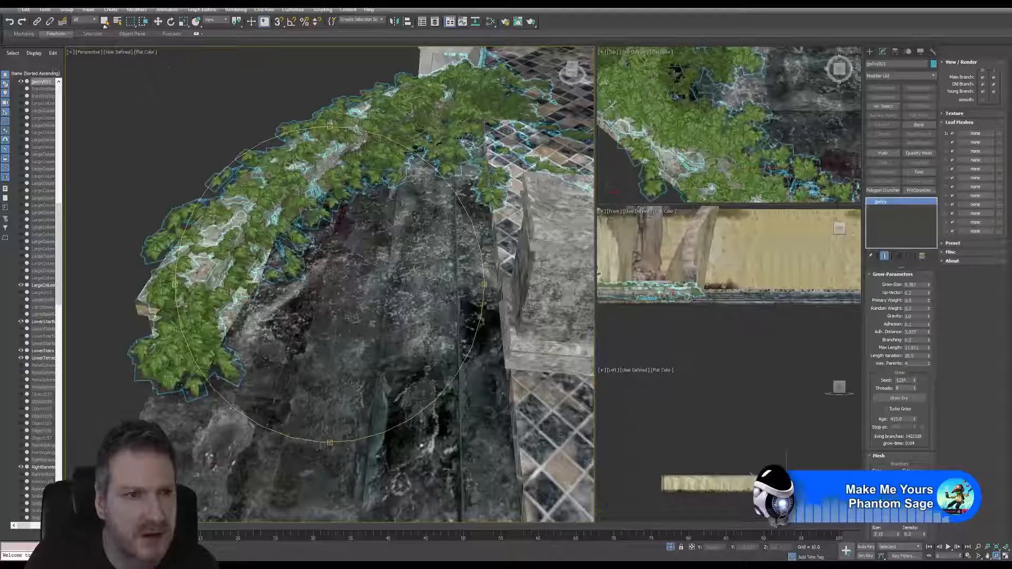
click(104, 22)
click(188, 122)
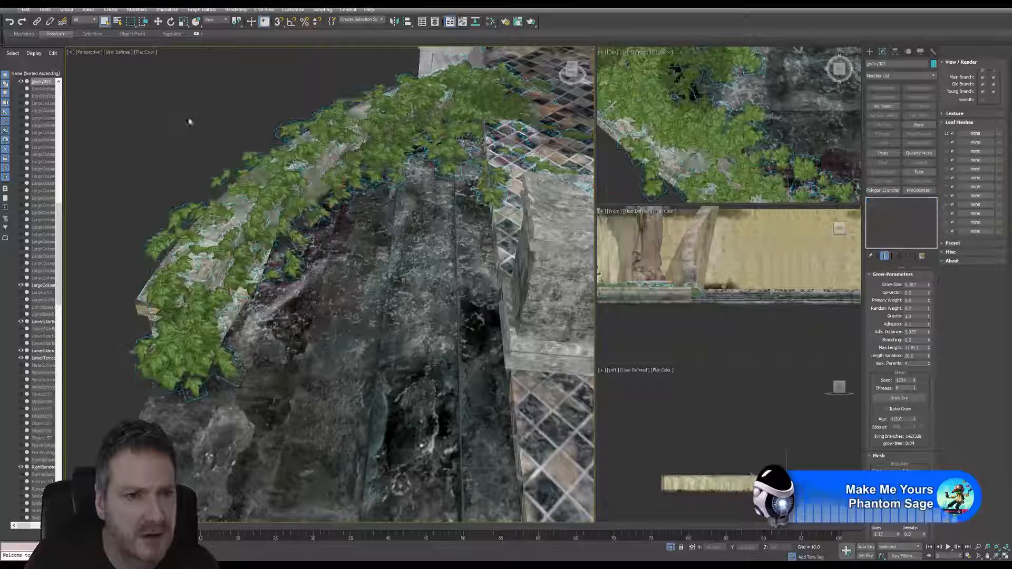
click(996, 556)
drag(411, 422, 352, 268)
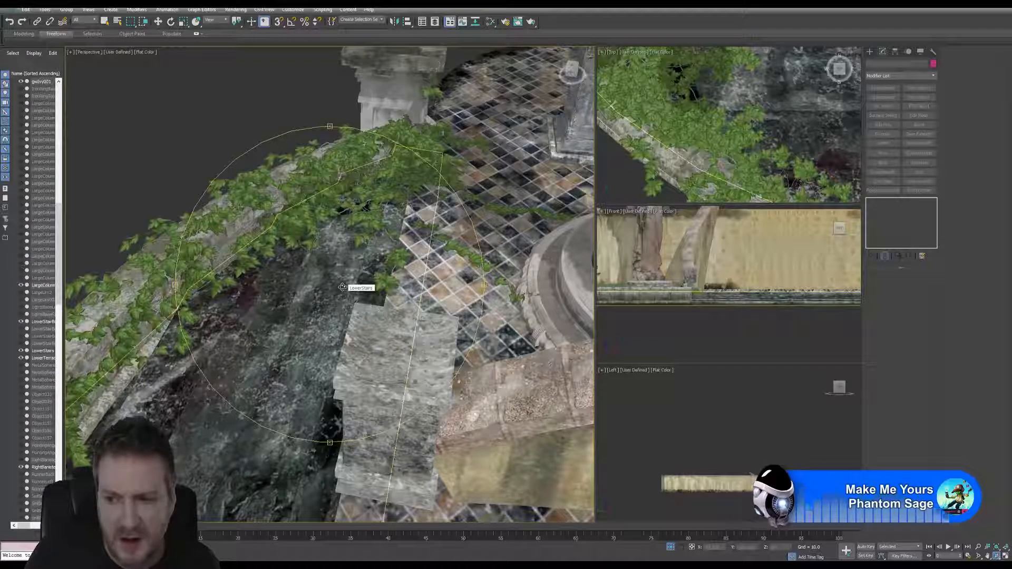
drag(308, 265, 369, 255)
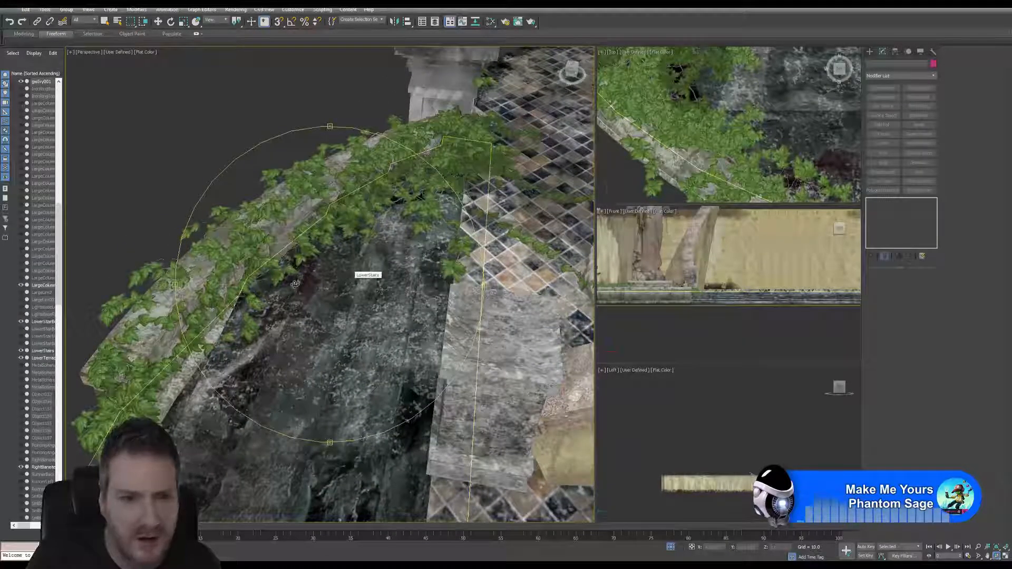
click(250, 281)
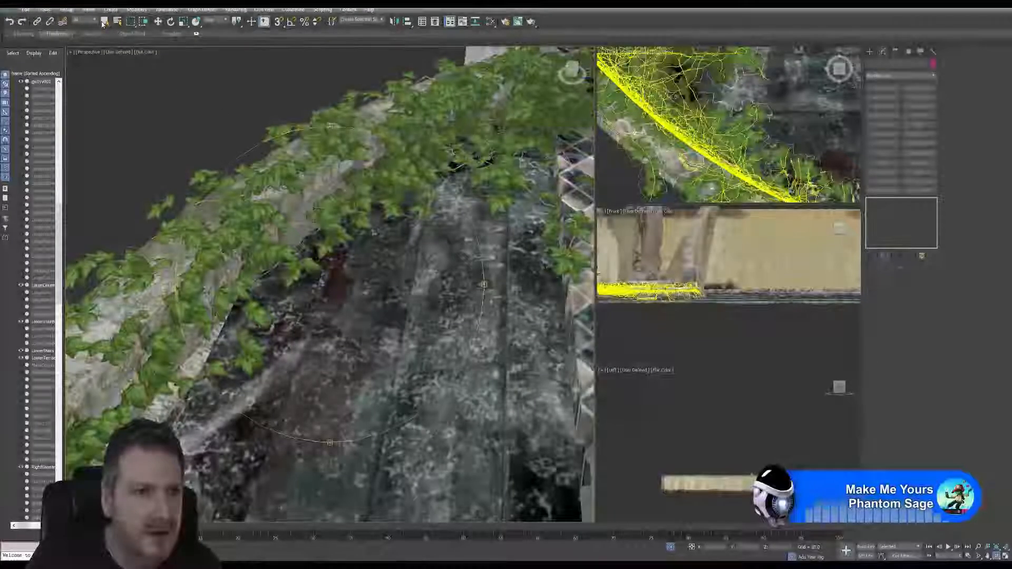
Step: Select the ivy and set its grow Age to 0
click(103, 24)
click(371, 194)
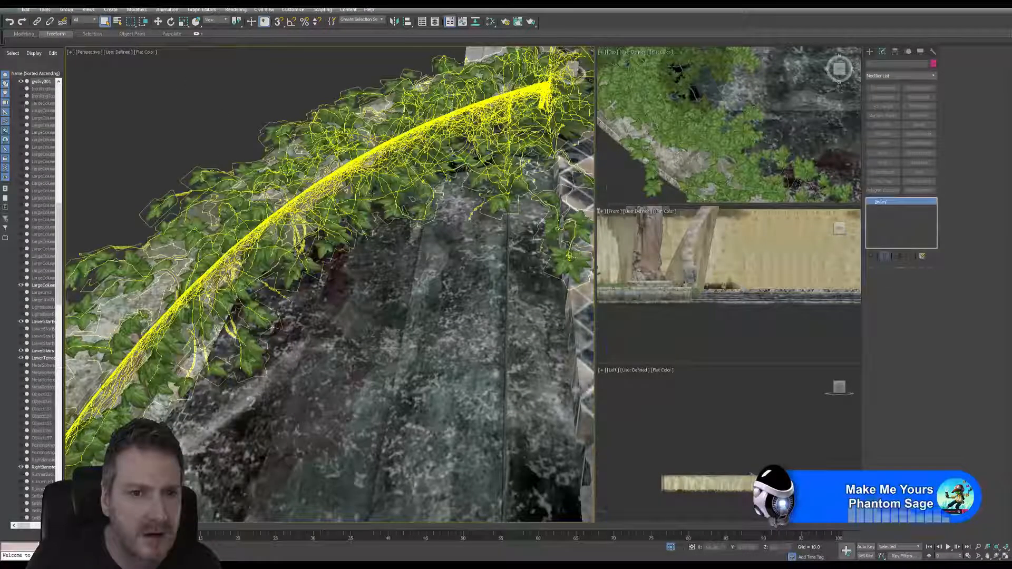
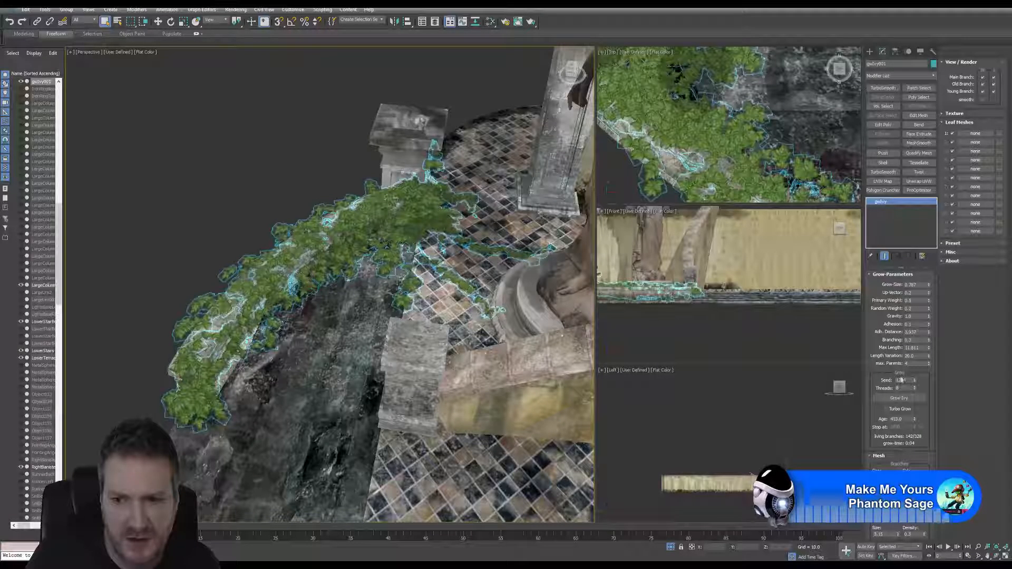
double_click(905, 419)
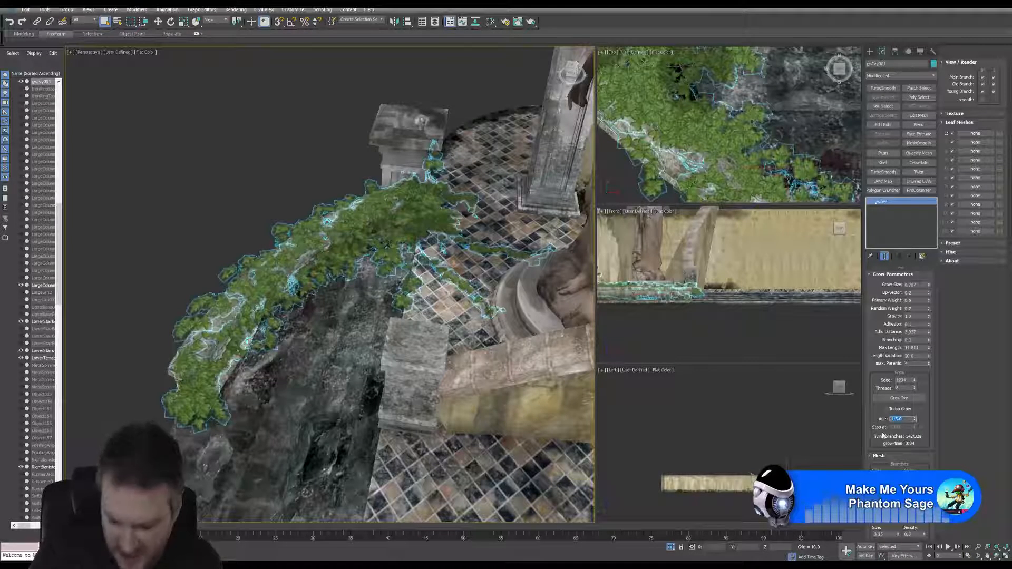
text(0)
key(Return)
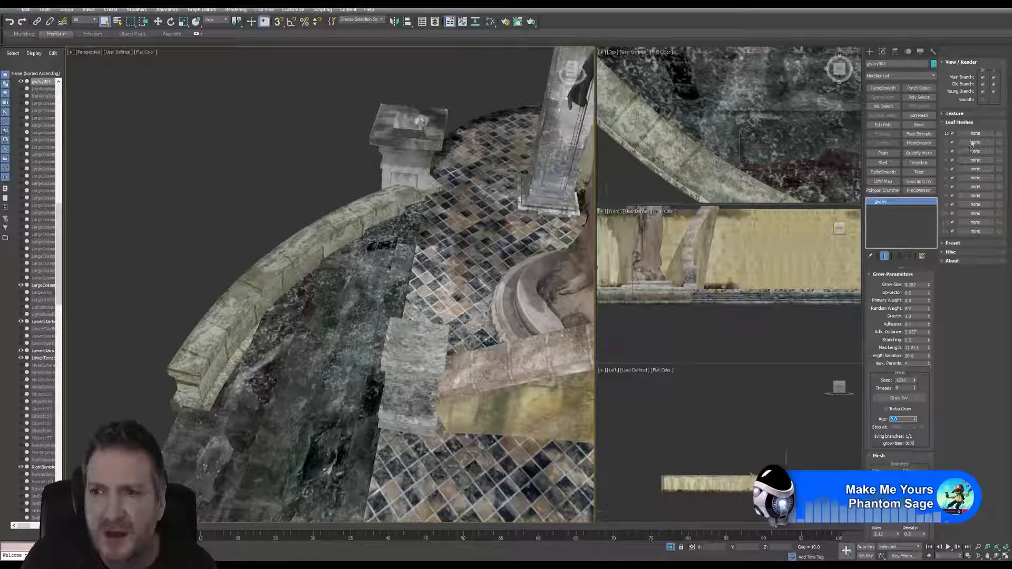
Step: Bring the whole garden scene into view and select all visible objects
mouse_move(227, 192)
alt+middle_down()
mouse_move(255, 176)
mouse_move(247, 191)
alt+middle_up()
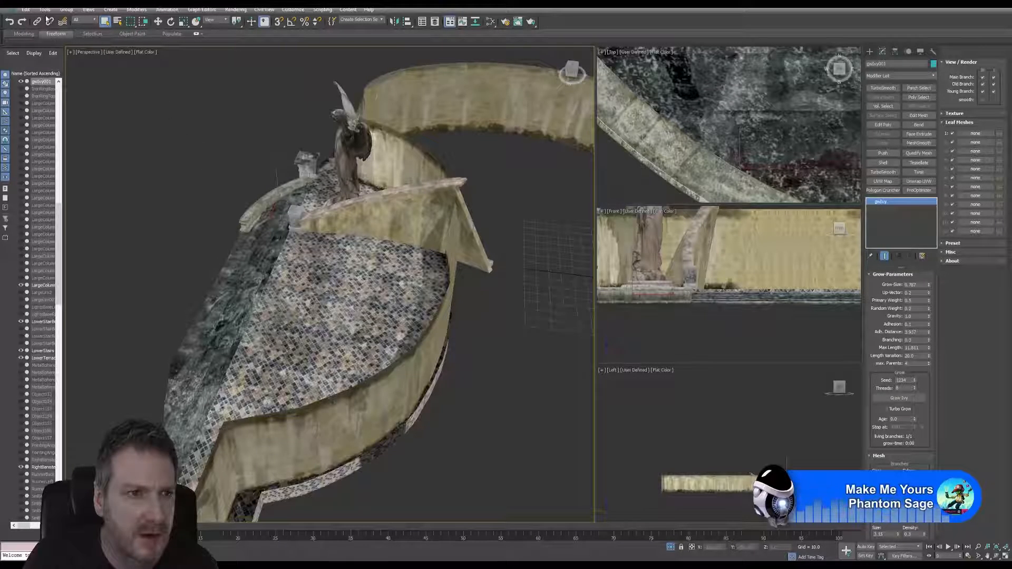
scroll(215, 128, down, 4)
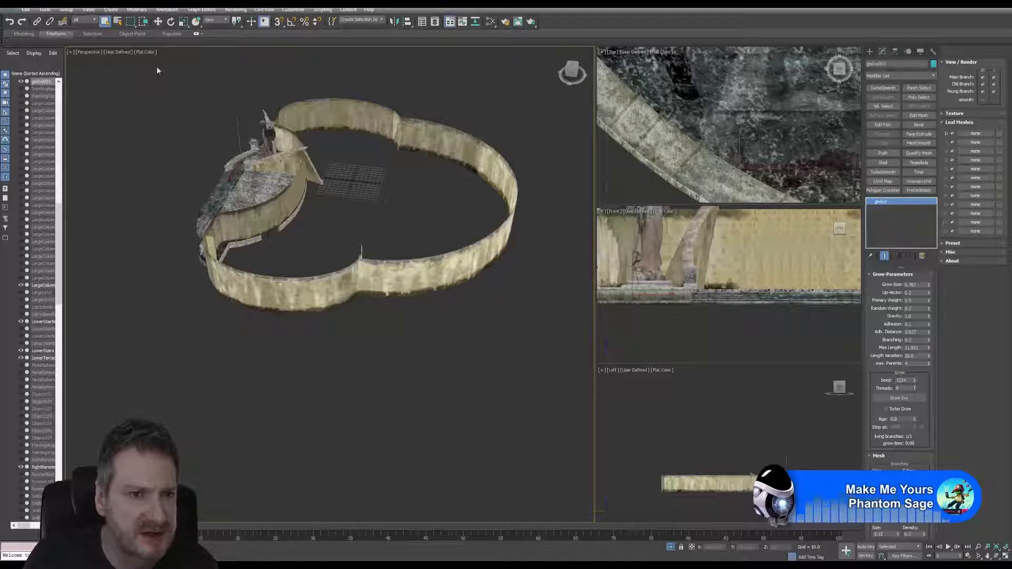
key(ctrl+a)
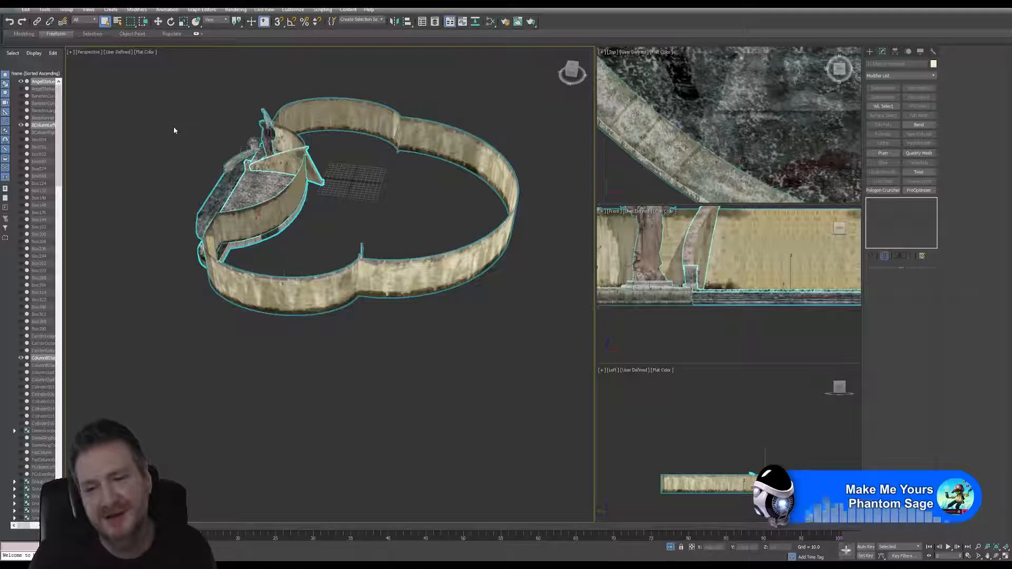
Step: End the isolation of the selected objects so the complete garden terrace scene is displayed
click(46, 10)
click(79, 96)
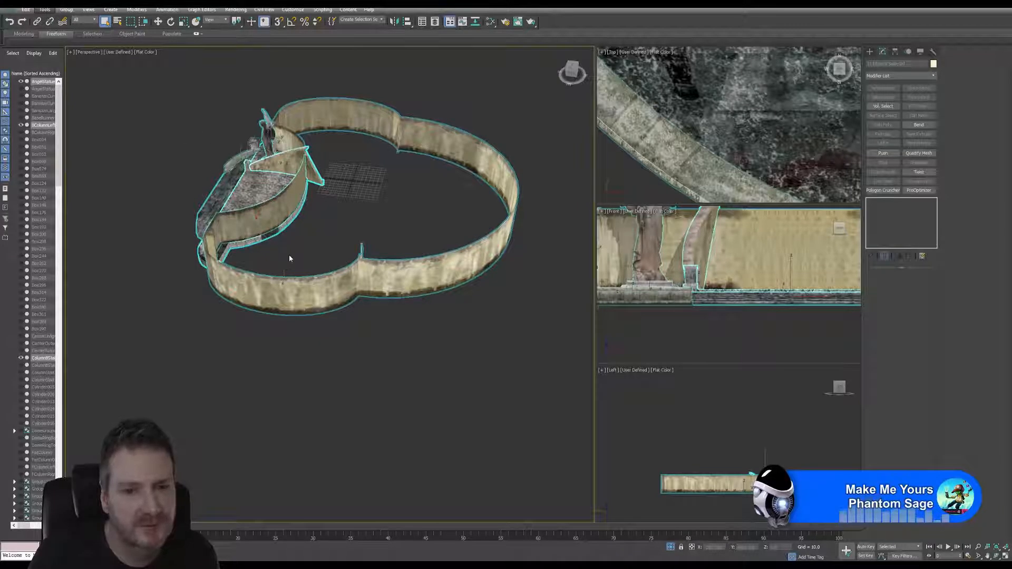
key(alt+q)
scroll(289, 257, down, 6)
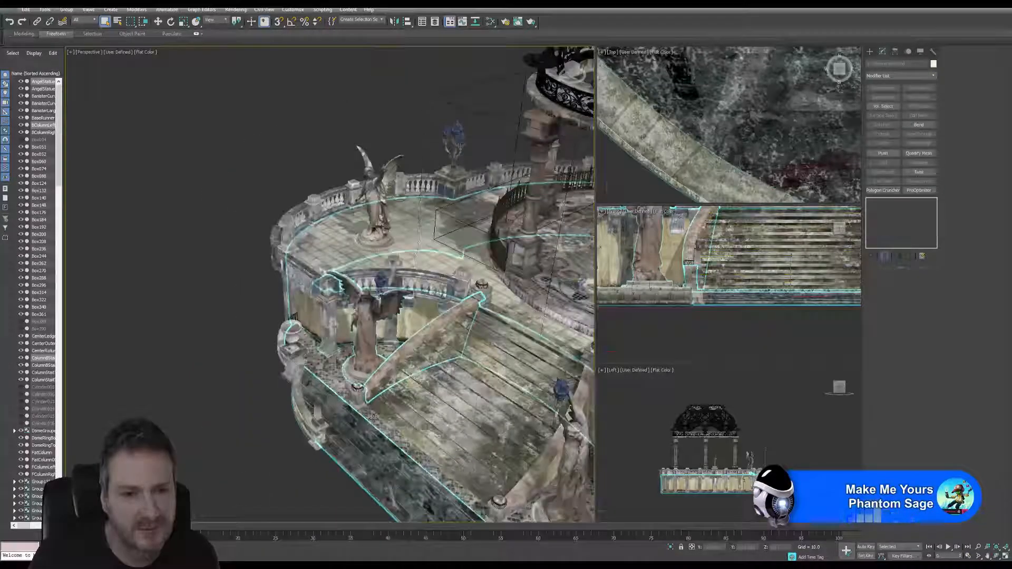
Step: Examine the terrace staircase, angel statues, urns and curved stone border from a distance and close up
alt+middle_drag(324, 294, 369, 369)
middle_drag(402, 420, 412, 451)
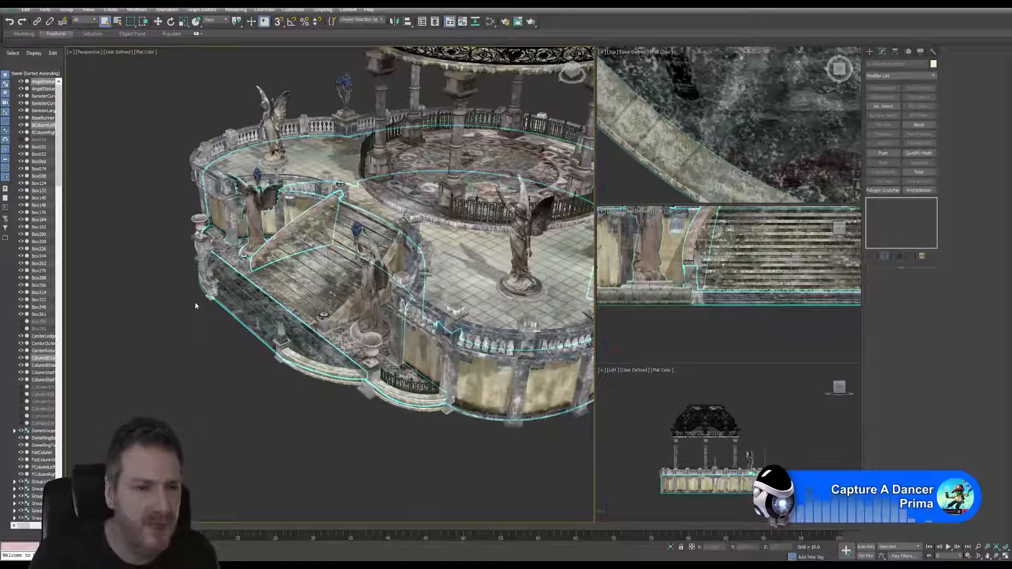
alt+middle_drag(152, 232, 138, 226)
scroll(169, 253, up, 5)
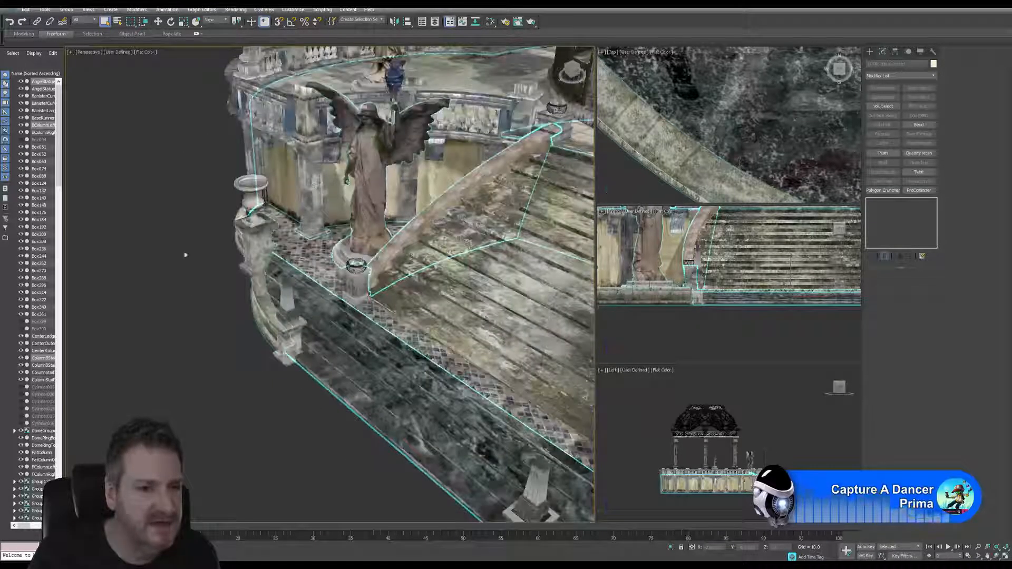
alt+middle_drag(202, 260, 178, 255)
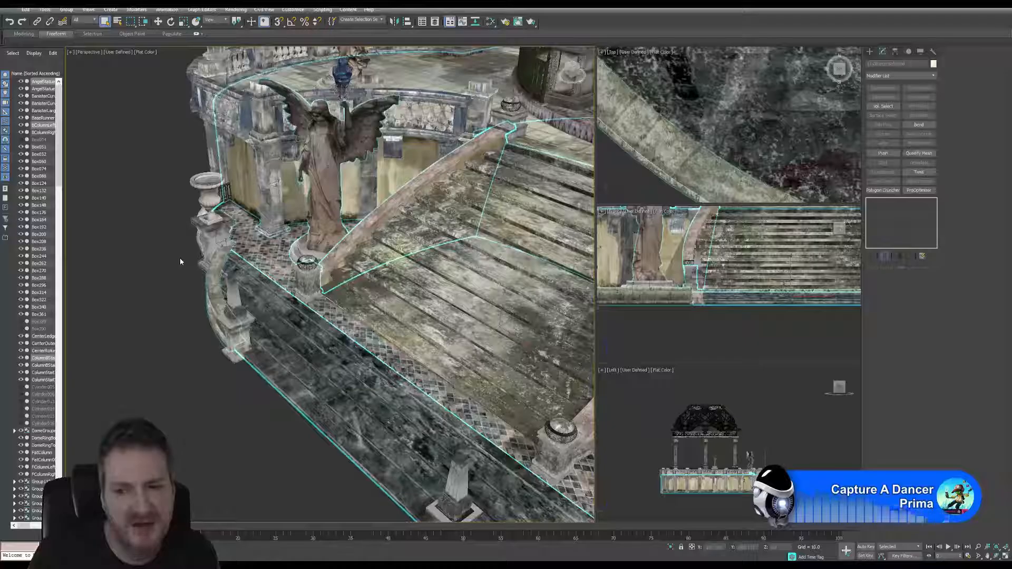
scroll(180, 258, up, 5)
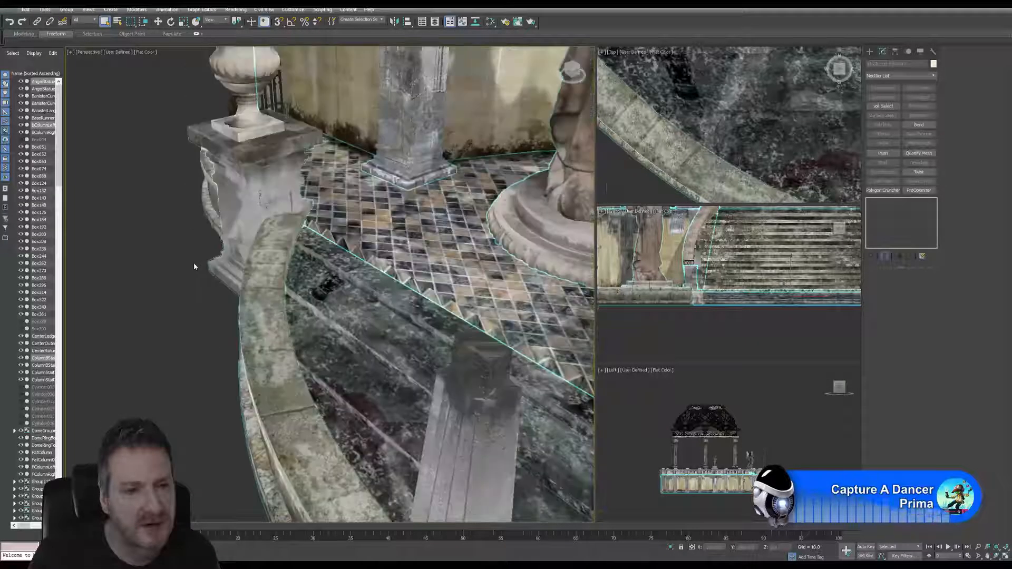
middle_drag(194, 266, 104, 319)
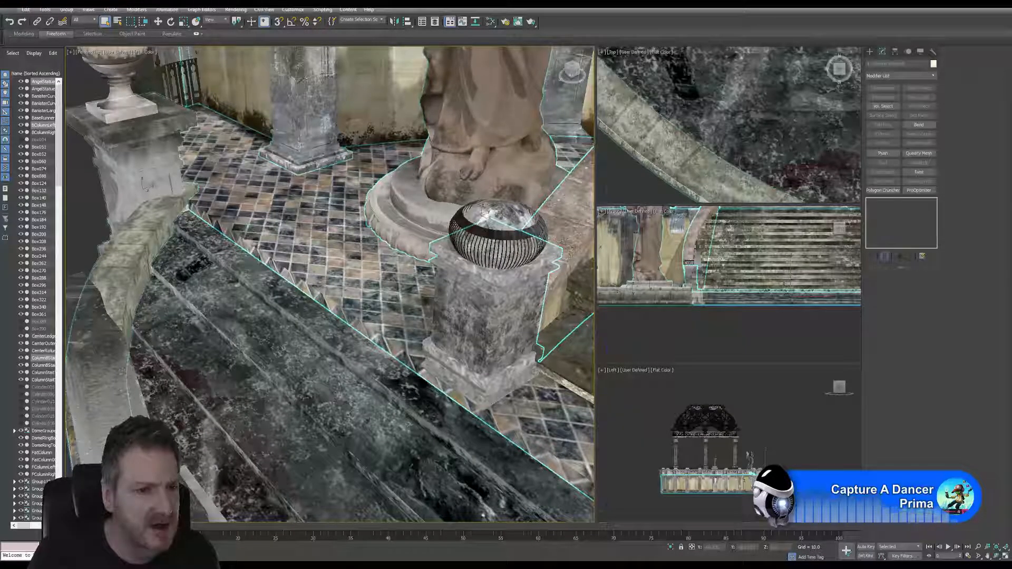
scroll(234, 249, down, 3)
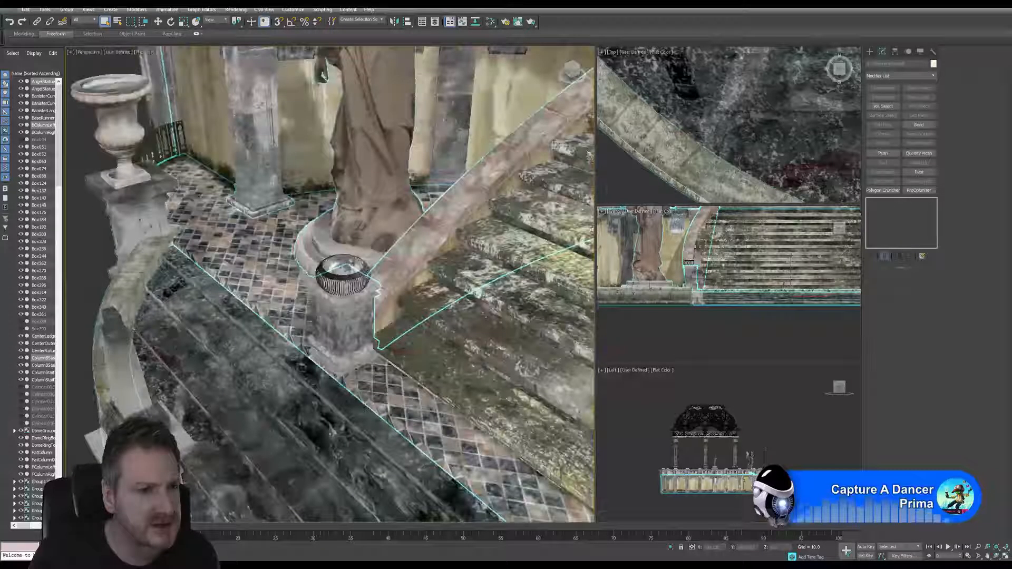
alt+middle_drag(235, 249, 226, 248)
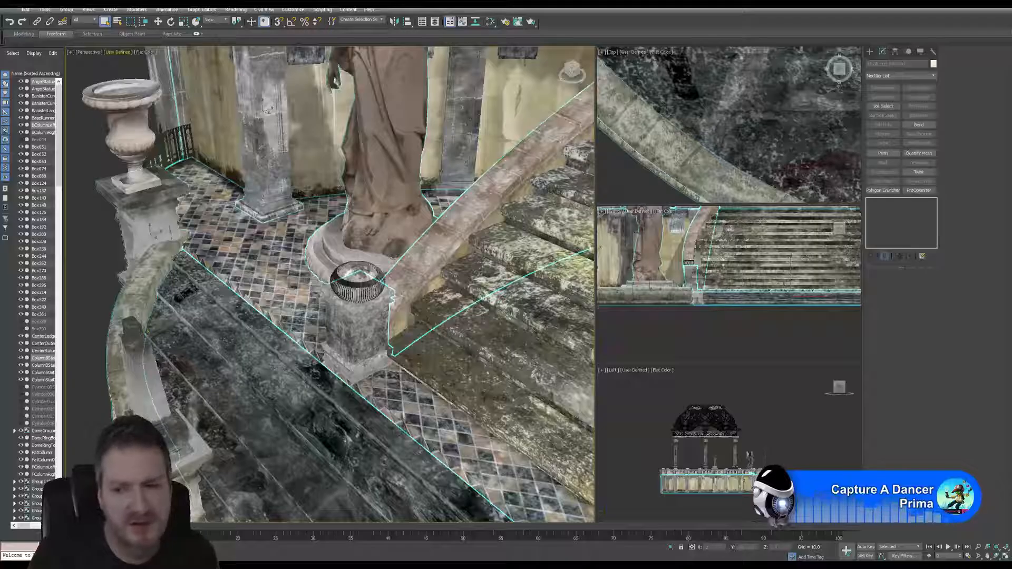
alt+middle_drag(234, 249, 260, 257)
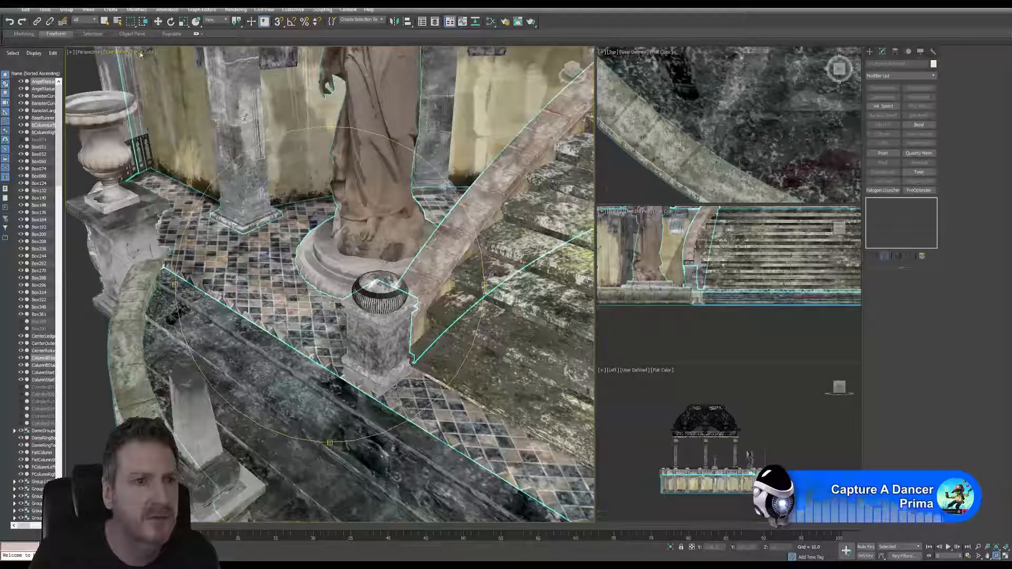
Step: Switch the perspective viewport to Default Shading and maximize it
click(142, 52)
click(169, 60)
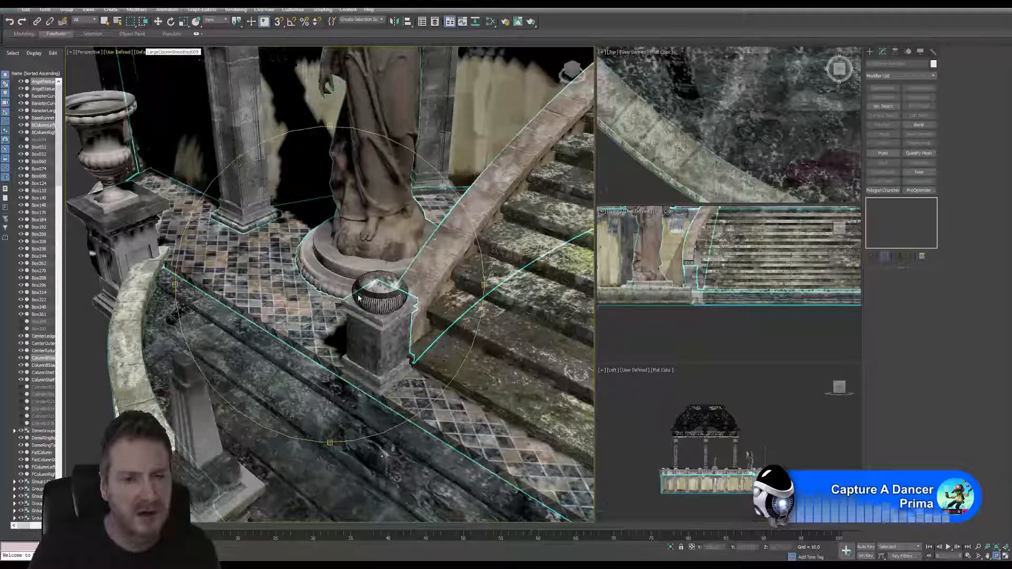
click(1005, 557)
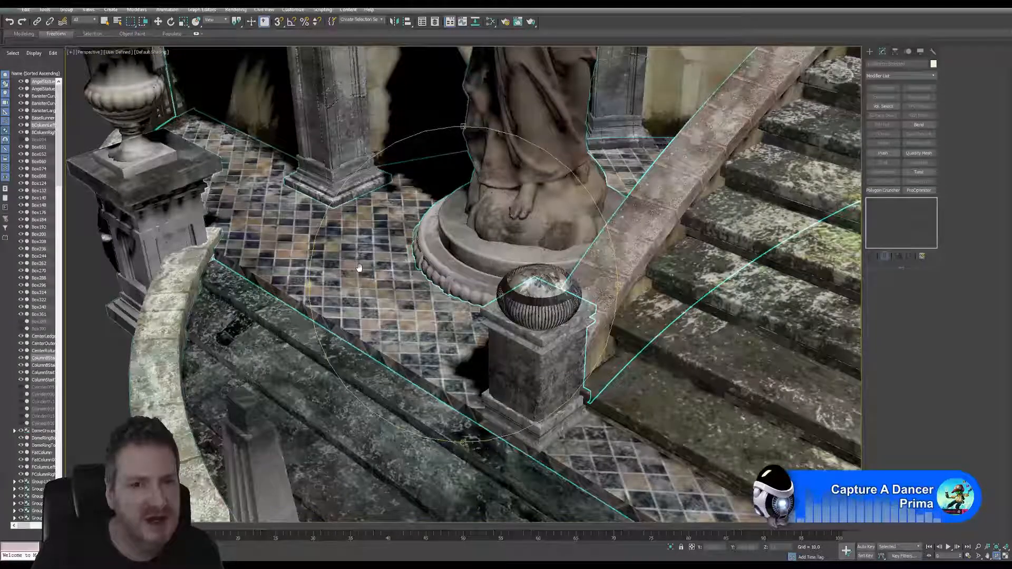
Step: Bring the whole terrace into view and deselect all objects
middle_drag(359, 268, 248, 254)
scroll(371, 275, down, 5)
alt+middle_drag(372, 275, 339, 216)
scroll(434, 275, down, 4)
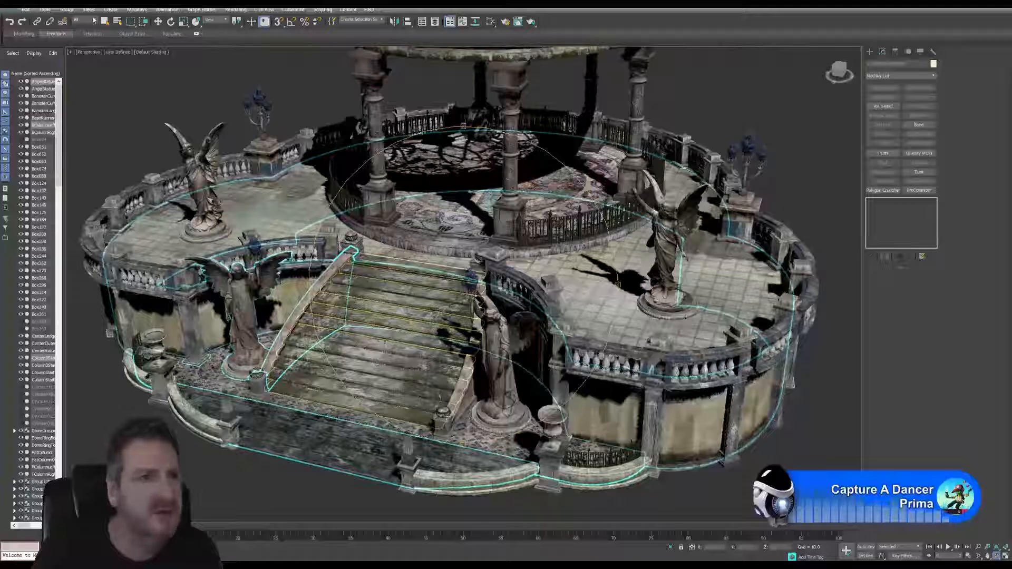
click(104, 21)
click(122, 98)
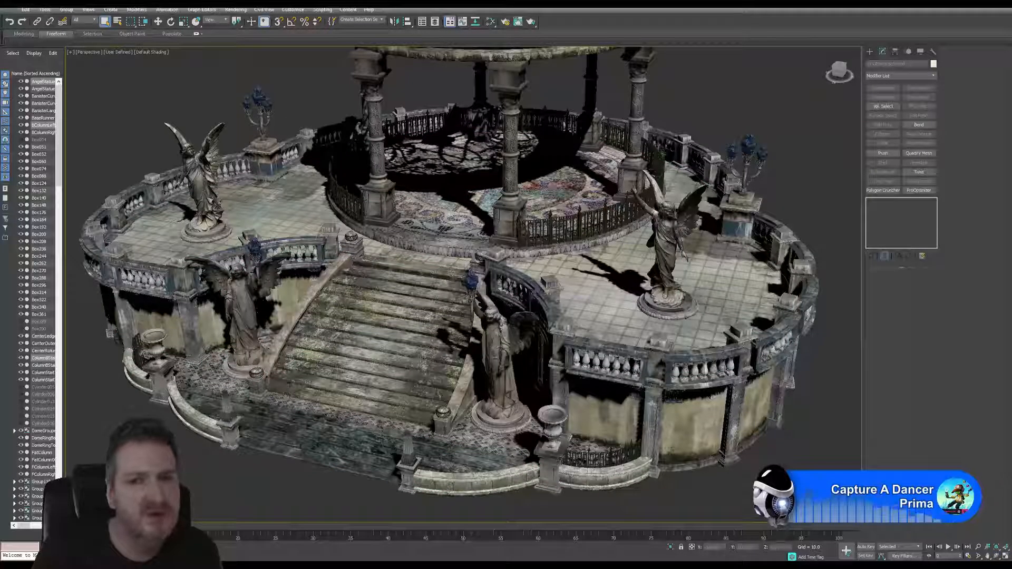
Step: Examine the complete terrace with its domed pavilion from a lower front angle and return to the Select tool
click(996, 556)
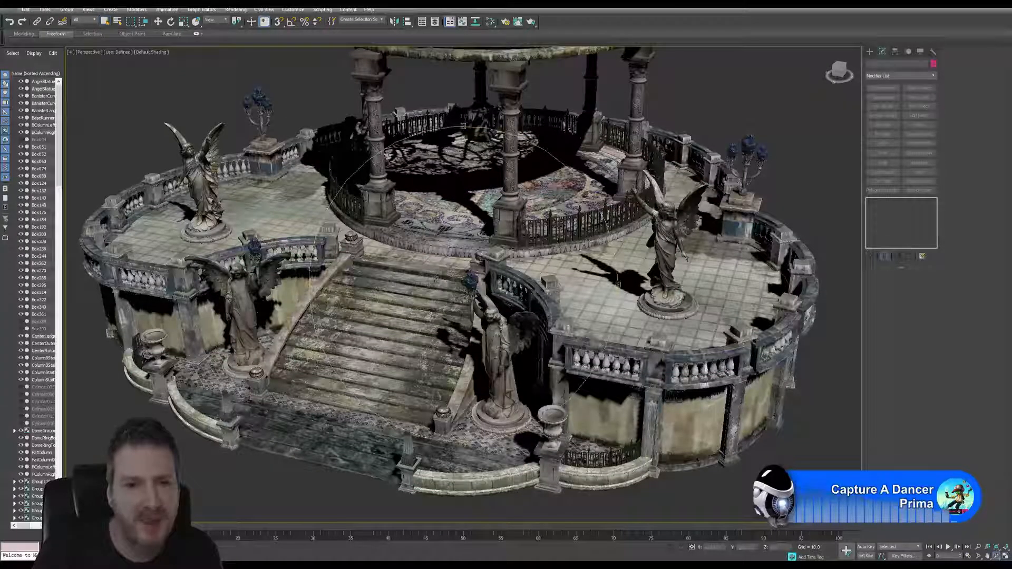
drag(435, 279, 423, 350)
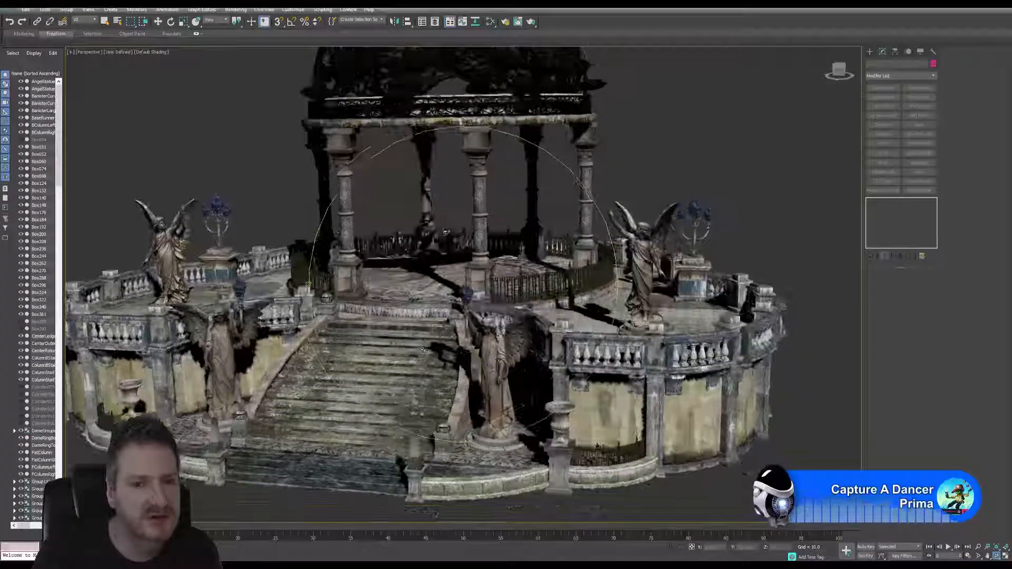
middle_drag(423, 350, 453, 399)
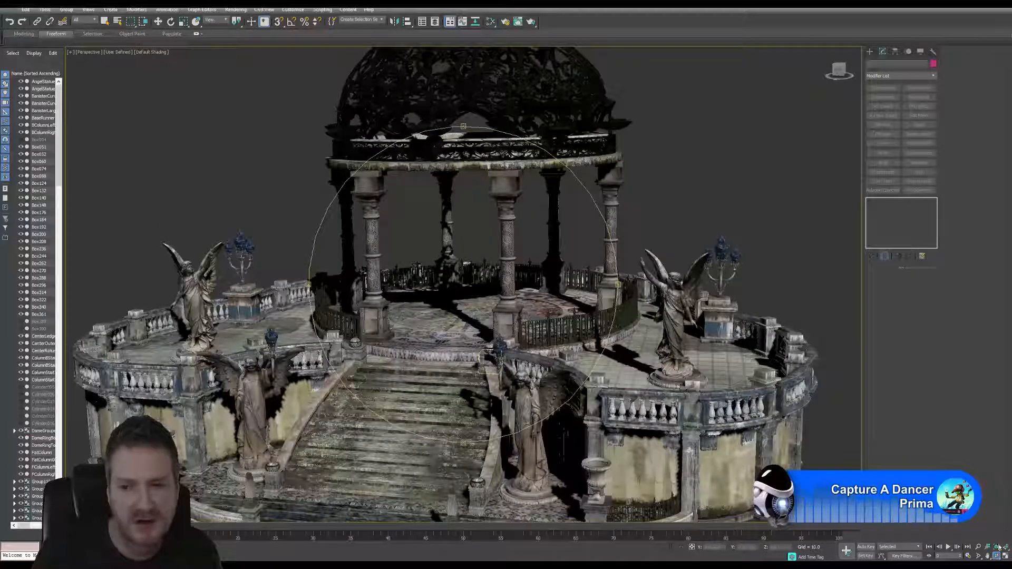
click(978, 547)
drag(795, 266, 789, 273)
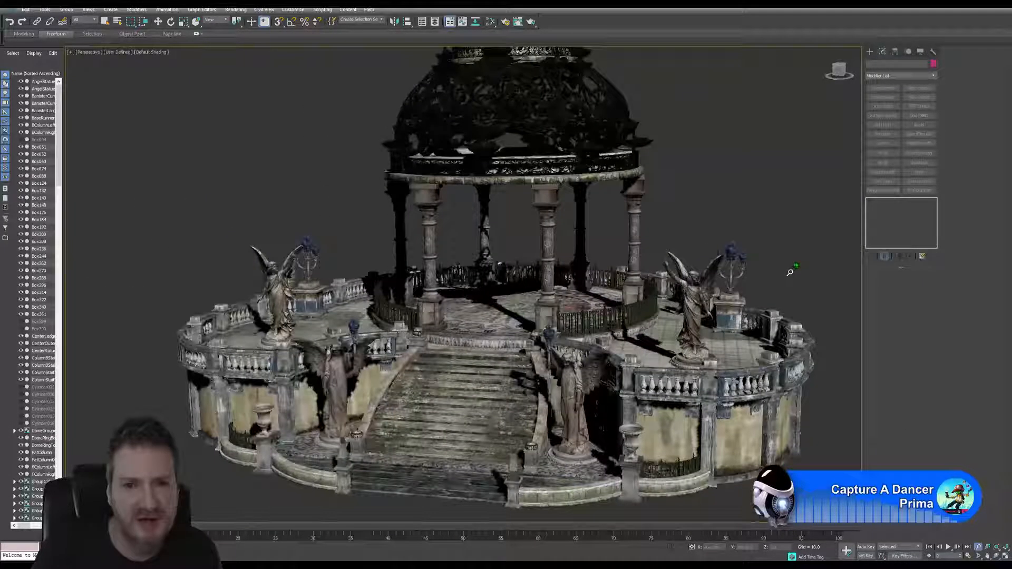
middle_drag(785, 276, 774, 279)
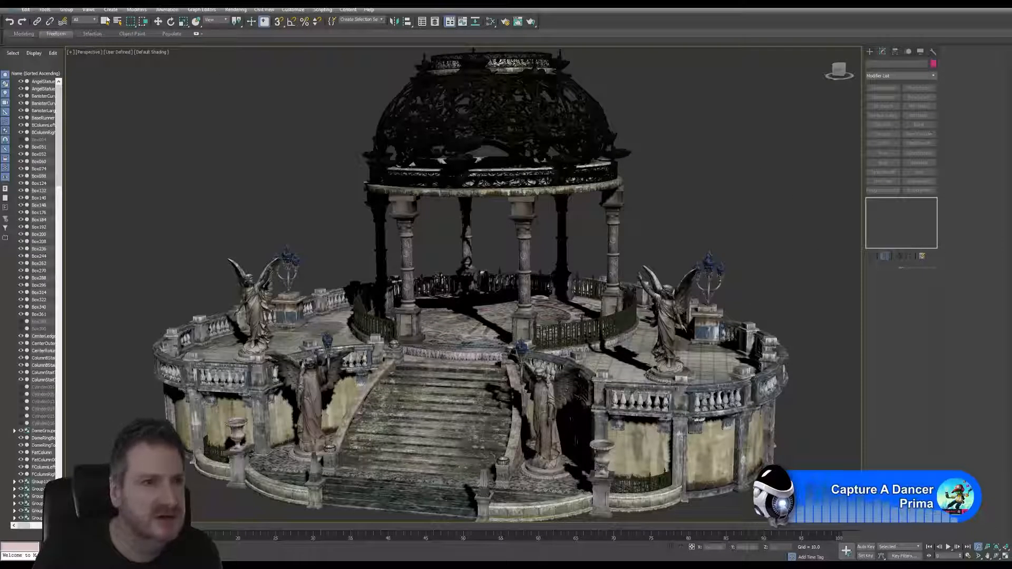
click(105, 21)
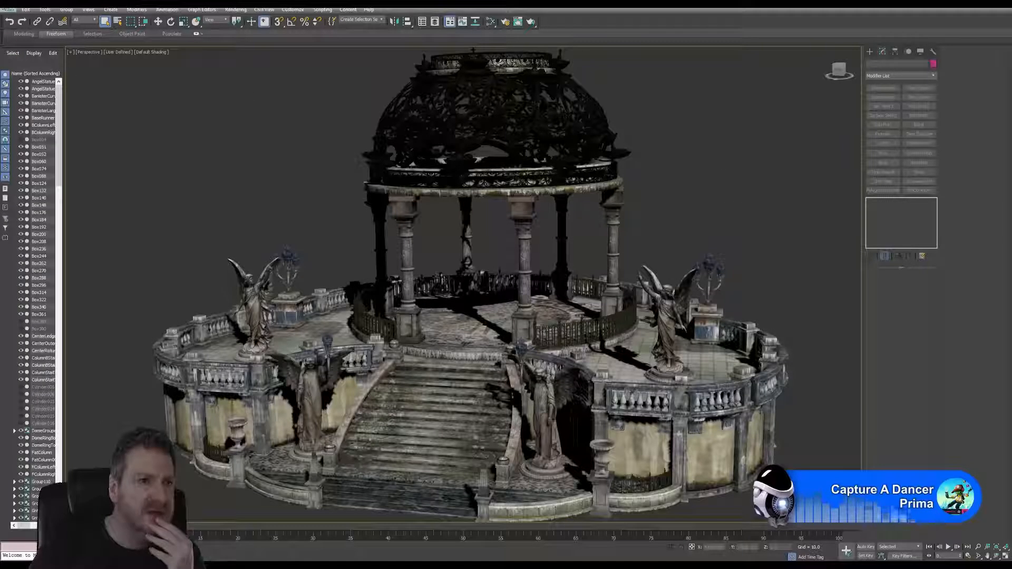
Step: Save the scene as Garden_Terrace_R18 in the parent Garden Terrace folder
click(8, 10)
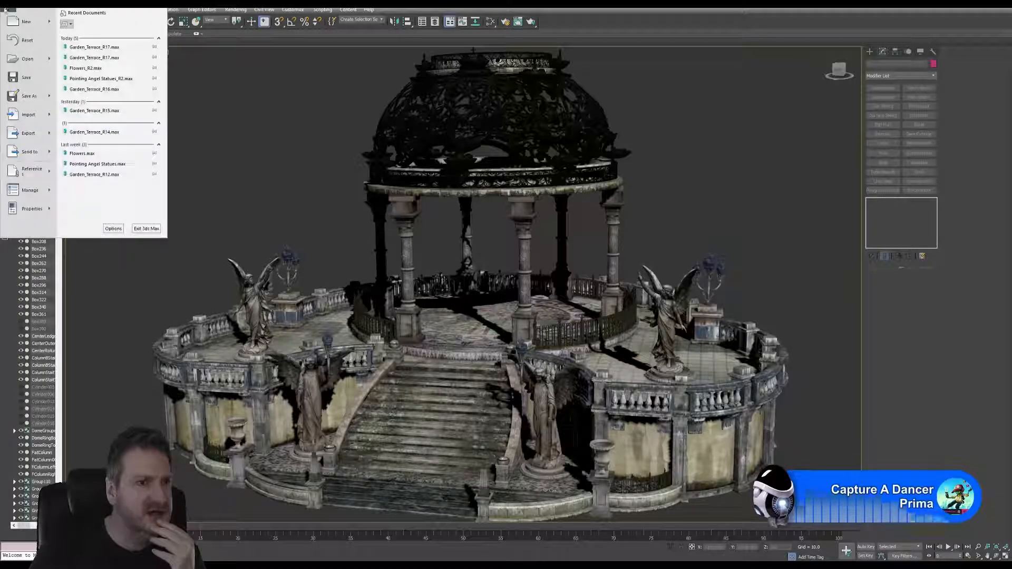
click(29, 96)
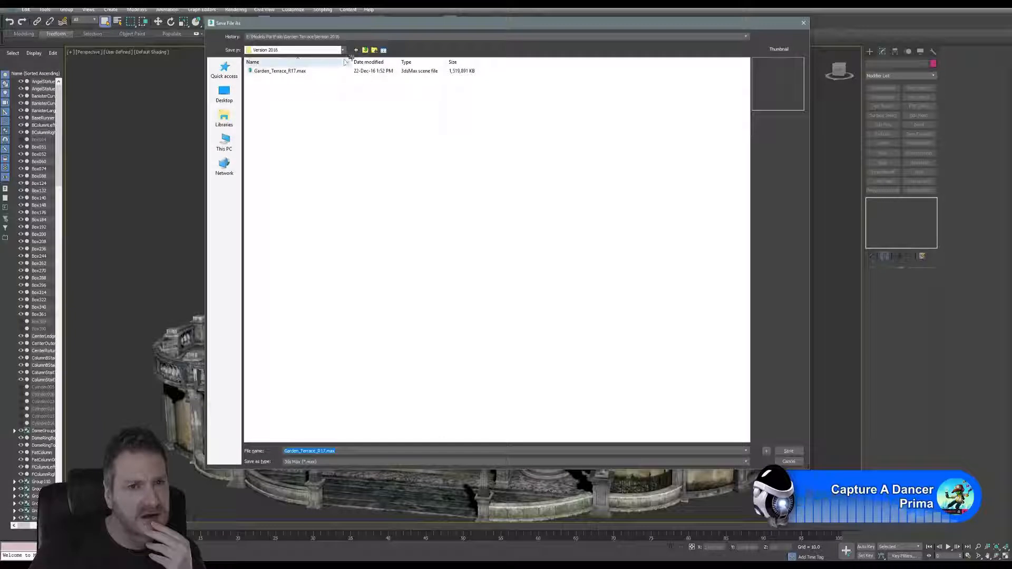
click(365, 49)
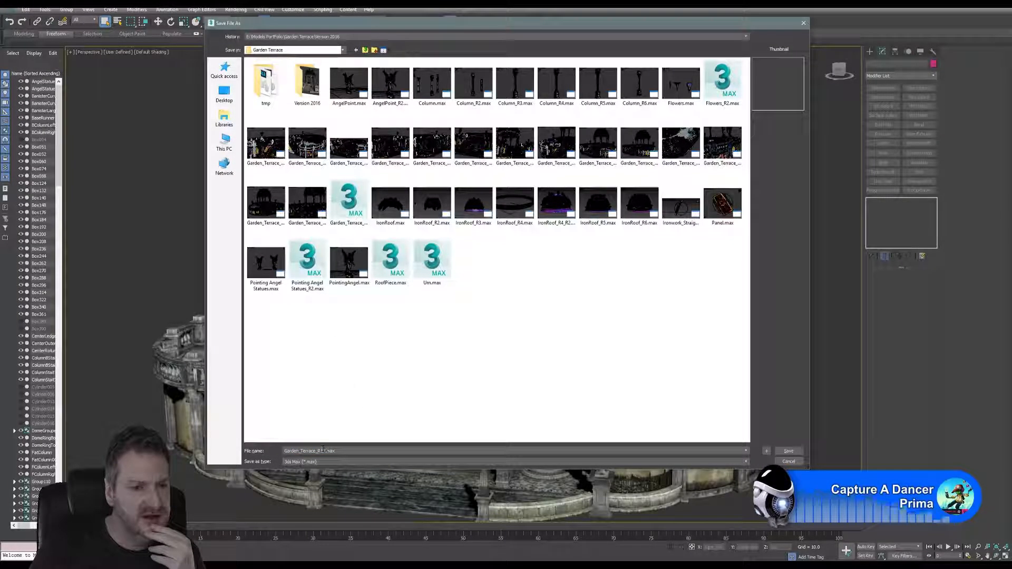
drag(323, 451, 376, 444)
text(8)
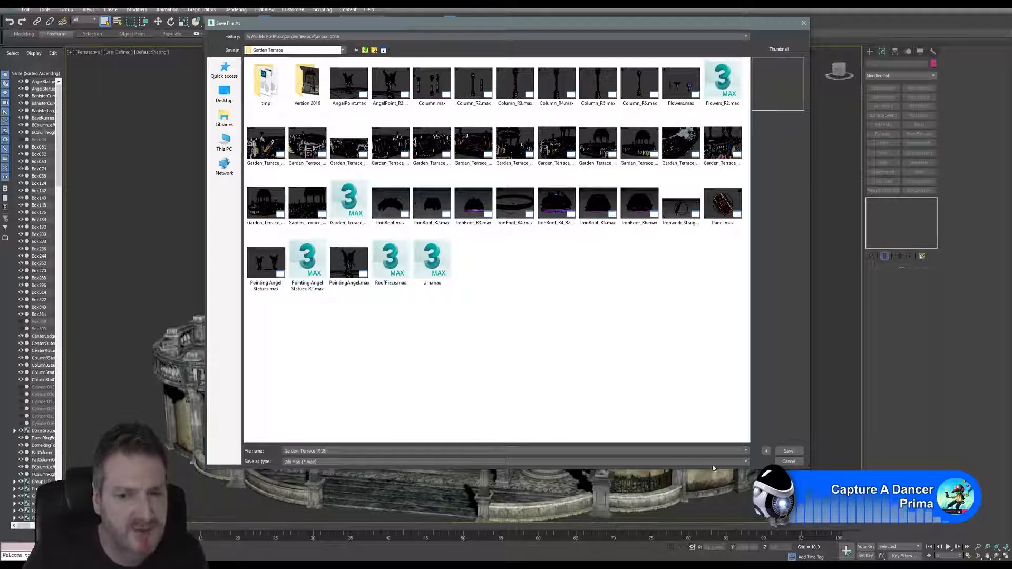
click(787, 452)
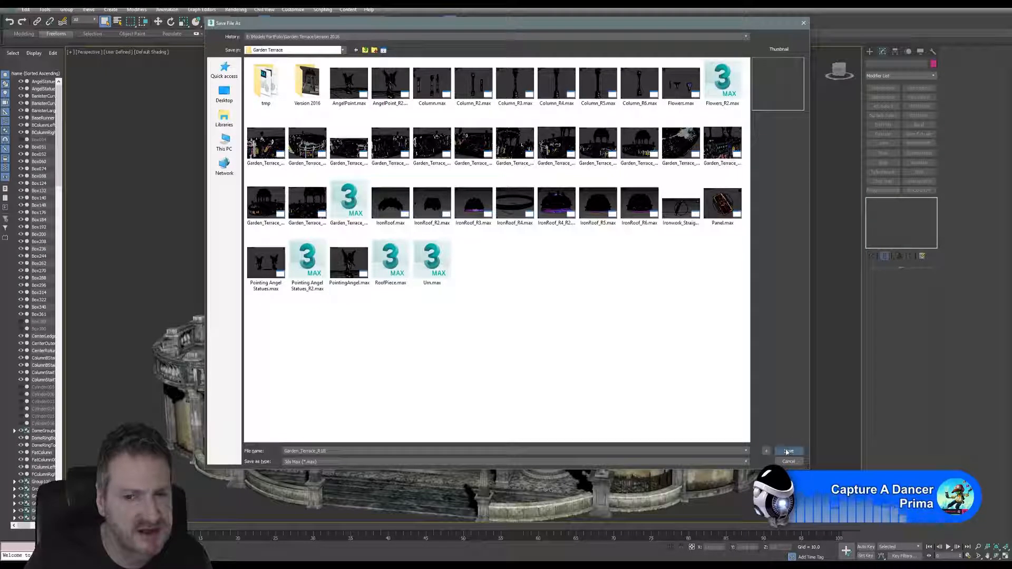